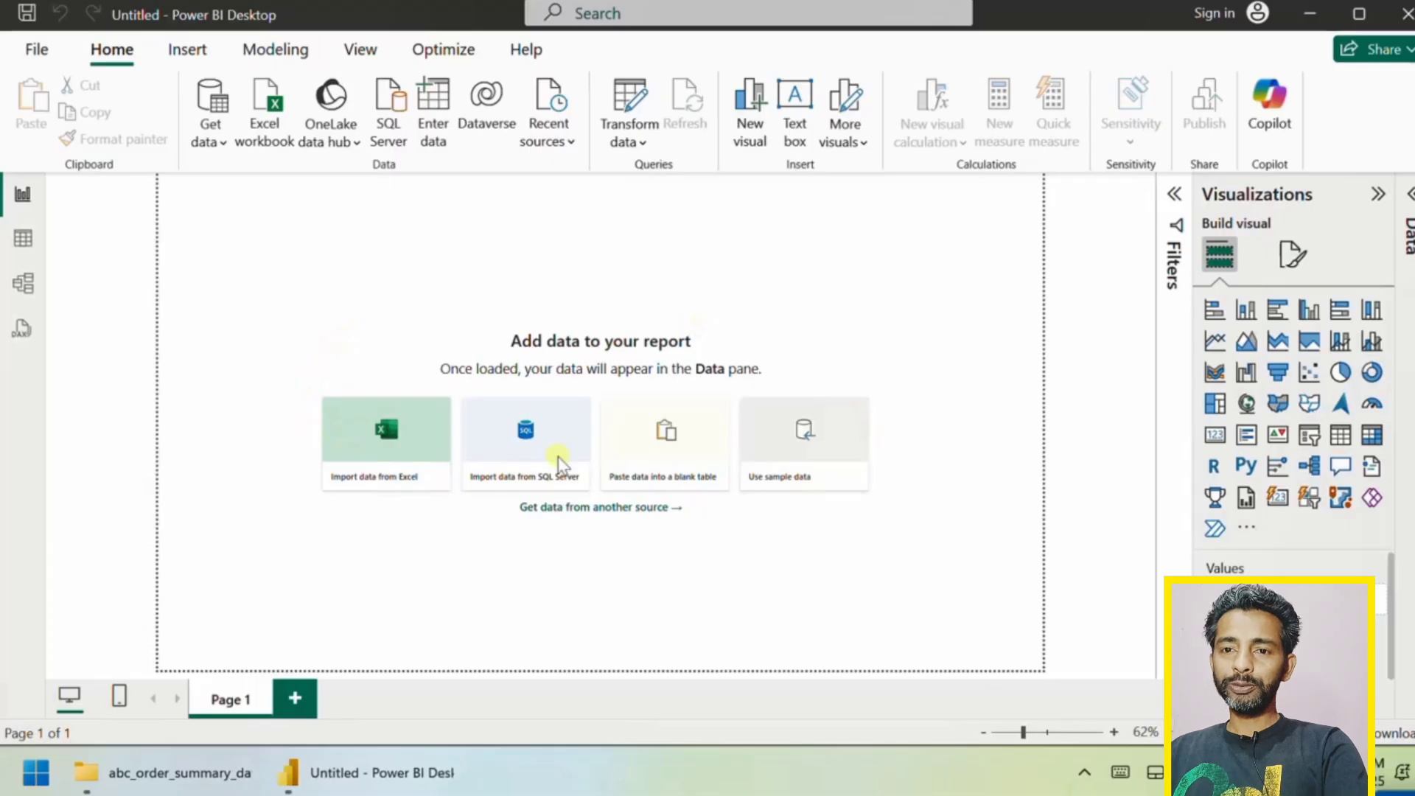
Open the order_summary_data_jan_2025 workbook from the abc_order_summary_data folder and view its 2-Jan-2025 and 3-Jan-2025 sheets
click(153, 777)
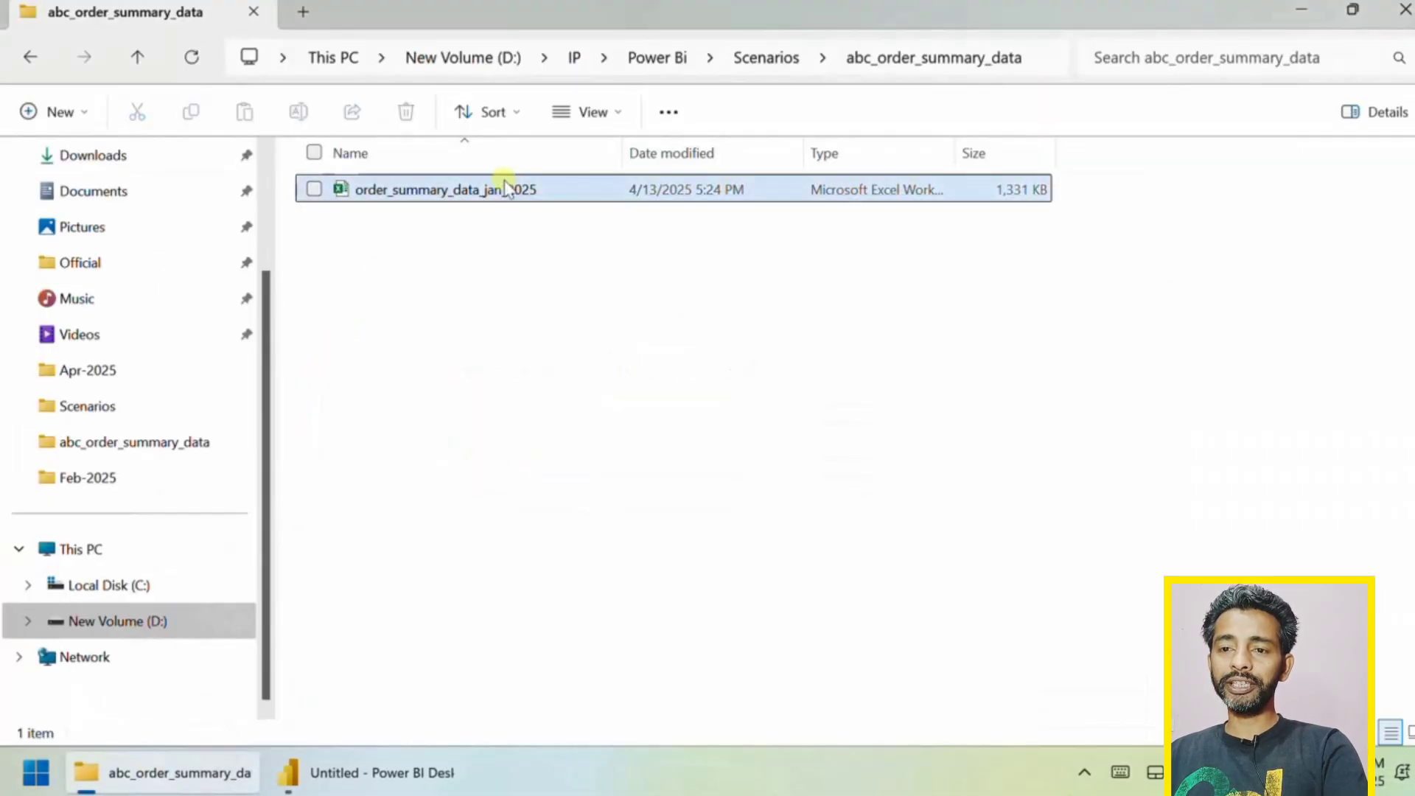
double_click(452, 190)
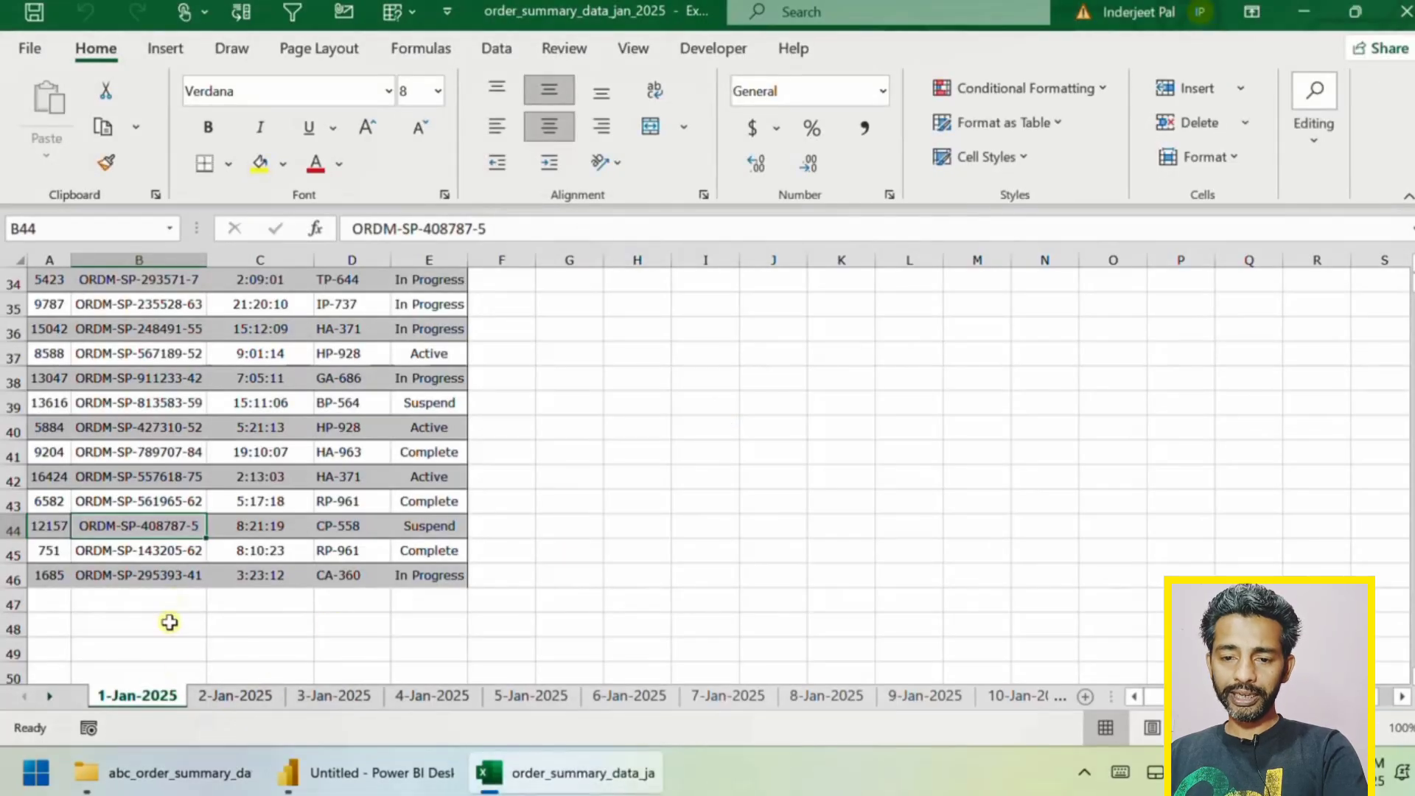
click(218, 699)
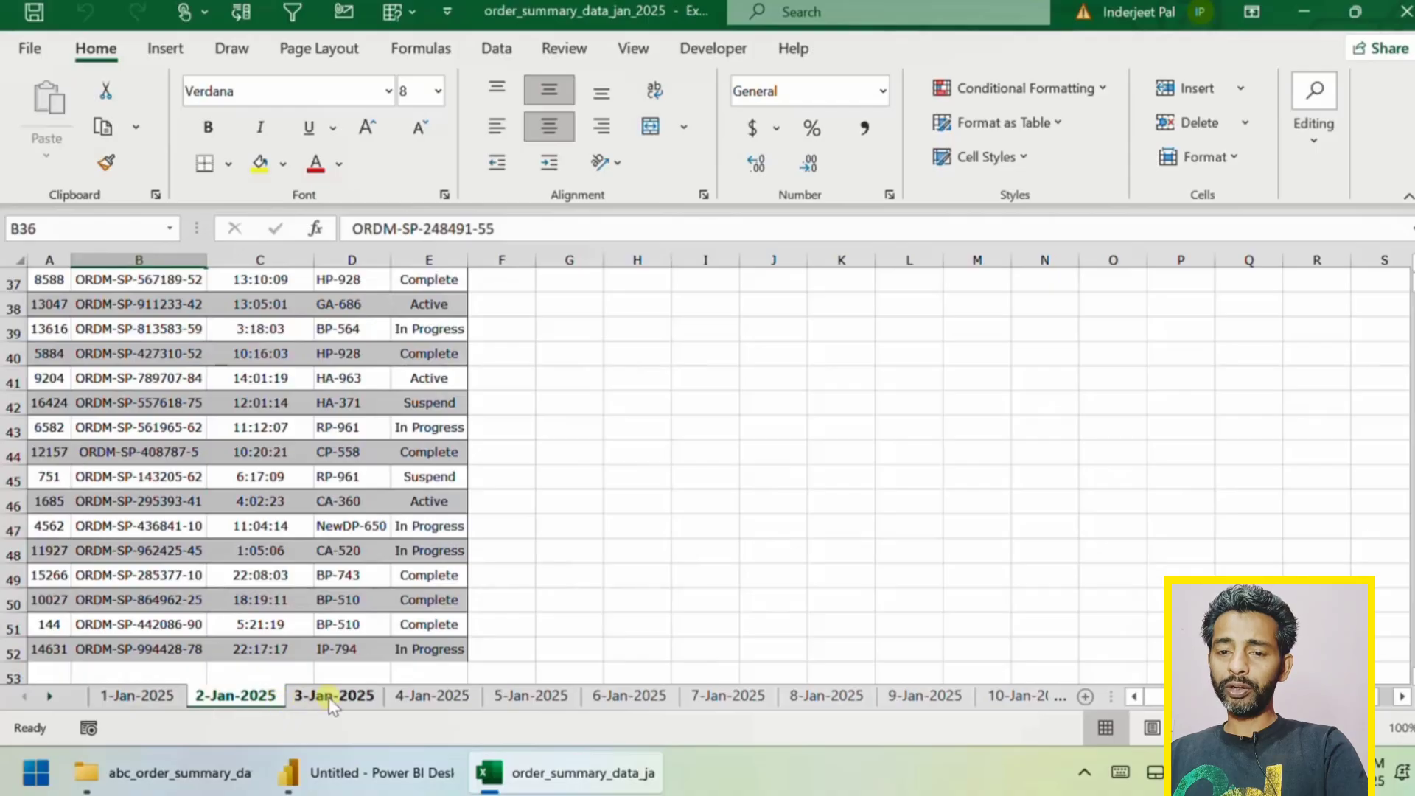
click(372, 702)
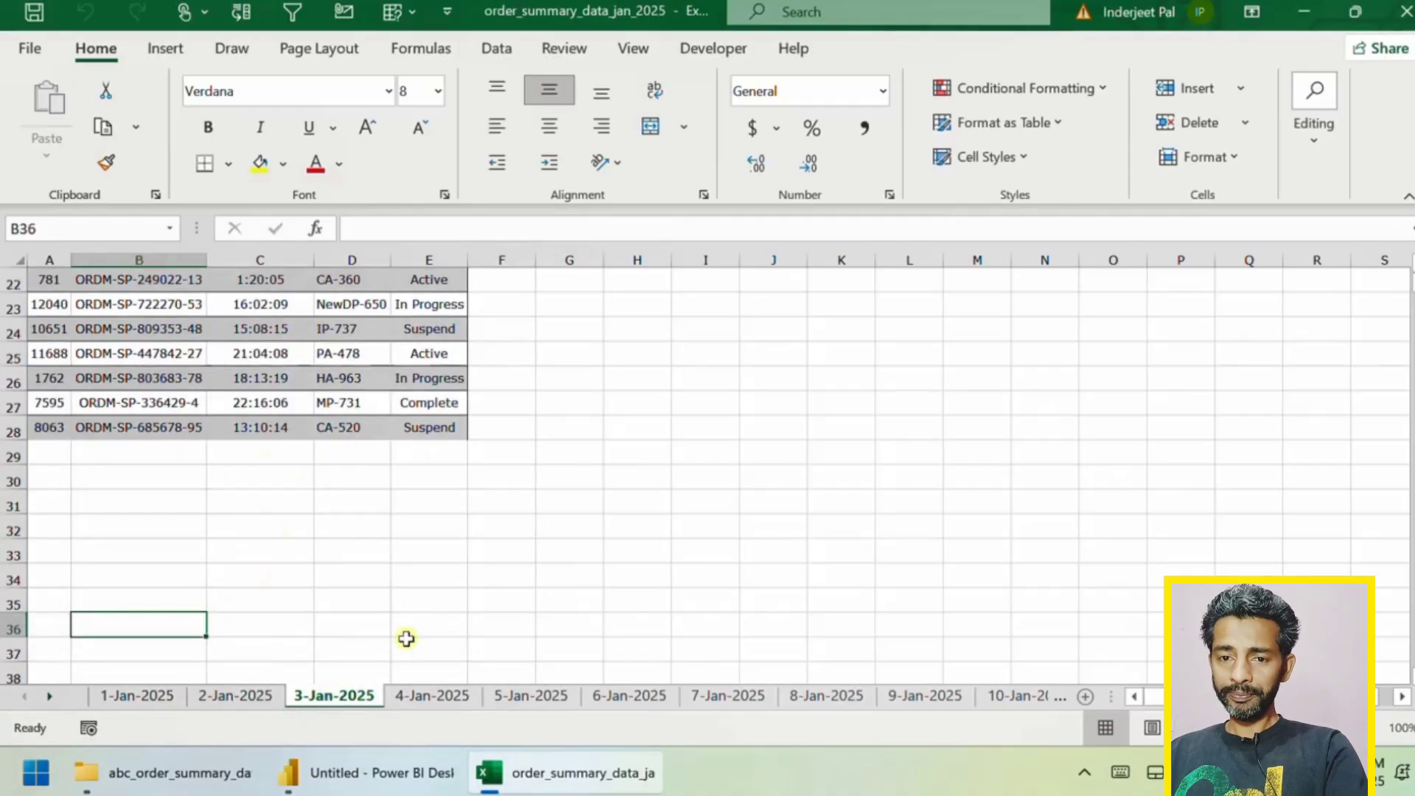
Examine the column headers of the 3-Jan-2025 sheet, from S_No and Call_ID through to Disposition
click(194, 420)
key(ctrl+Up)
key(ctrl+Left)
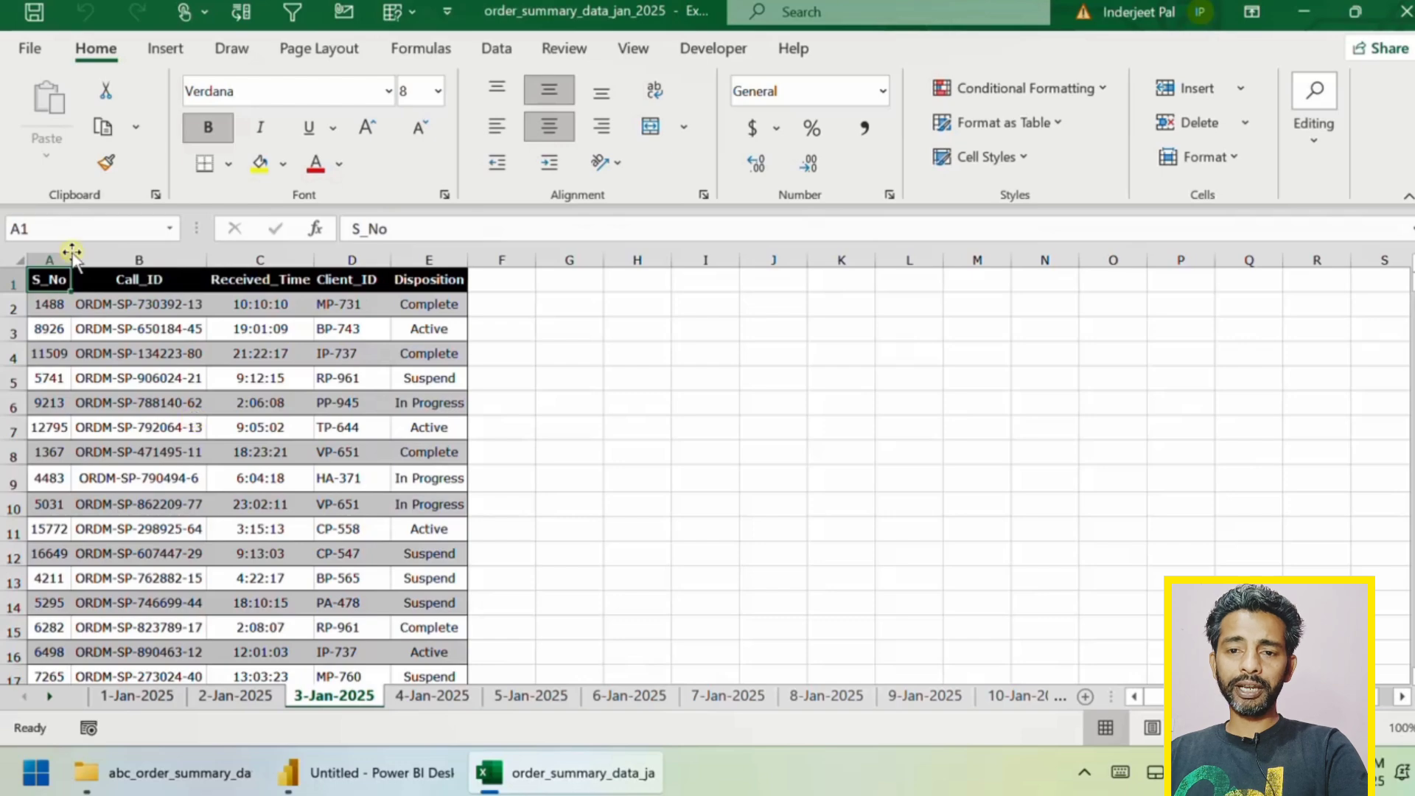
click(144, 280)
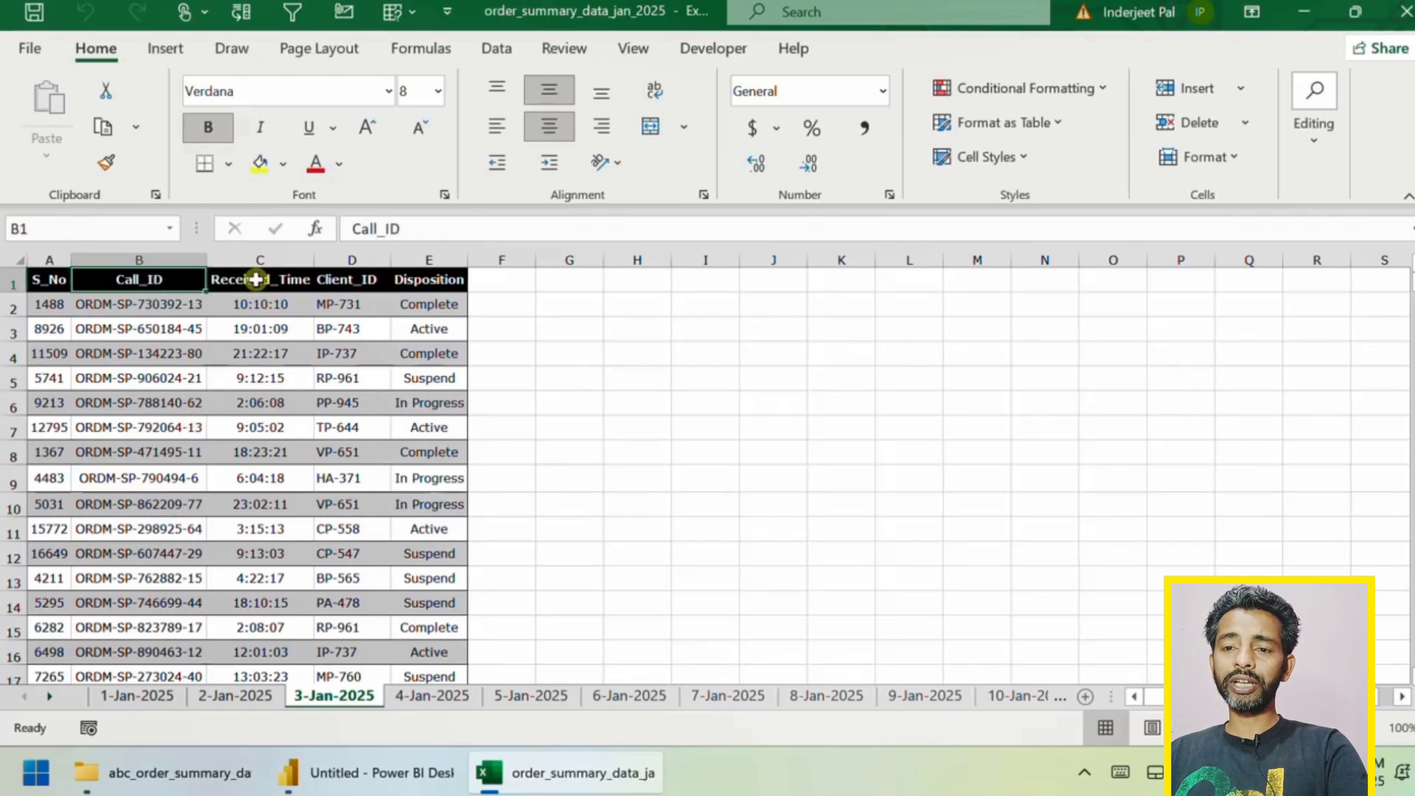
click(258, 280)
click(354, 281)
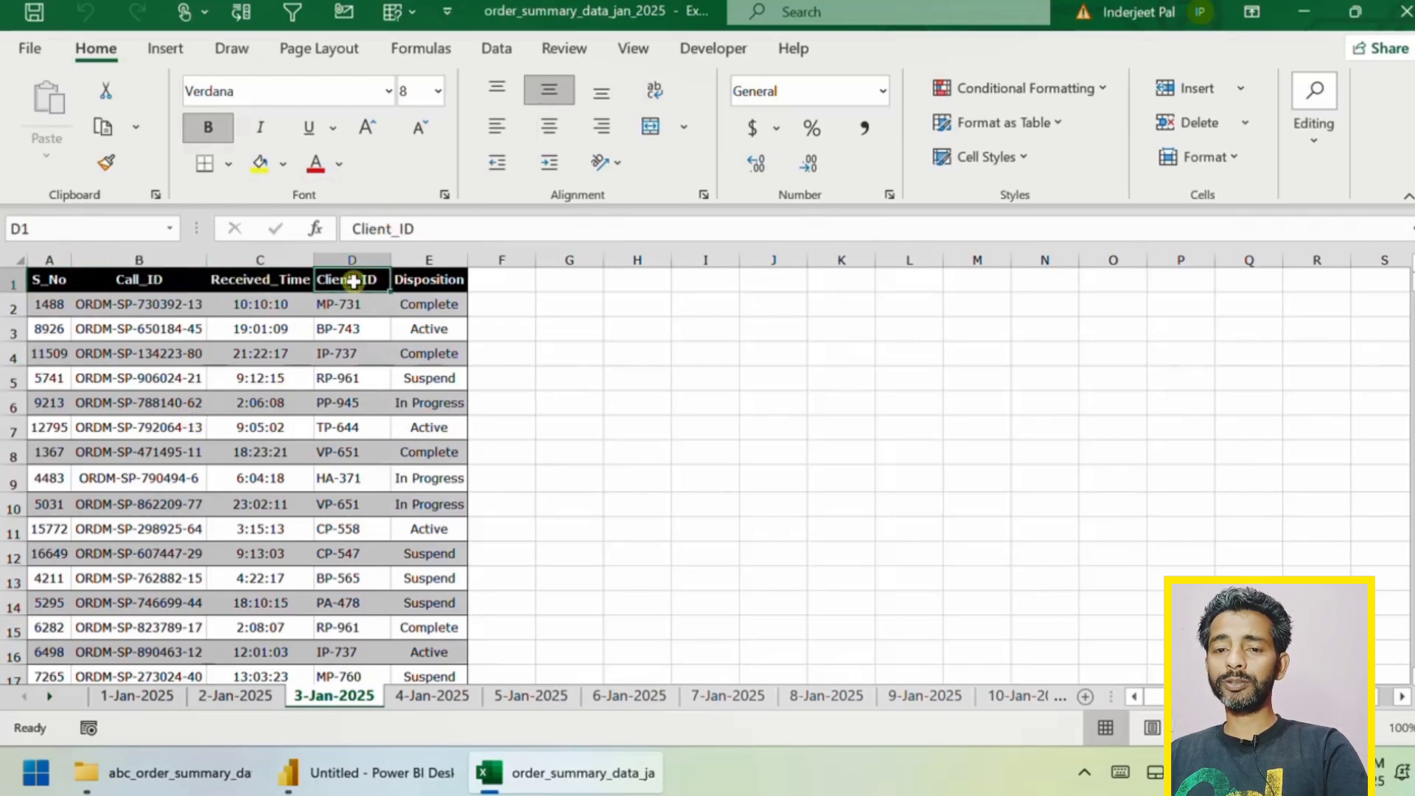
click(417, 280)
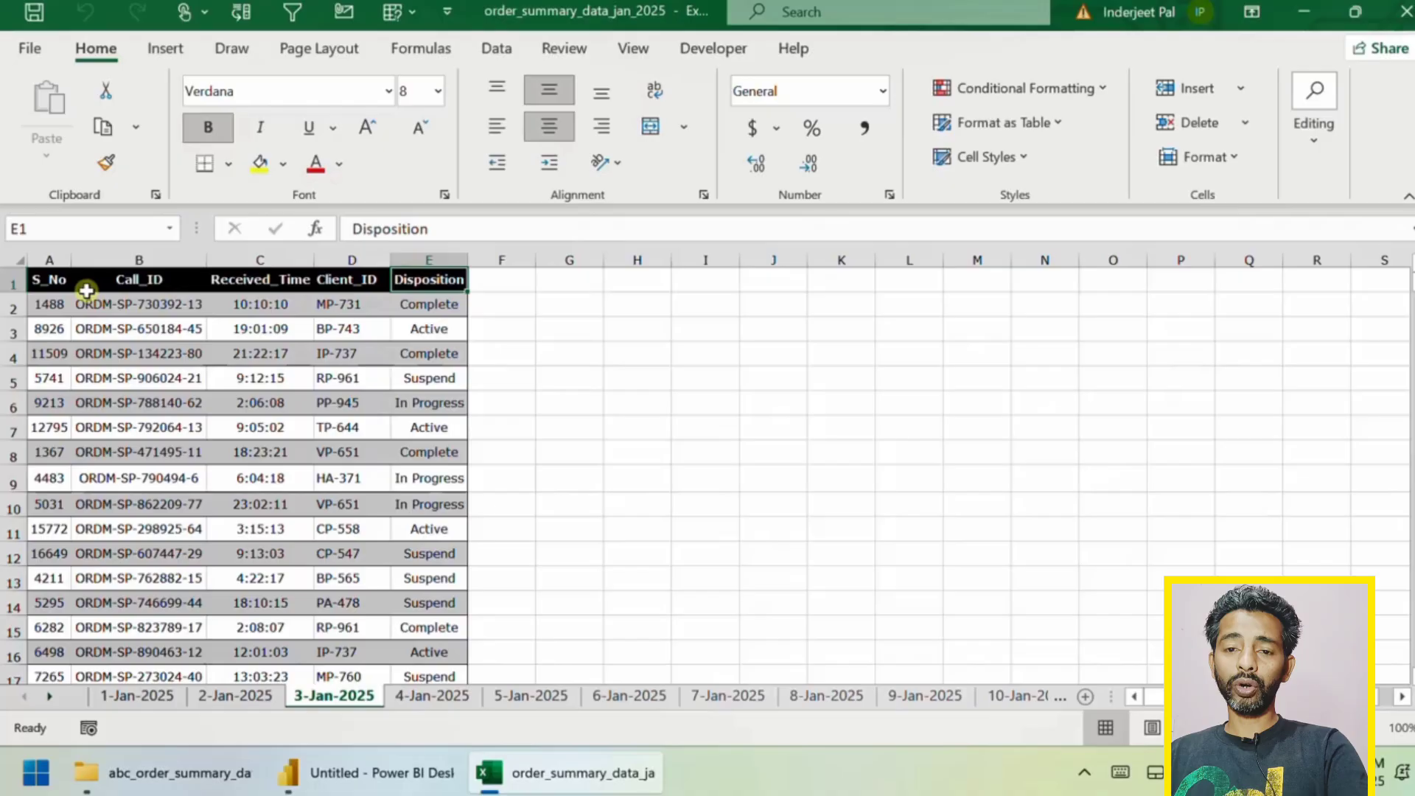
click(147, 281)
click(308, 283)
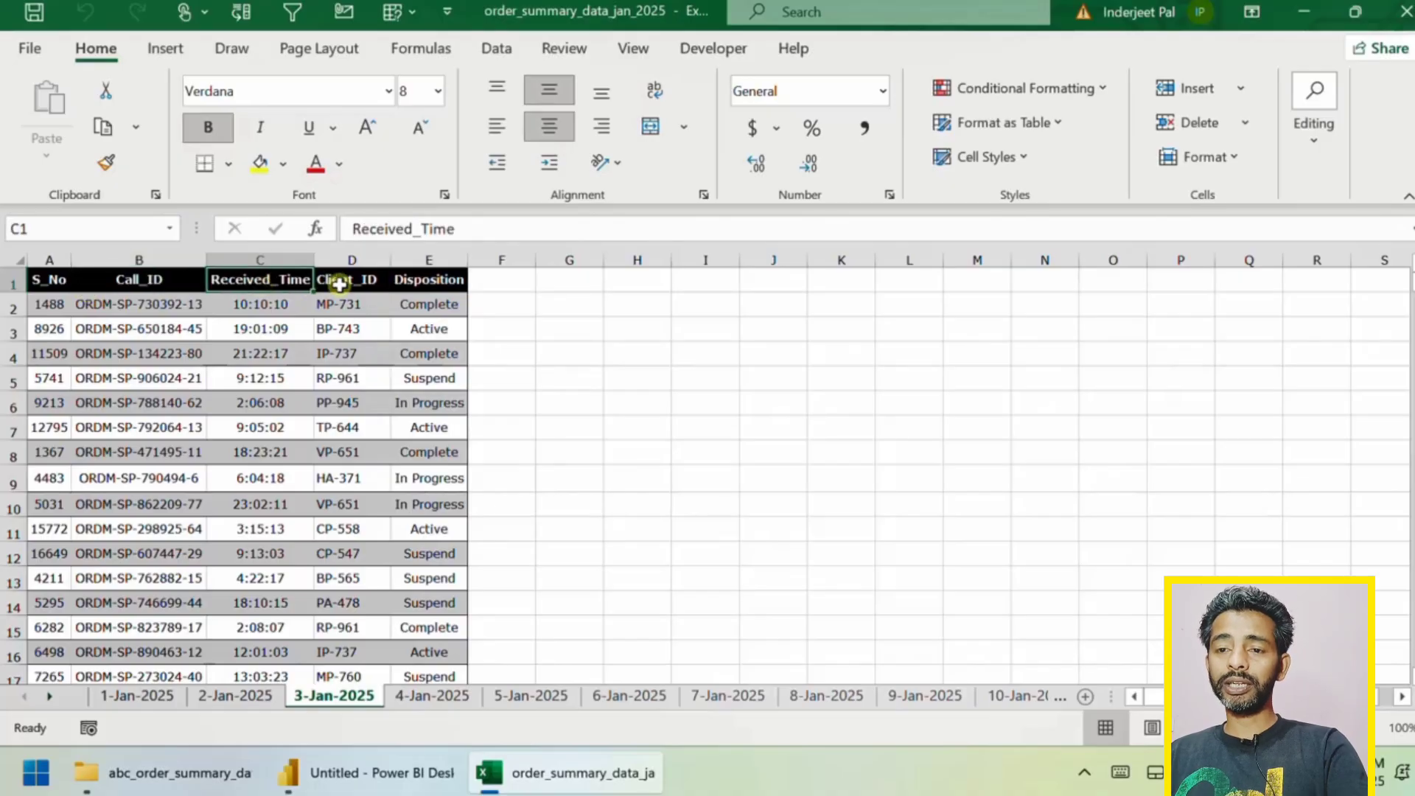
click(336, 283)
click(438, 280)
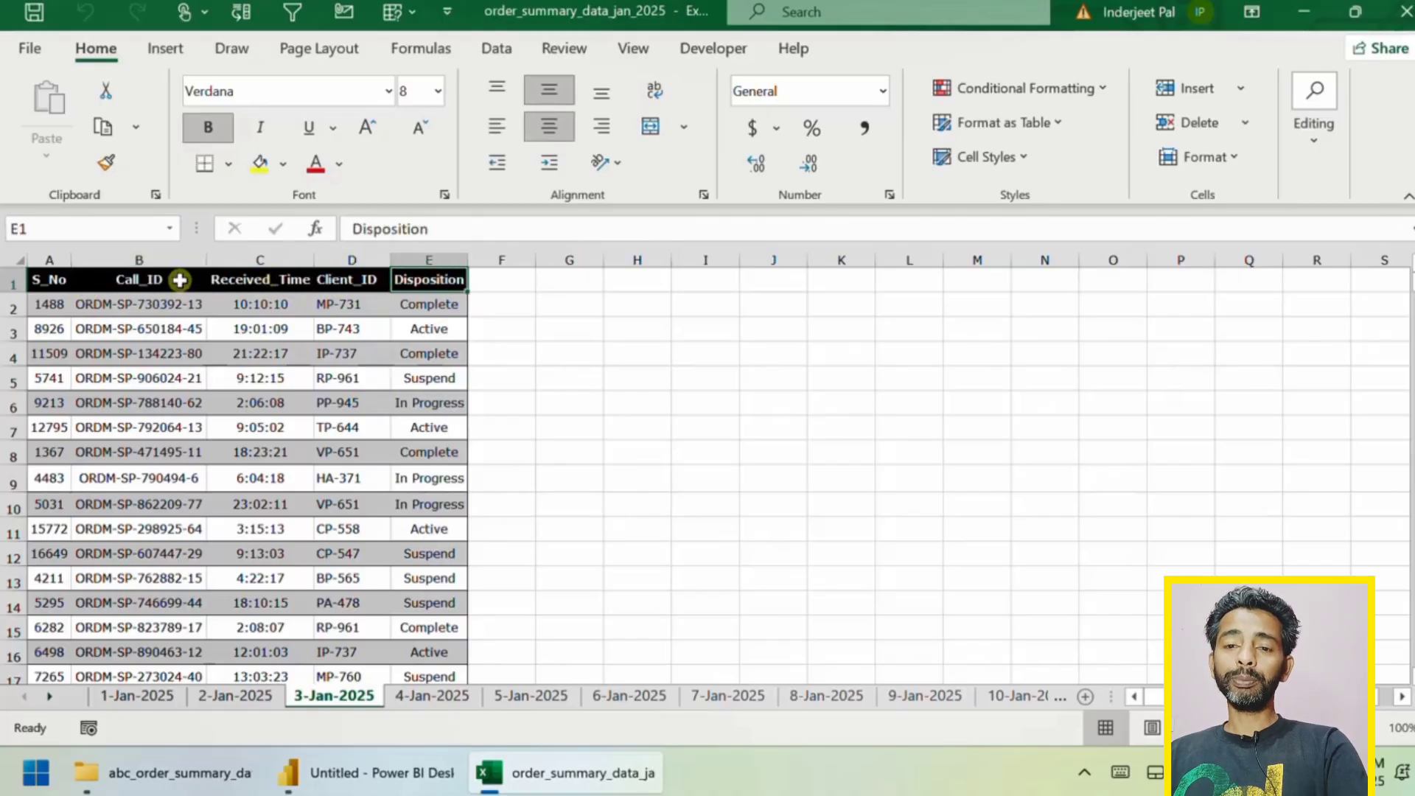
Examine the Call_ID, Received_Time and Disposition entries in the data rows of the 3-Jan-2025 sheet
click(159, 302)
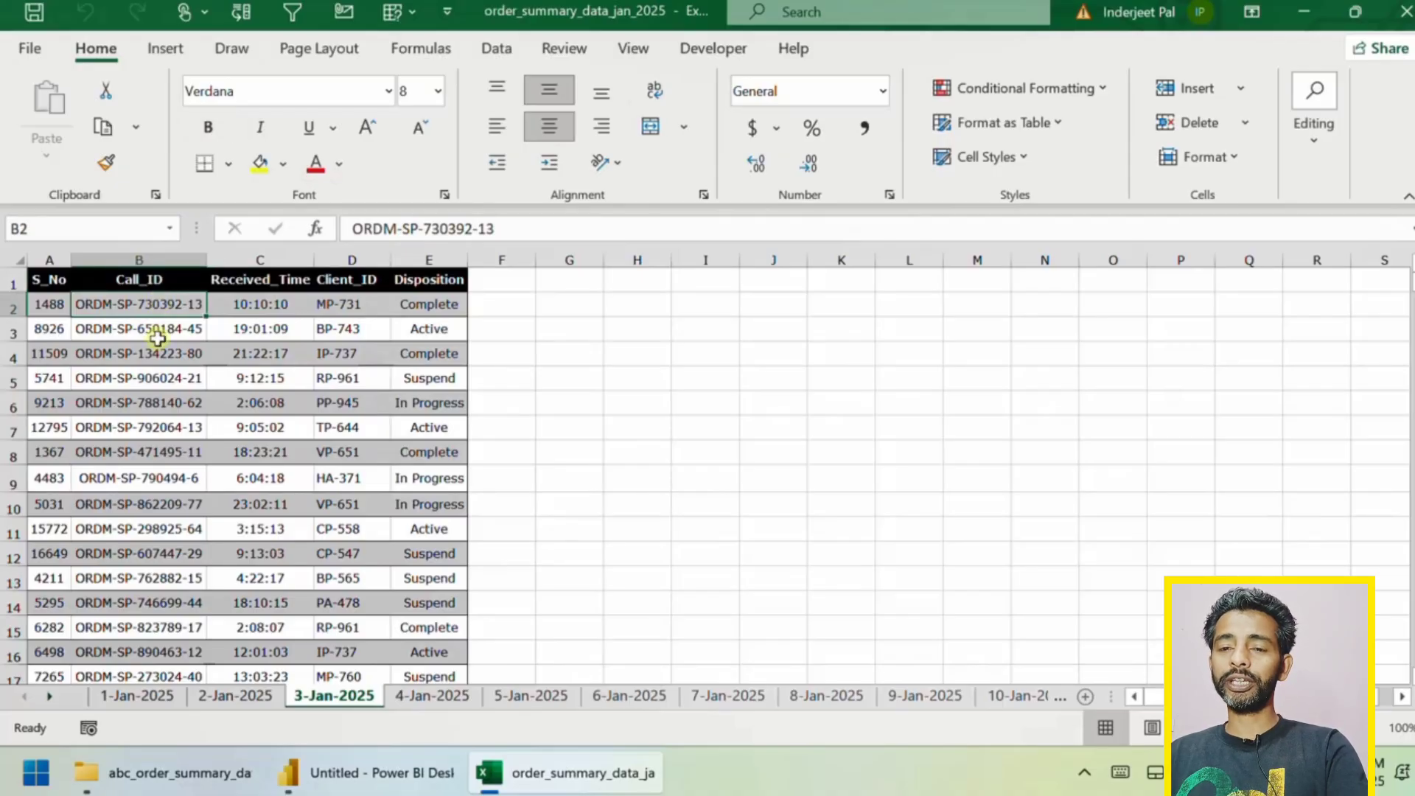
click(296, 302)
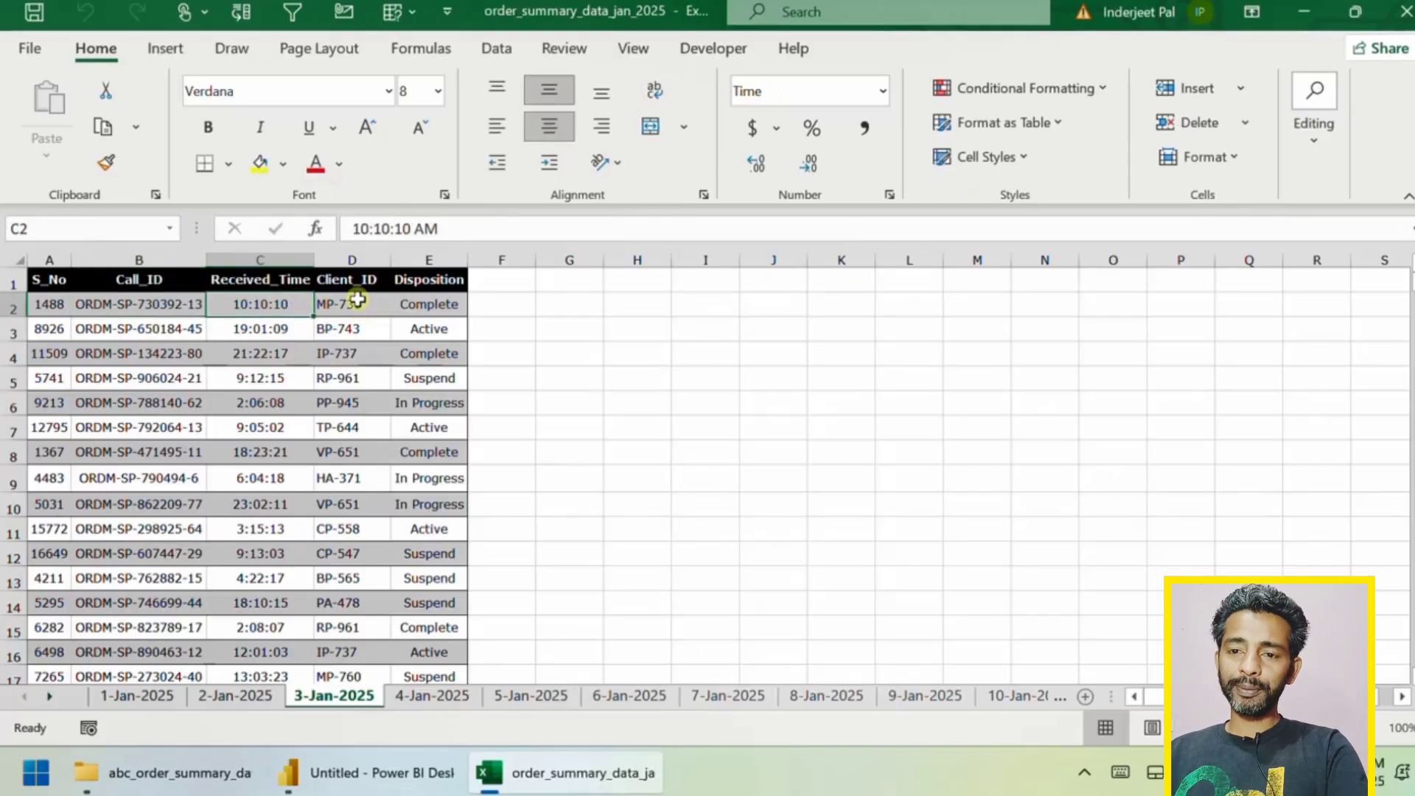
click(442, 301)
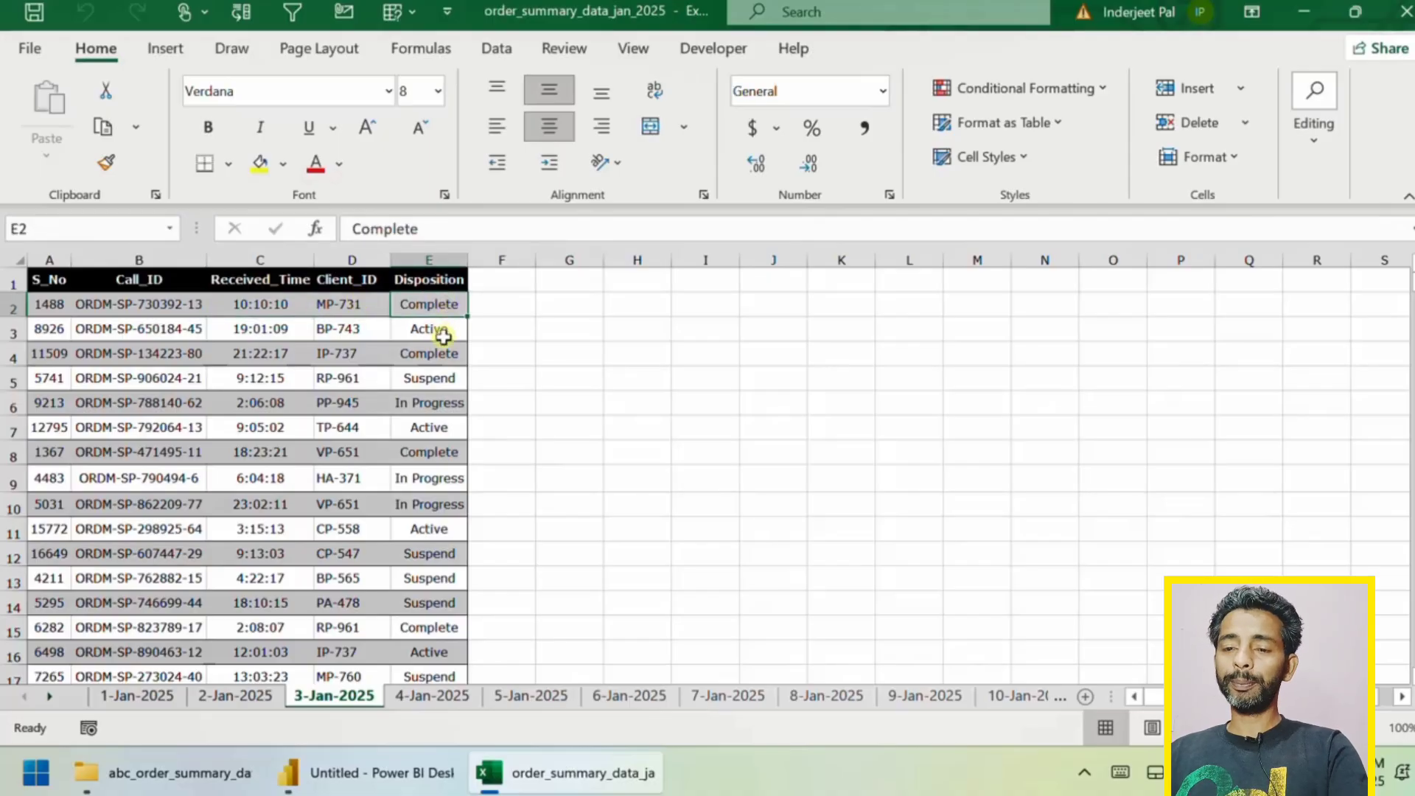
click(430, 552)
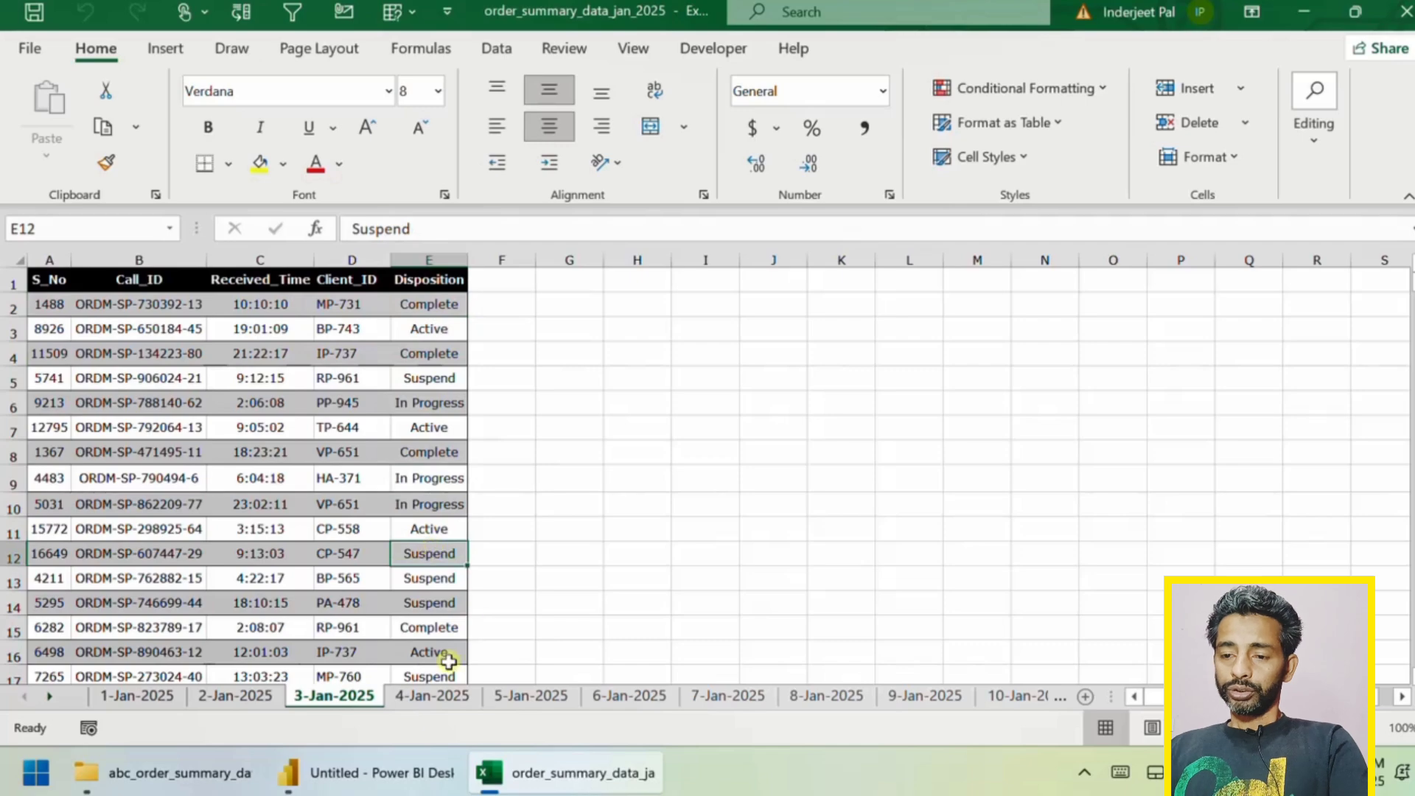
Review the 4-Jan, 28-Jan, 21-Jan and 22-Jan-2025 sheets, and close the workbook
click(440, 706)
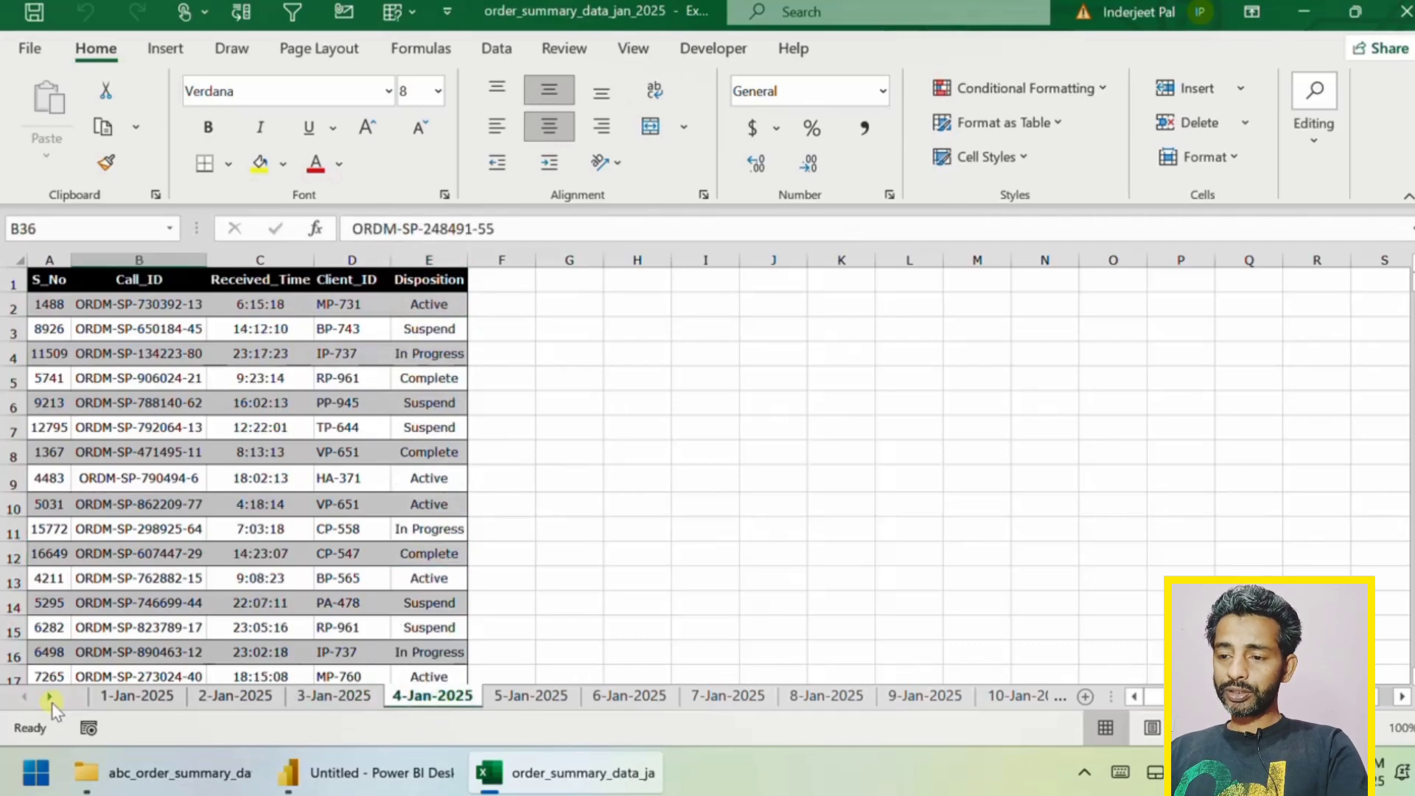
click(52, 702)
click(894, 697)
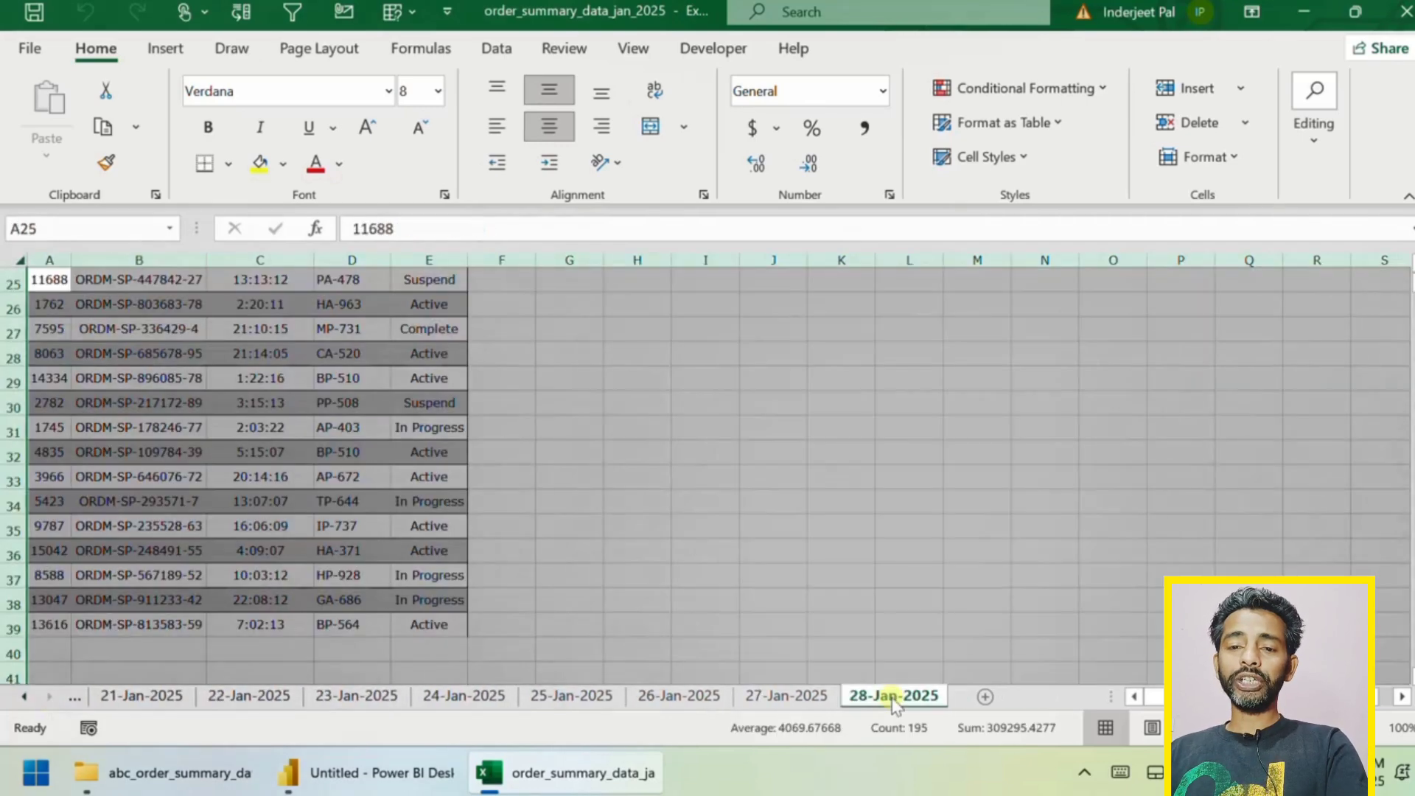
click(427, 552)
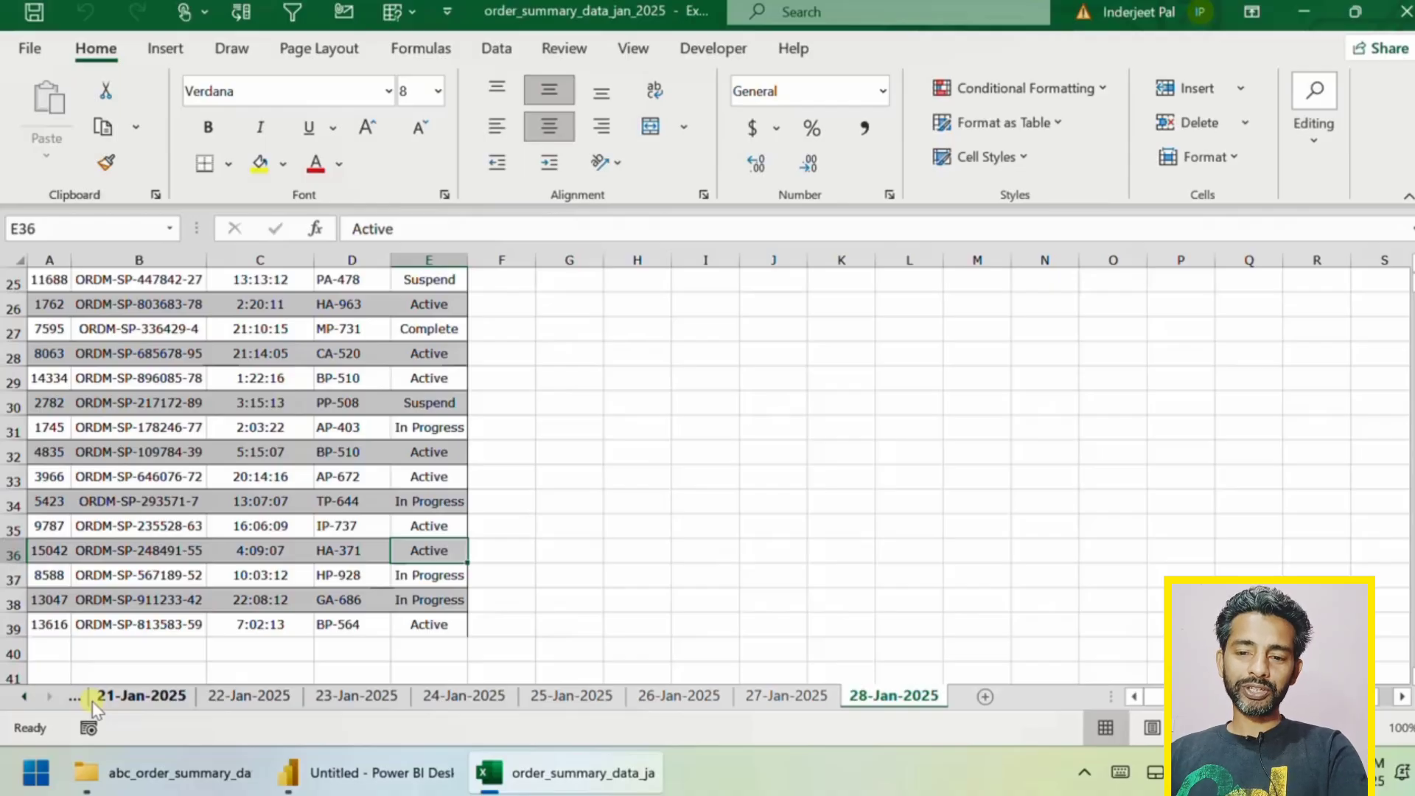
click(135, 700)
click(267, 704)
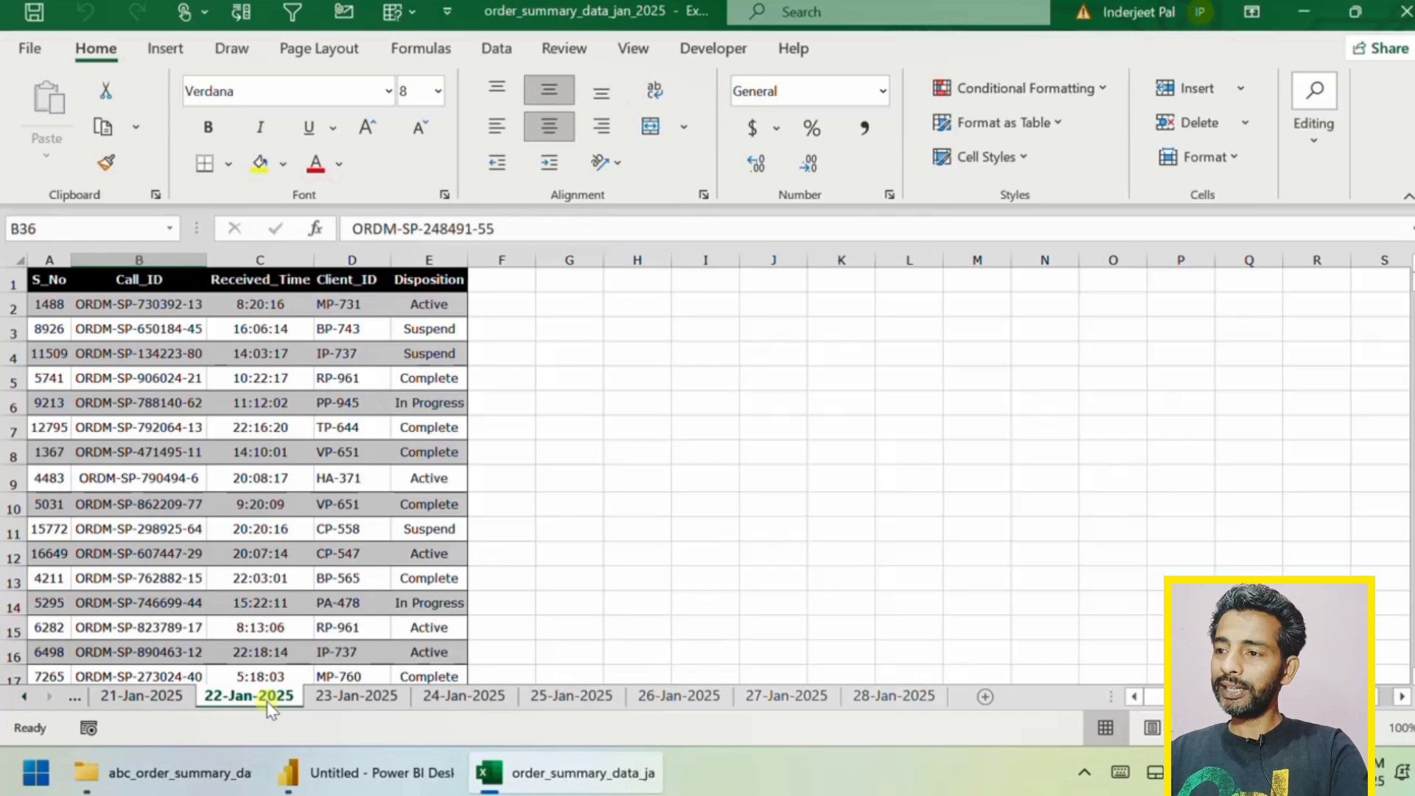
click(1404, 11)
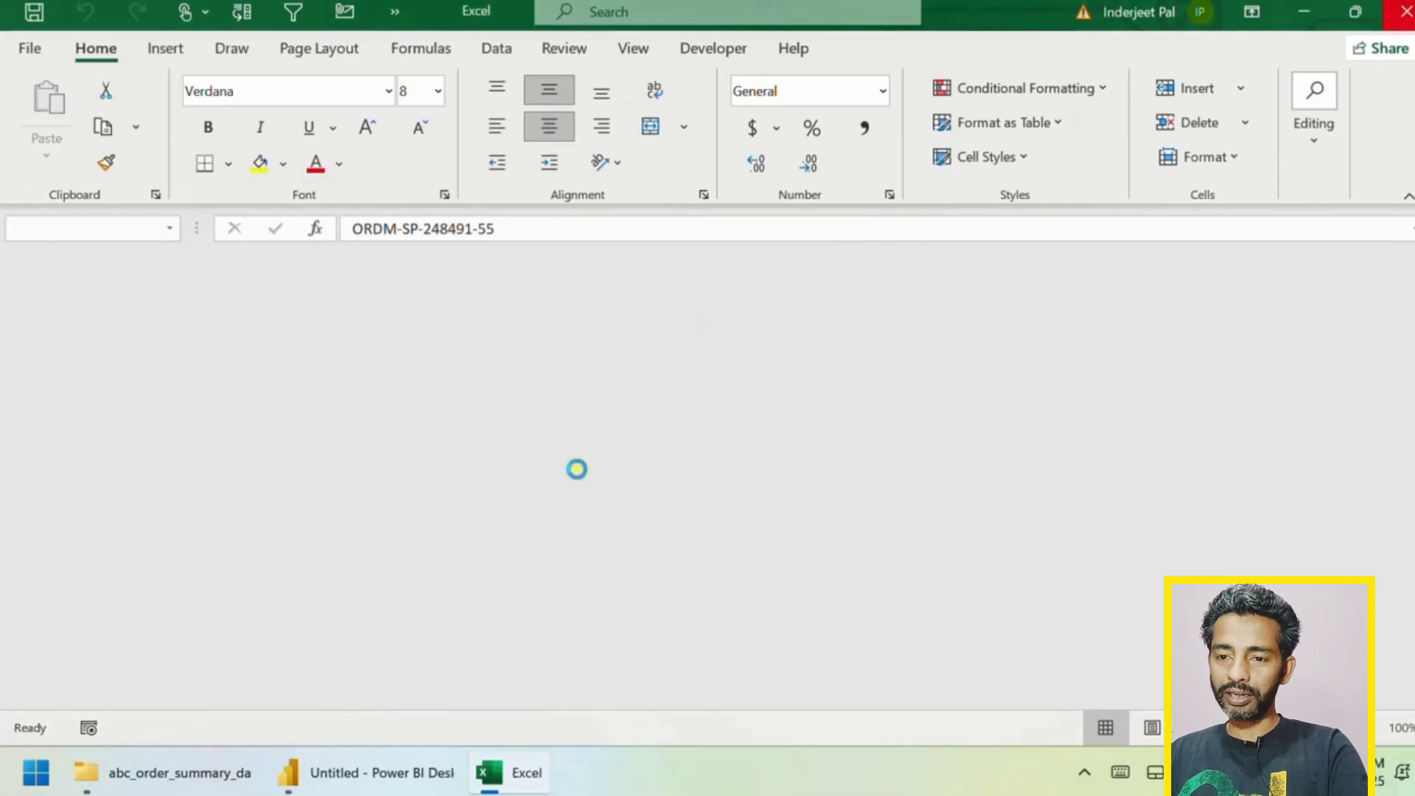
Switch to Power BI Desktop and open order_summary_data_jan_2025 as an Excel workbook data source
click(354, 770)
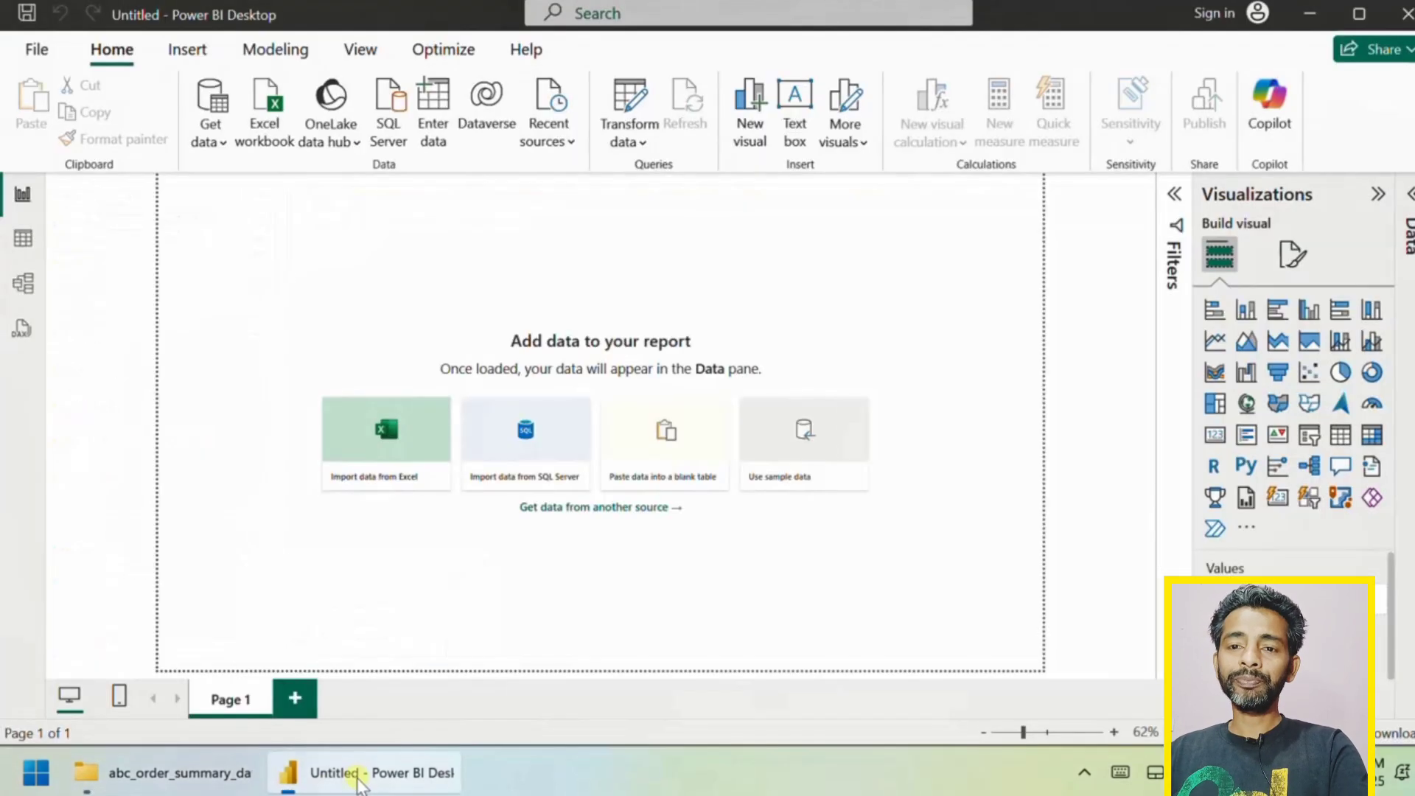
click(218, 147)
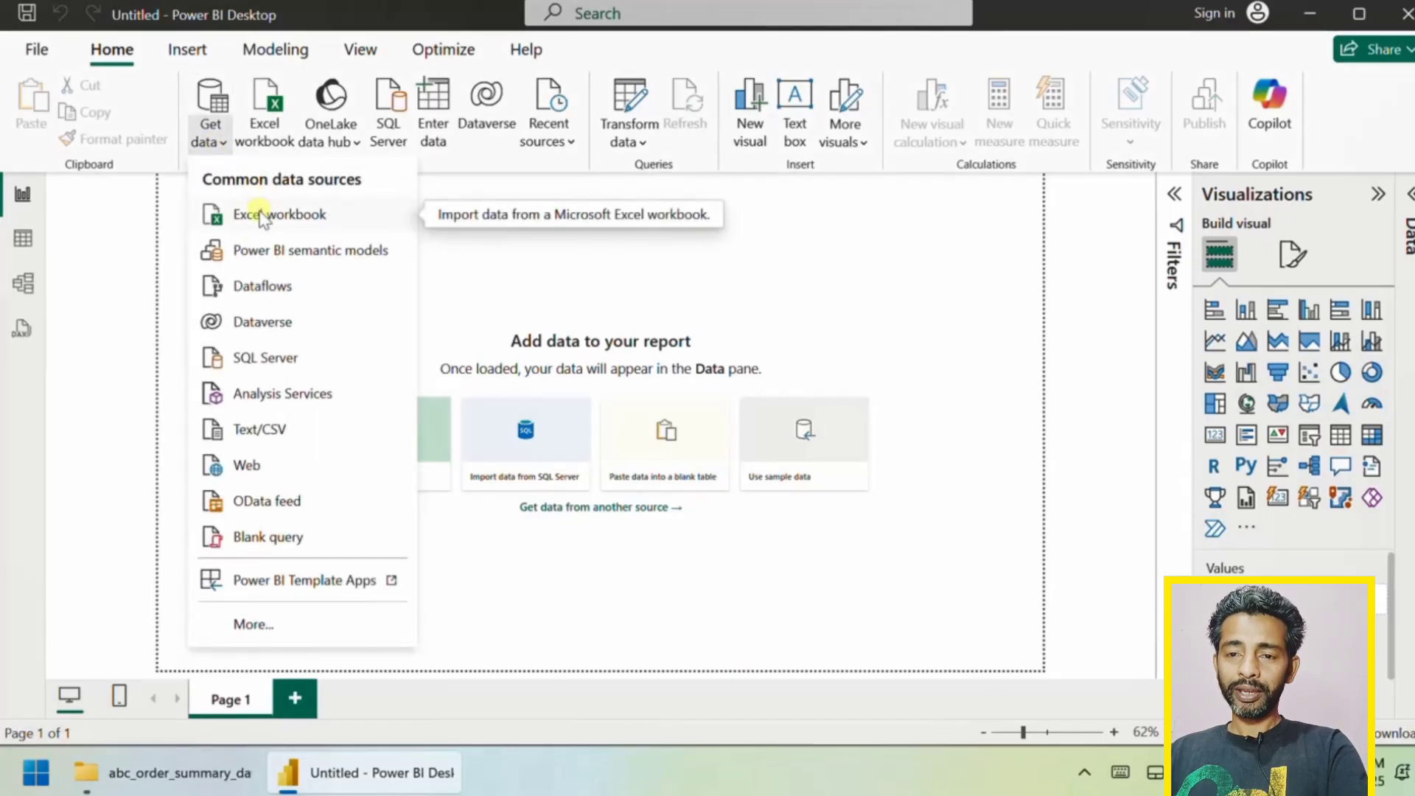
click(260, 215)
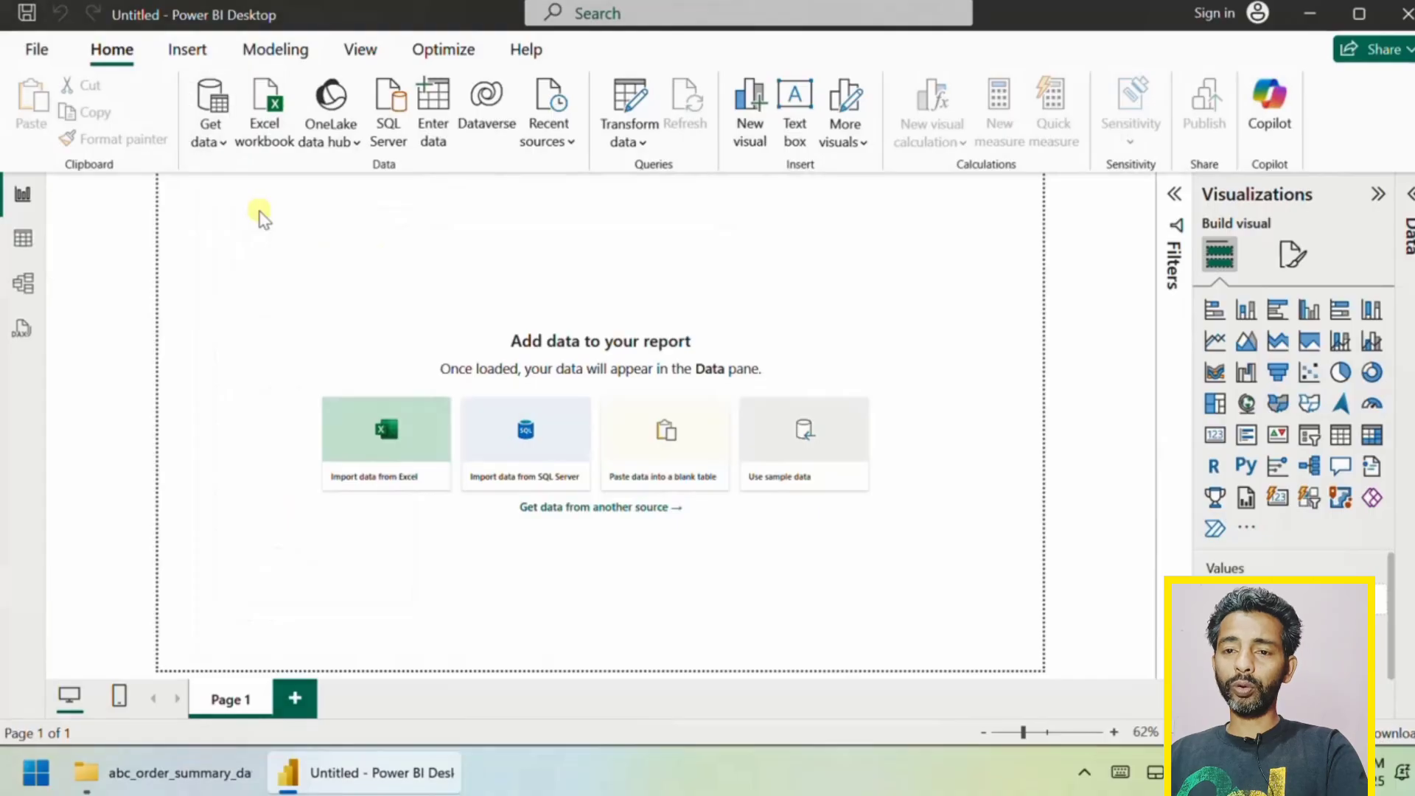
click(256, 171)
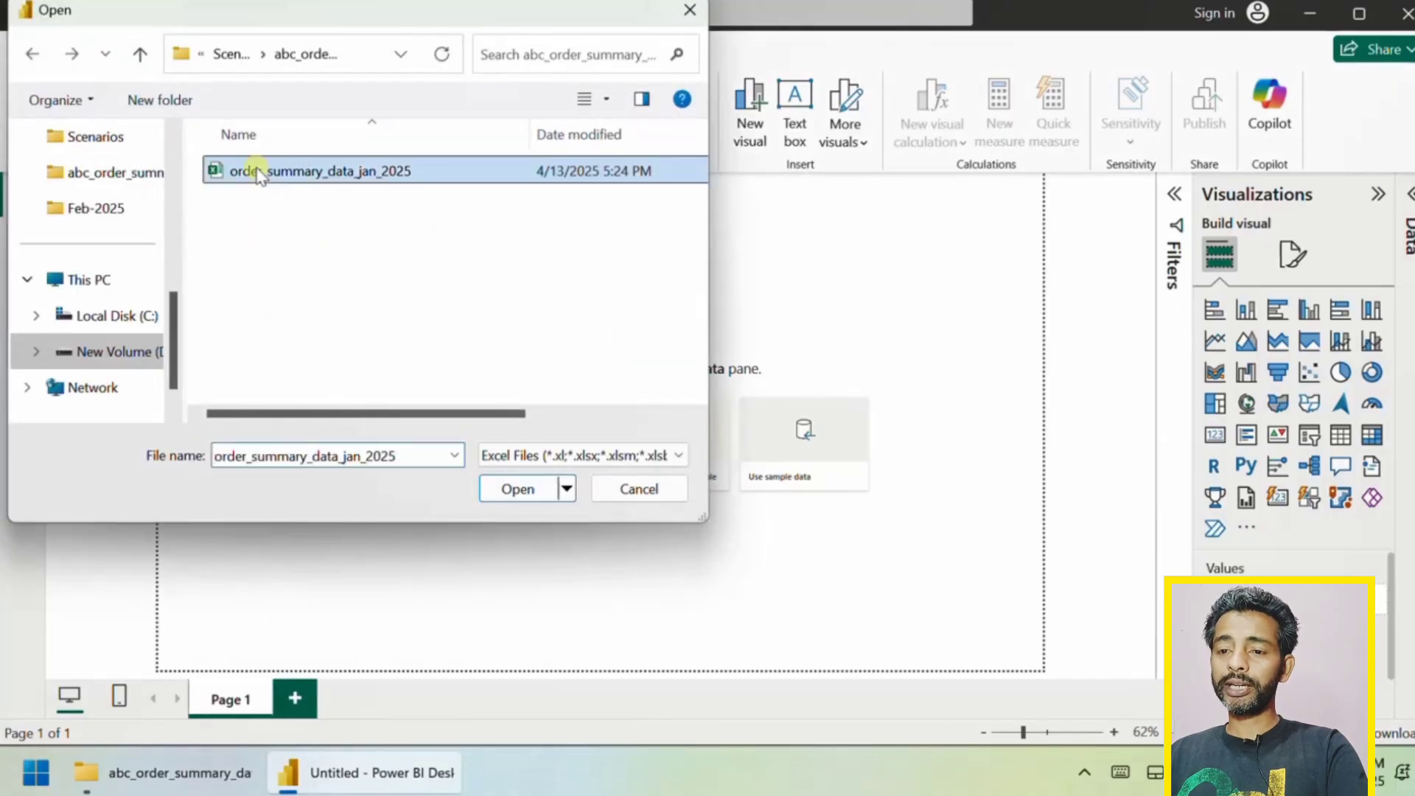
click(521, 489)
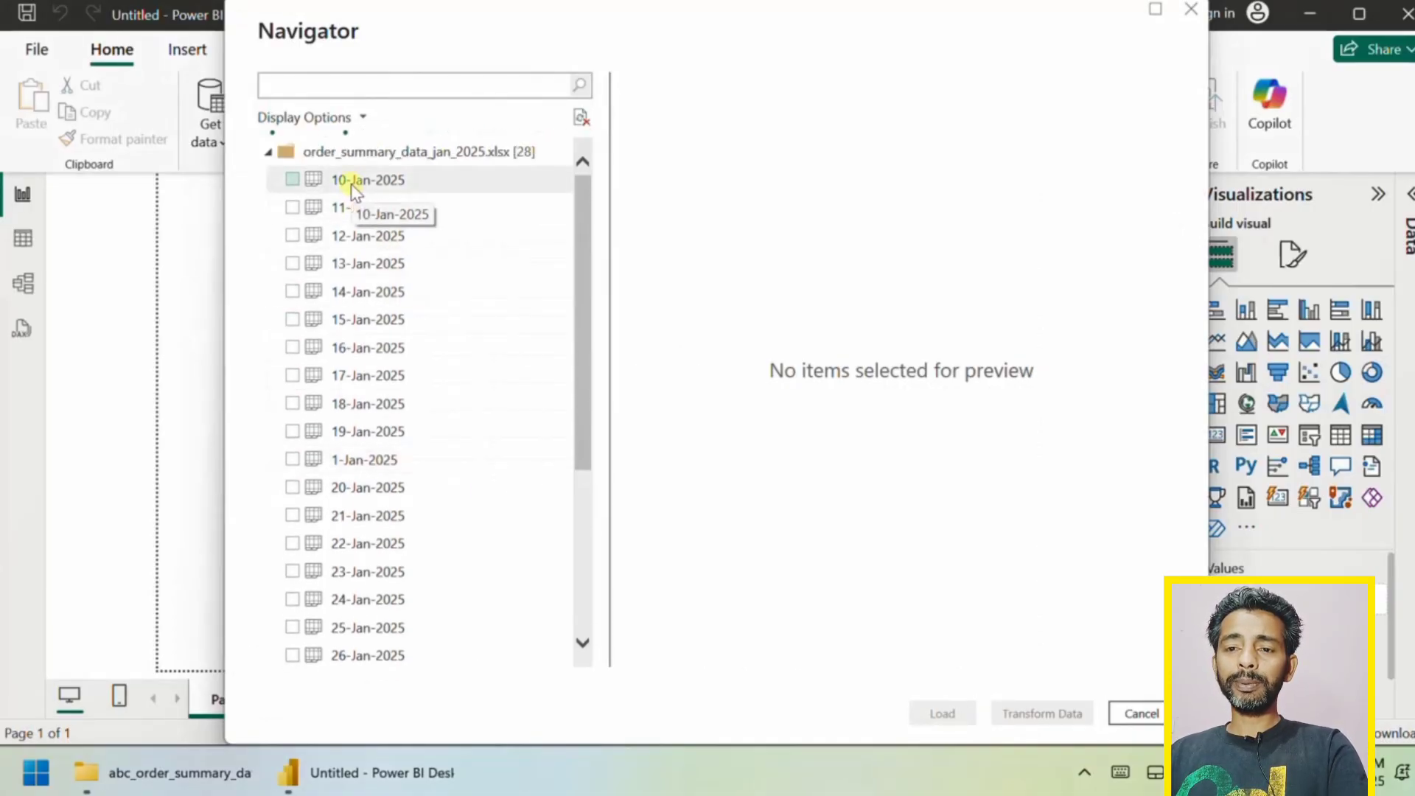
Try marking the 12-Jan, 14-Jan and 16-Jan-2025 sheets for import one by one, and cancel the import
click(350, 207)
click(345, 232)
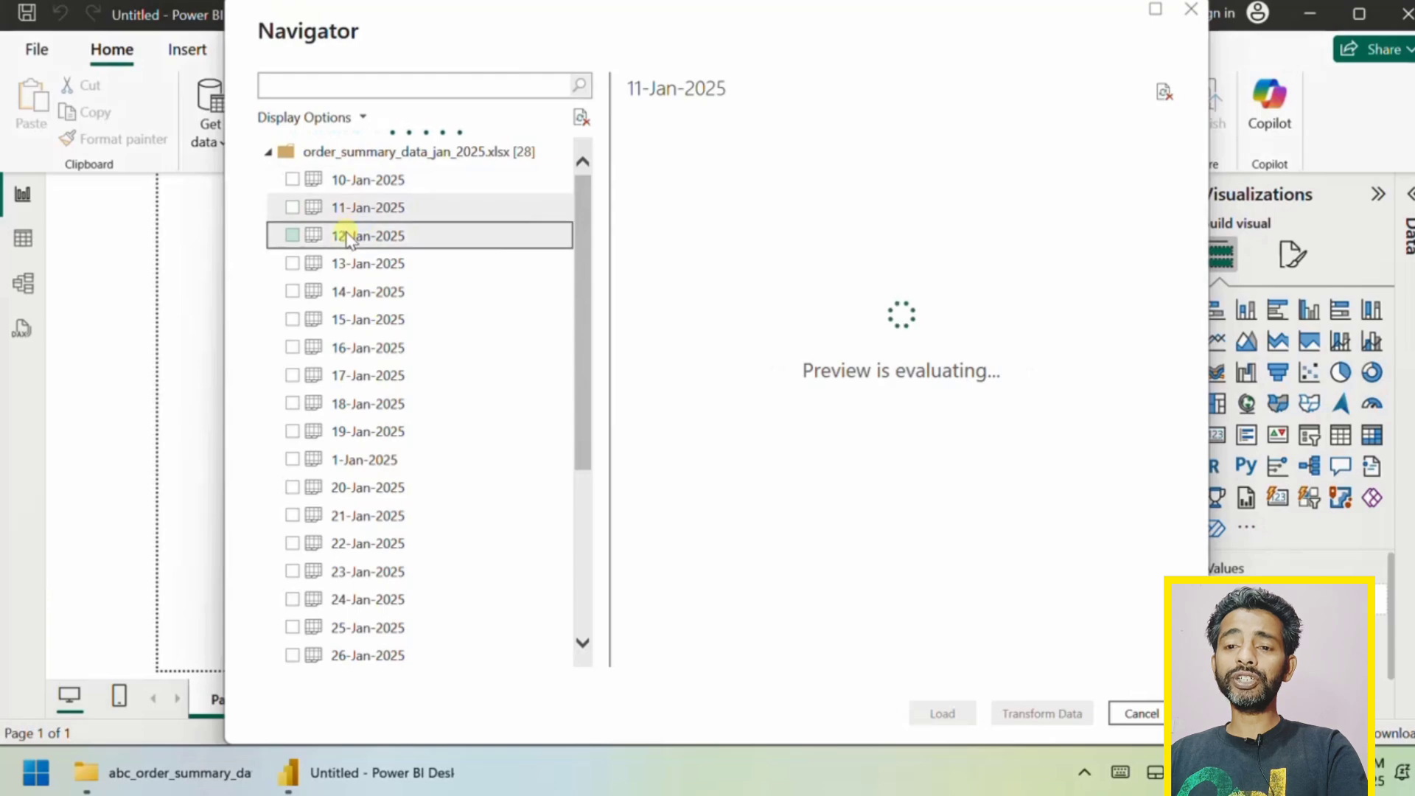
click(294, 236)
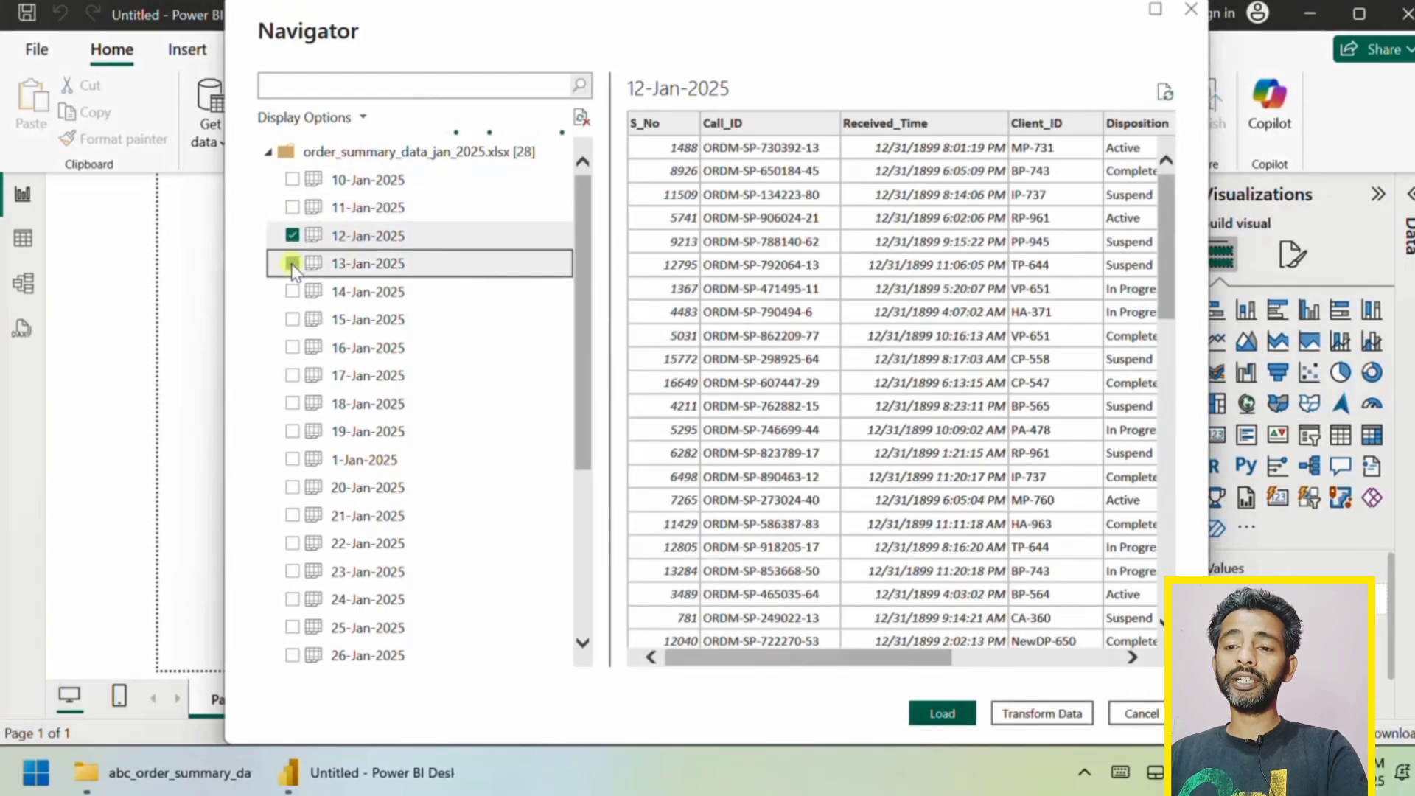
click(291, 292)
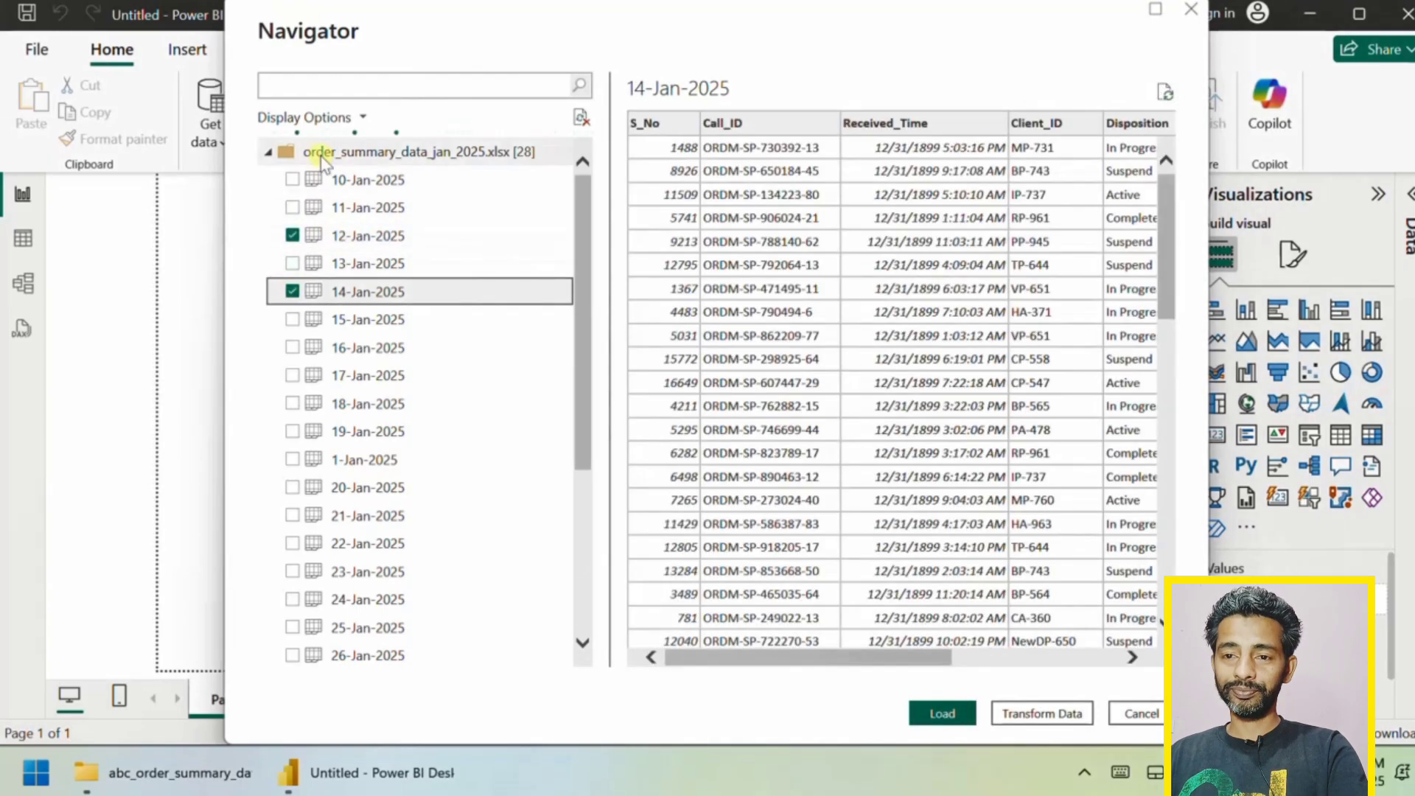
click(319, 154)
click(293, 348)
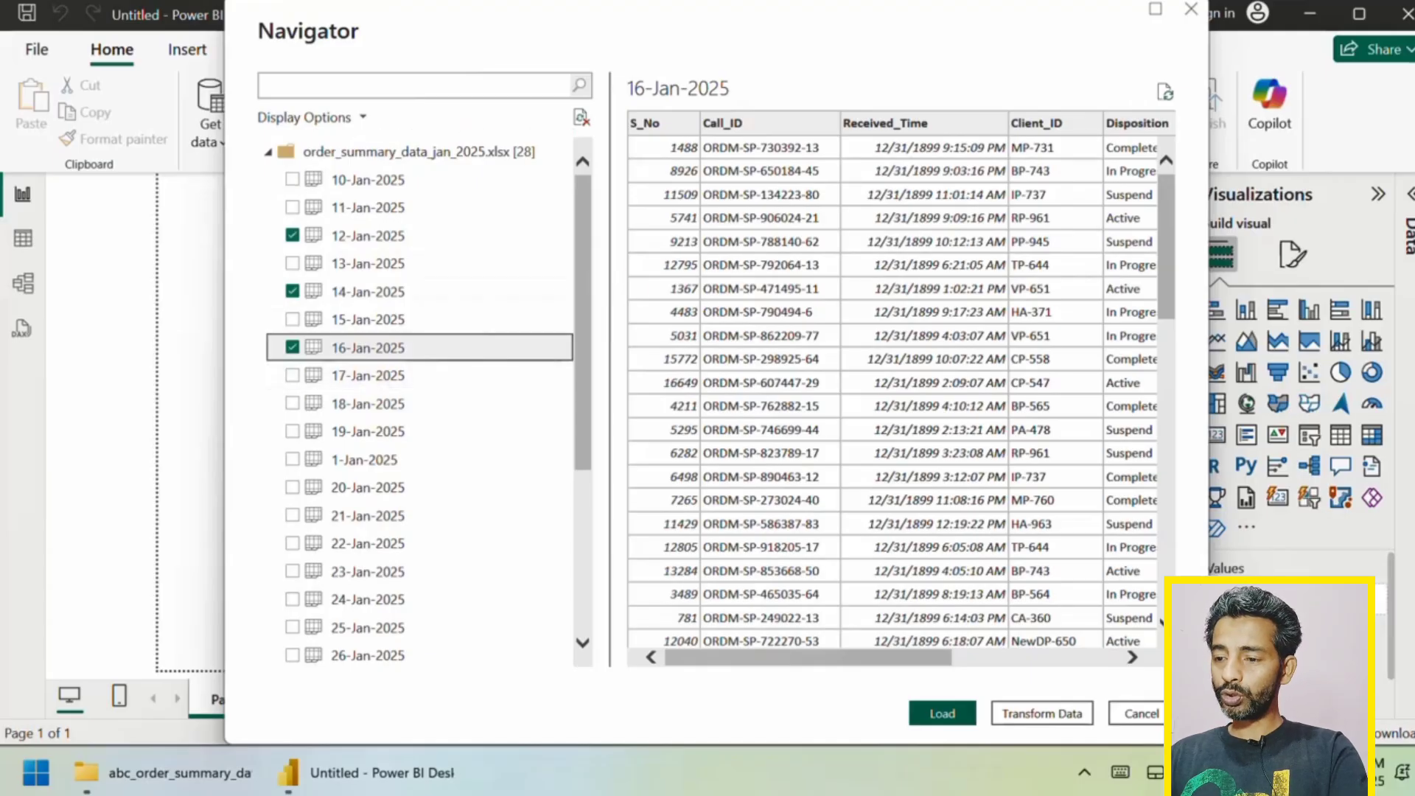
click(1137, 714)
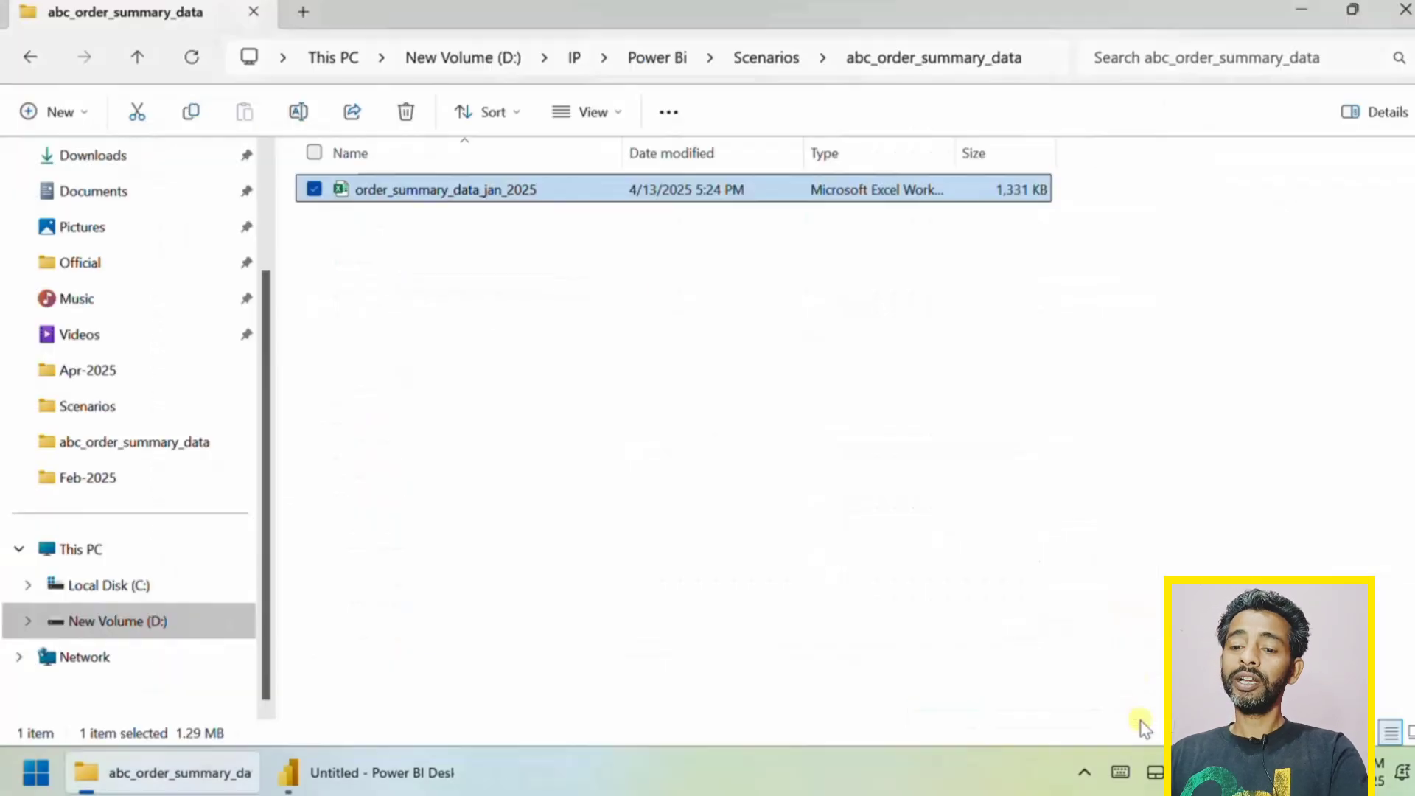
Switch to Power BI Desktop and start a new data connection of the Folder type
click(369, 770)
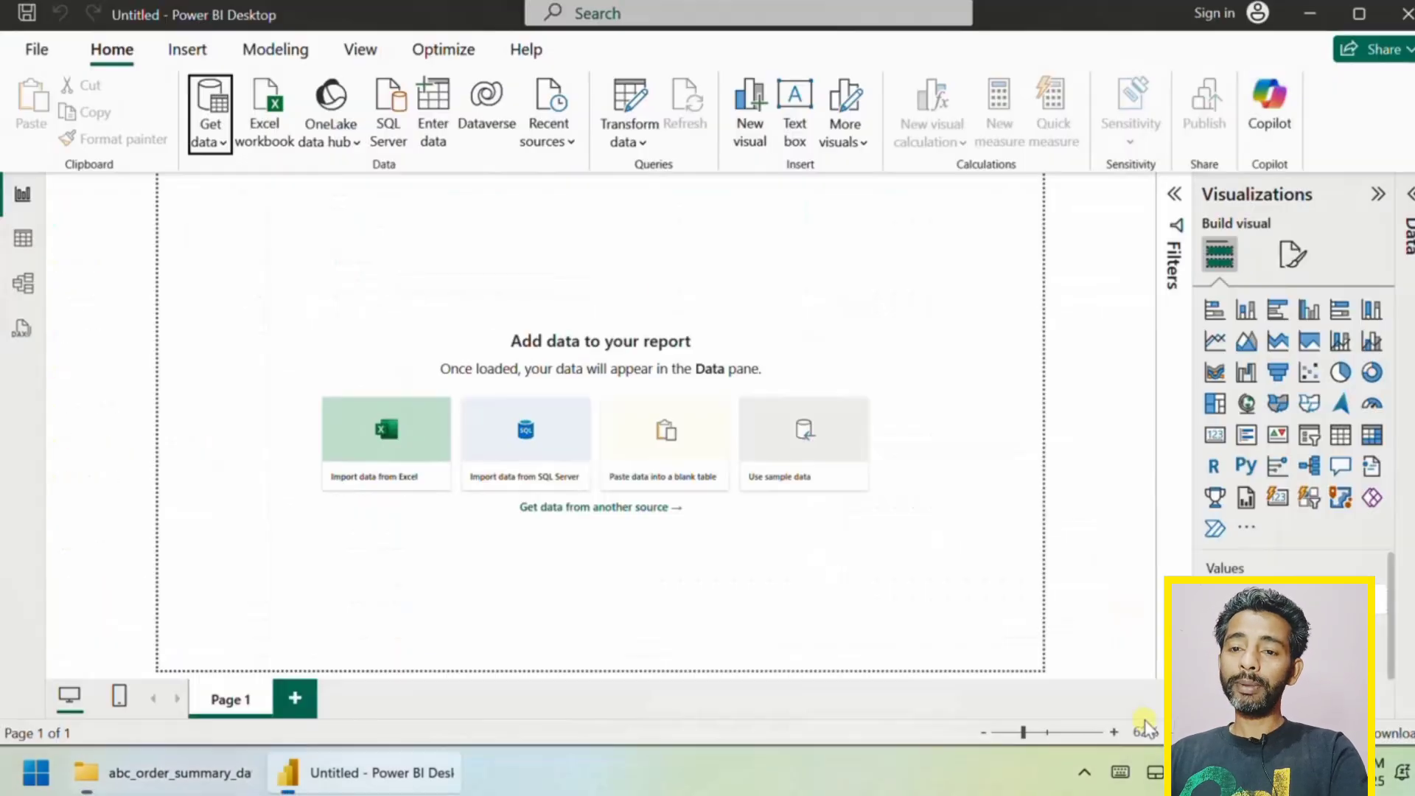
click(215, 144)
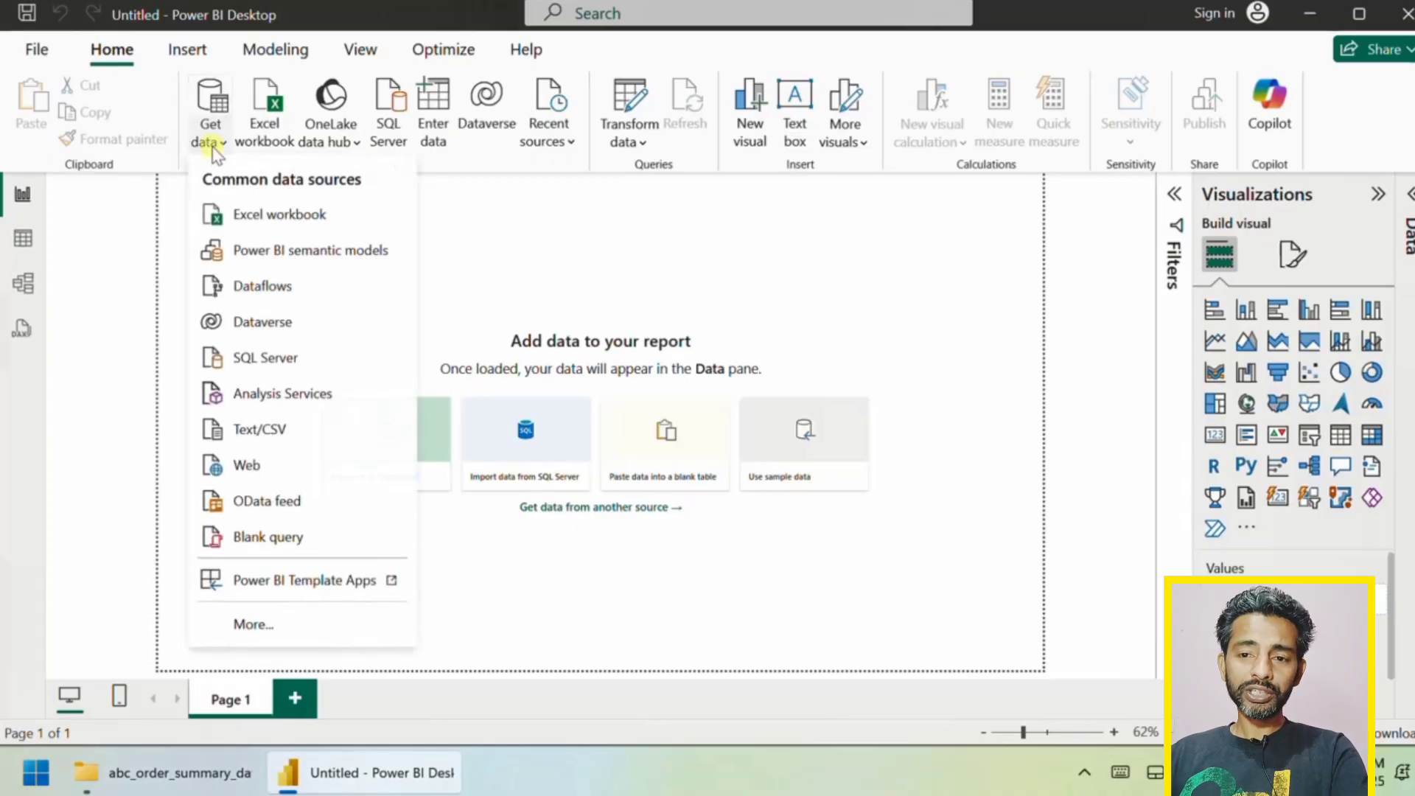
click(253, 625)
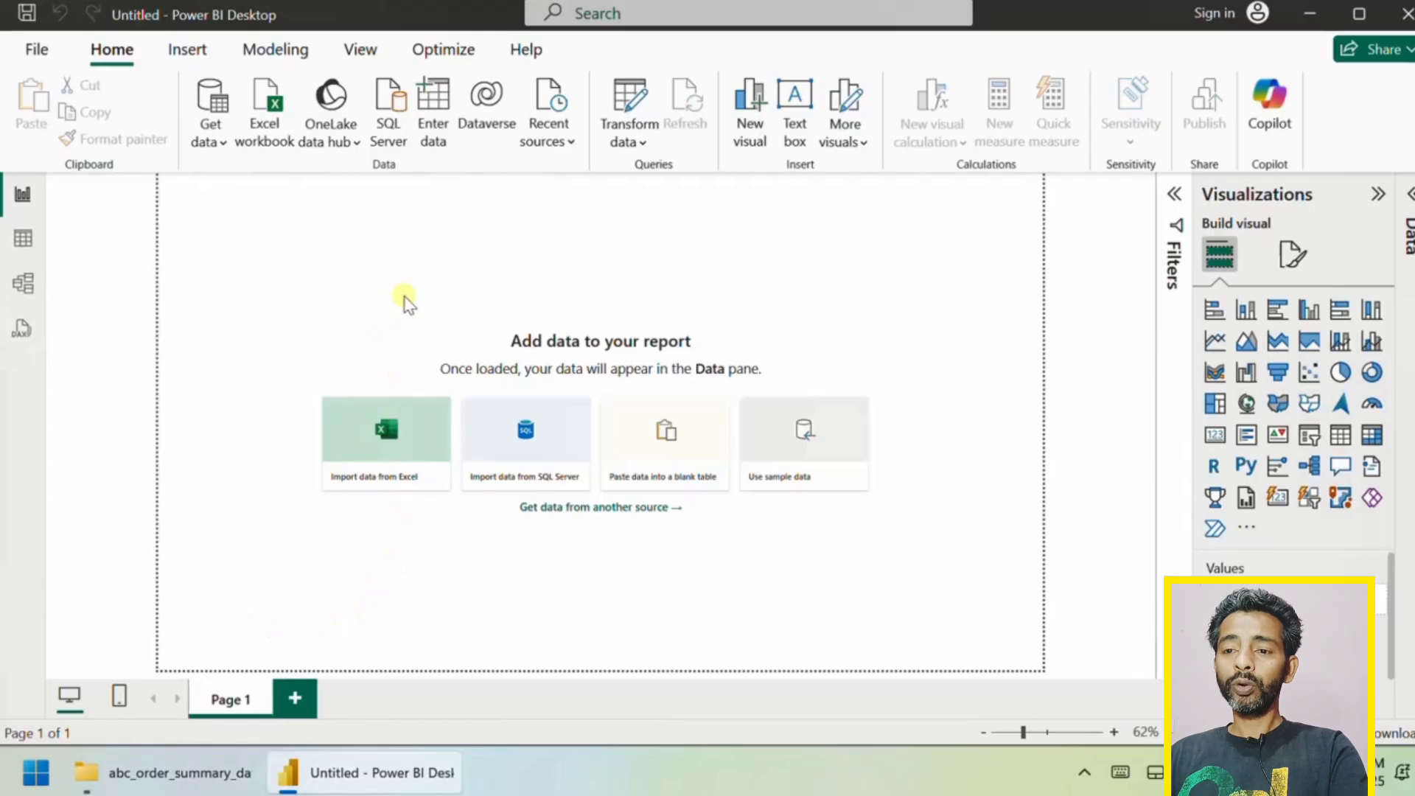
click(672, 263)
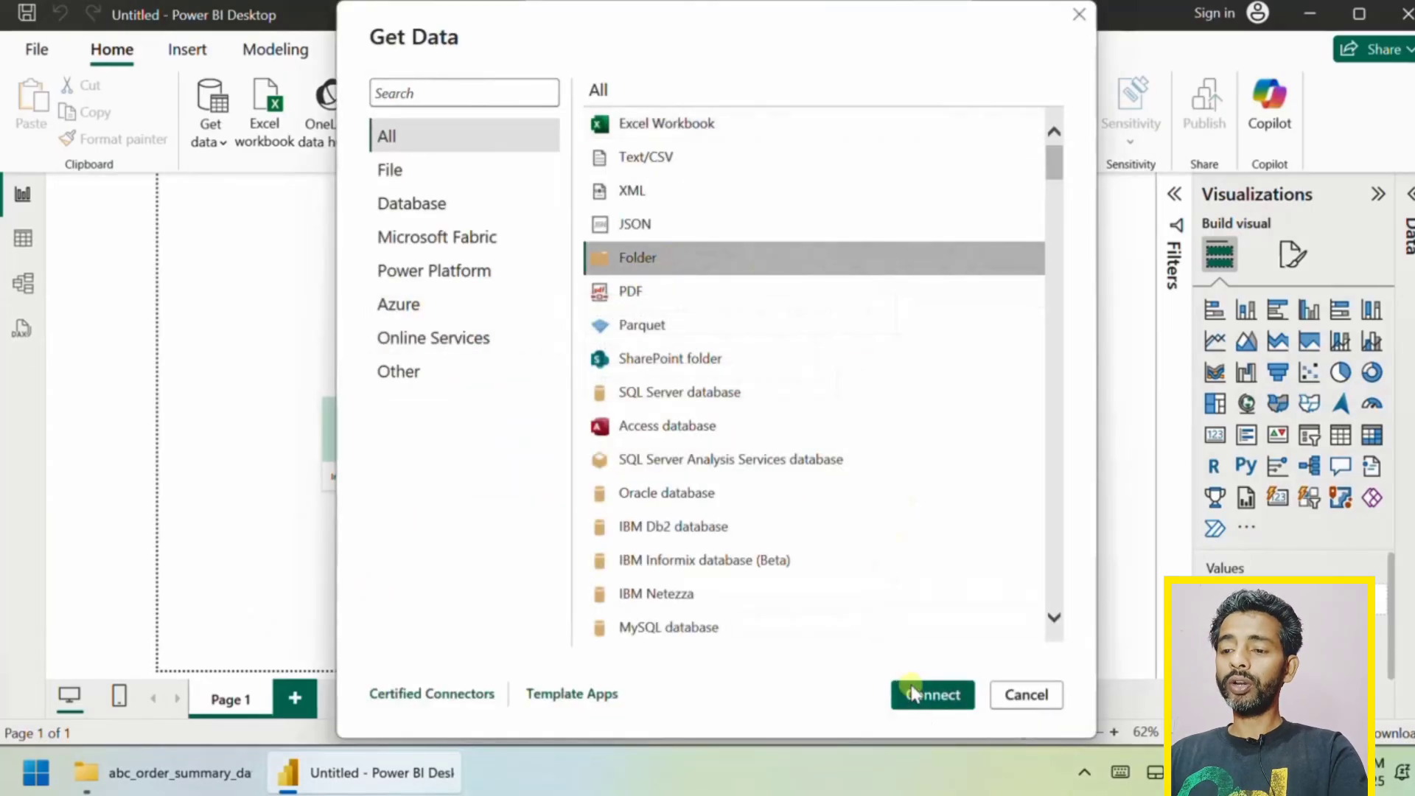
click(931, 693)
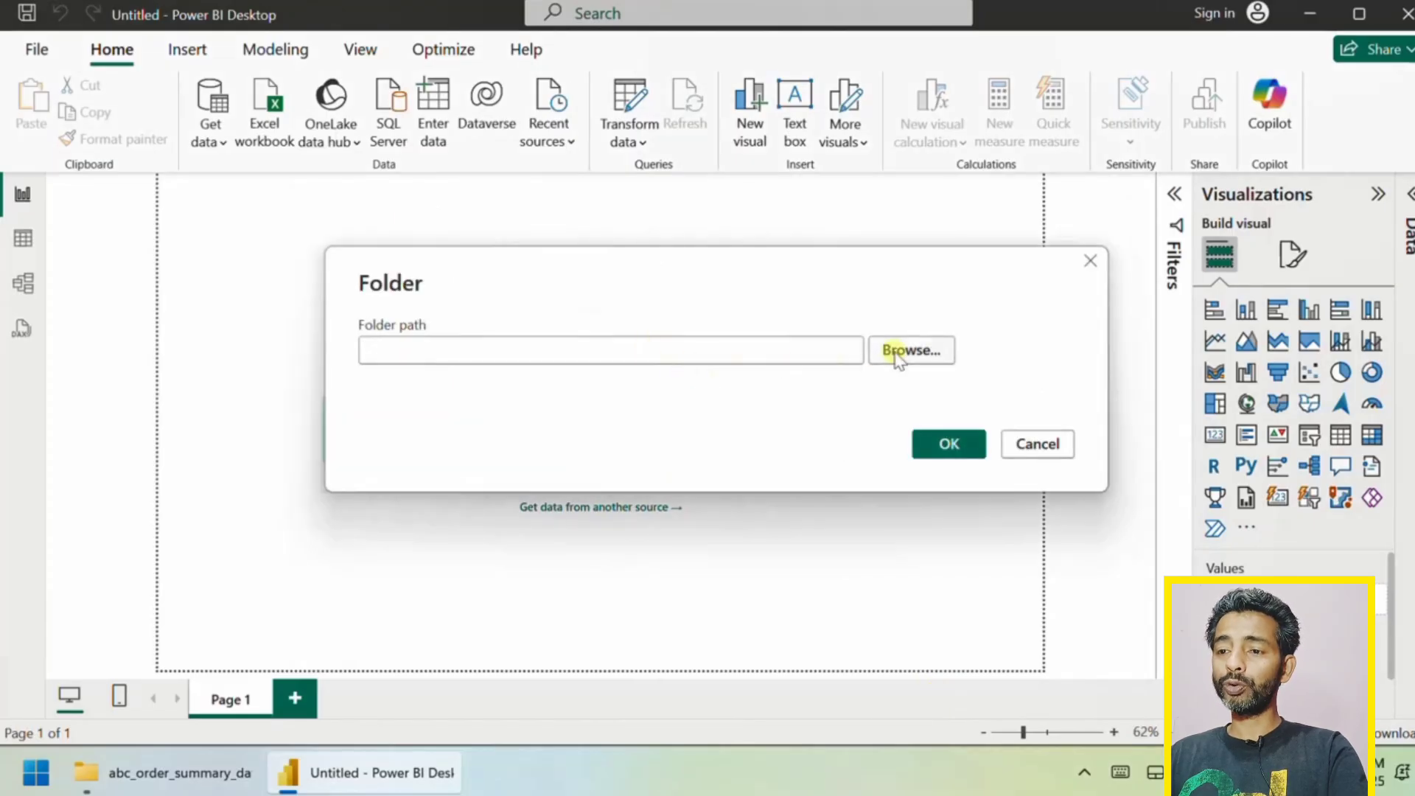
Set the folder path to abc_order_summary_data under D:\IP\Power Bi\Scenarios and connect to it
click(915, 354)
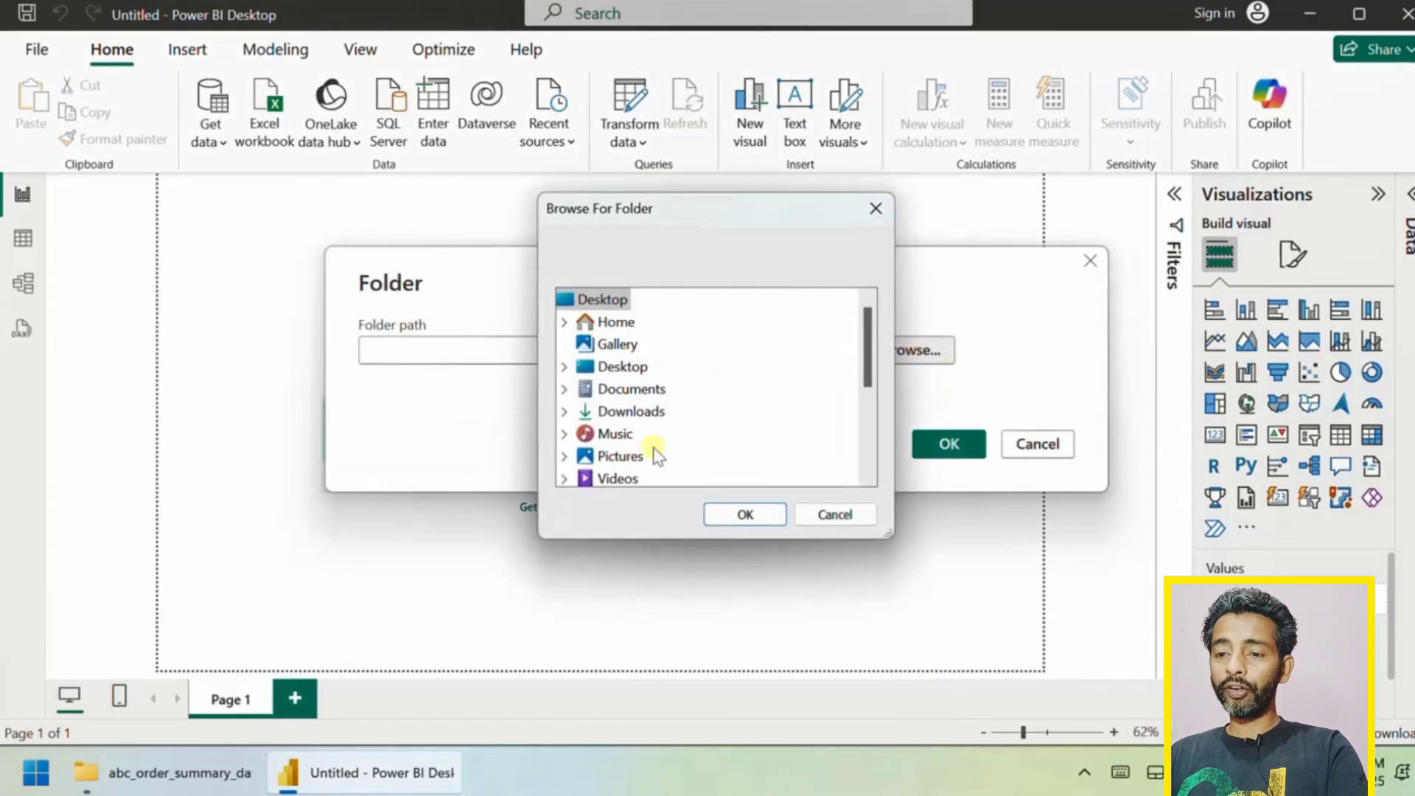
scroll(656, 454, down, 1)
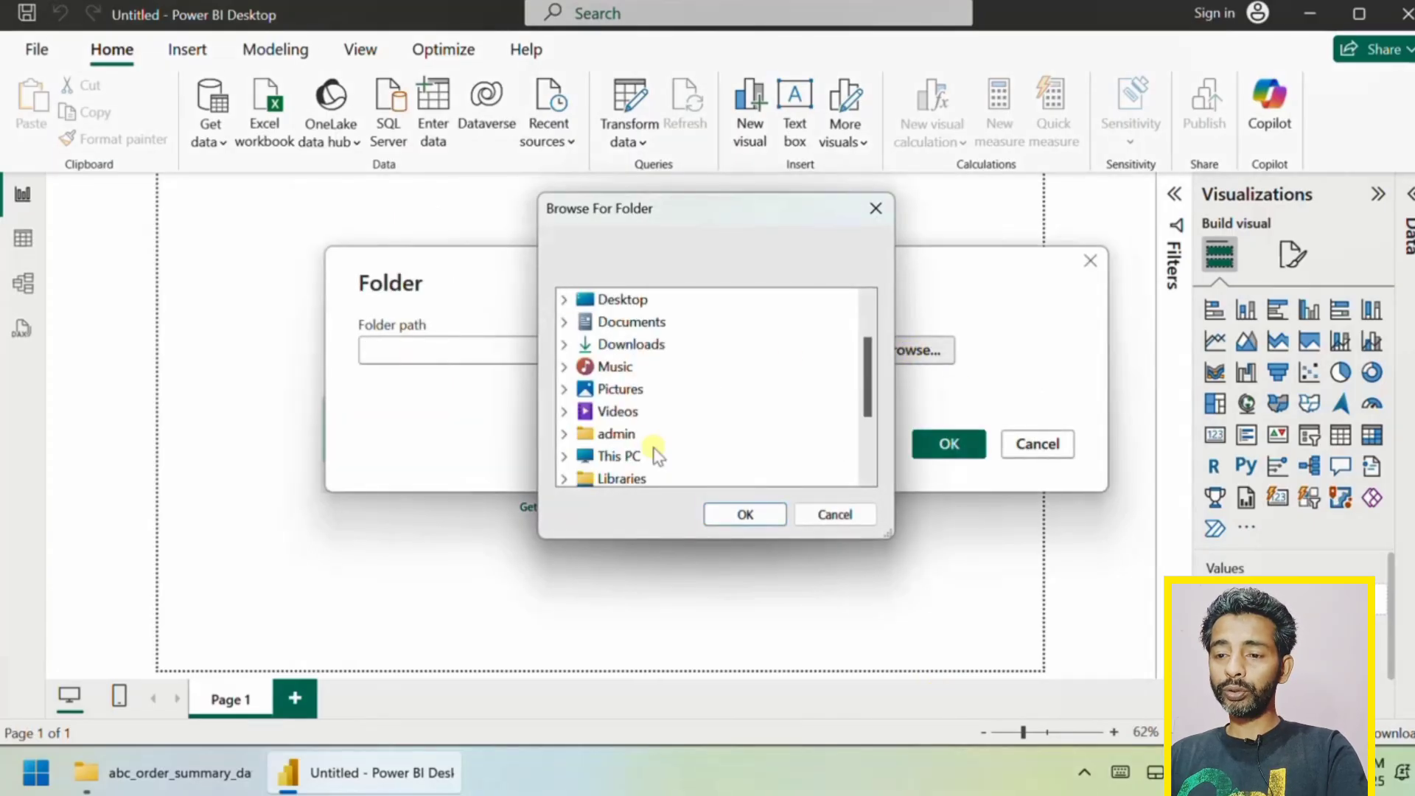
click(564, 456)
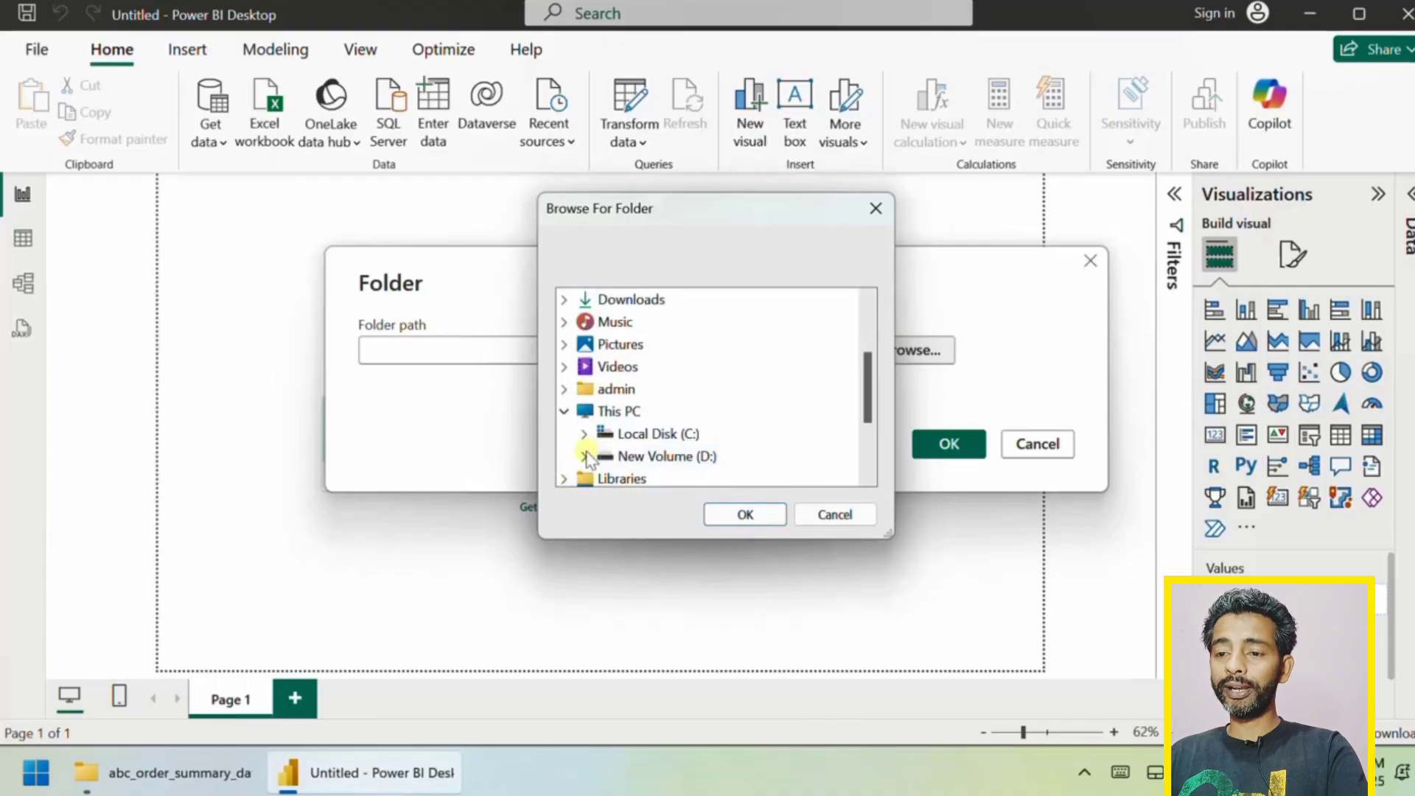
click(585, 457)
click(605, 410)
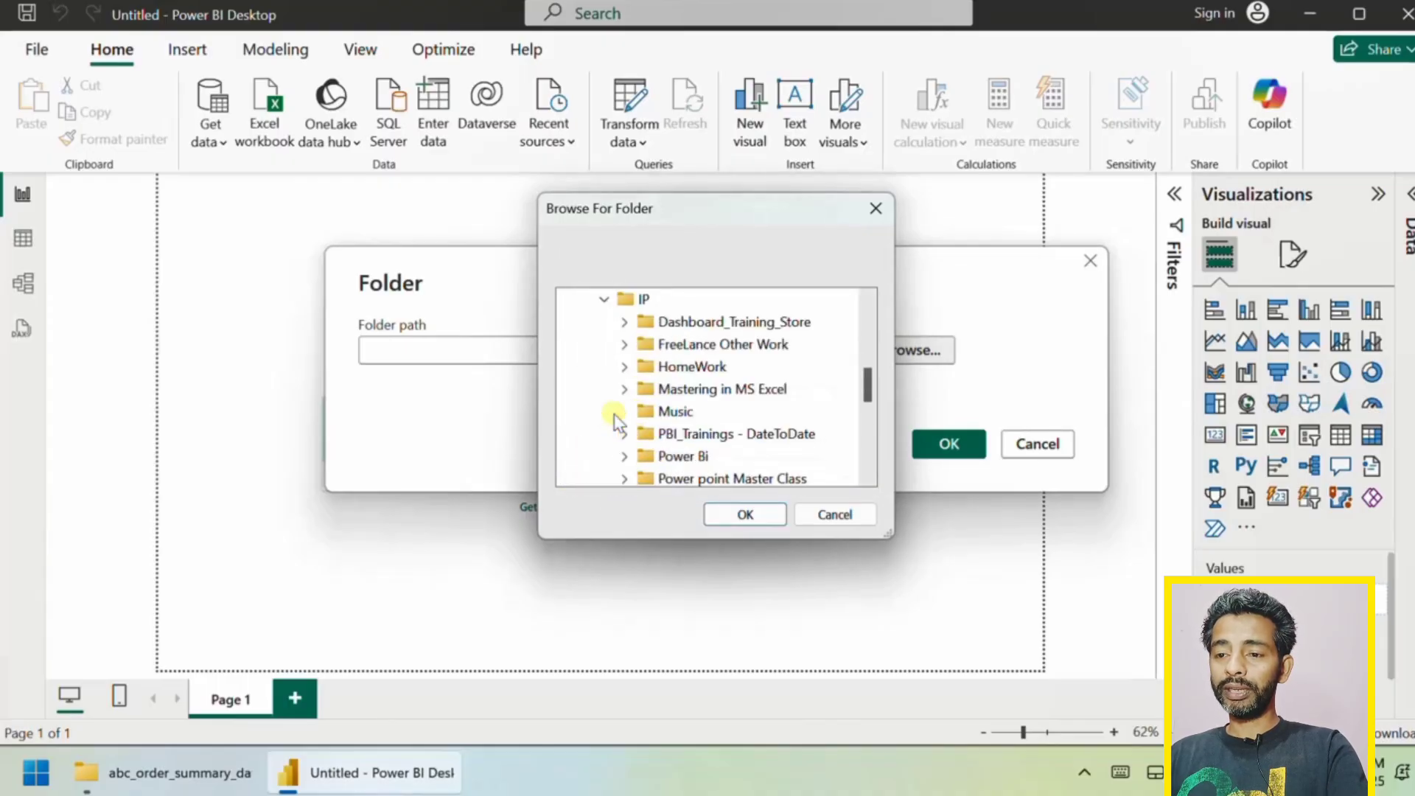
click(625, 456)
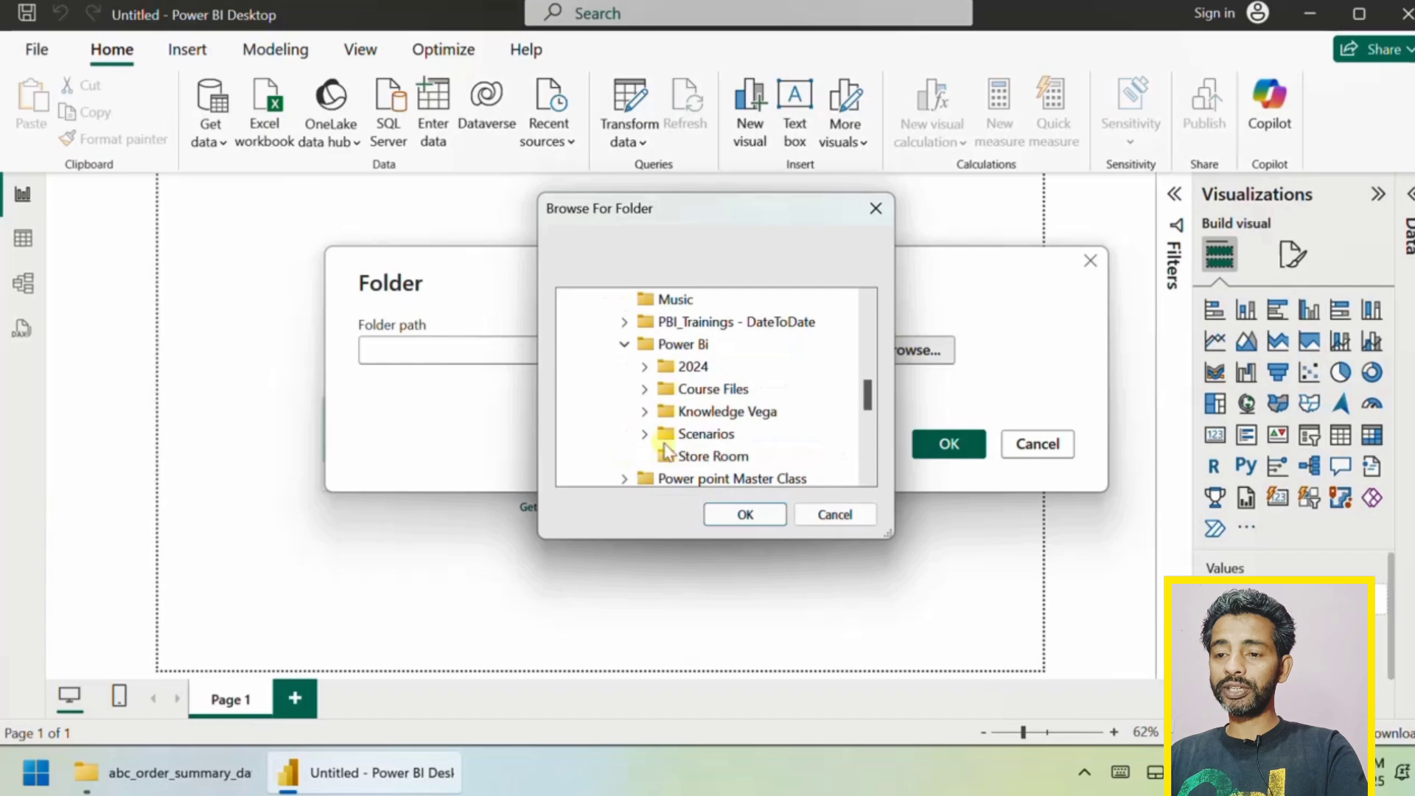
double_click(687, 437)
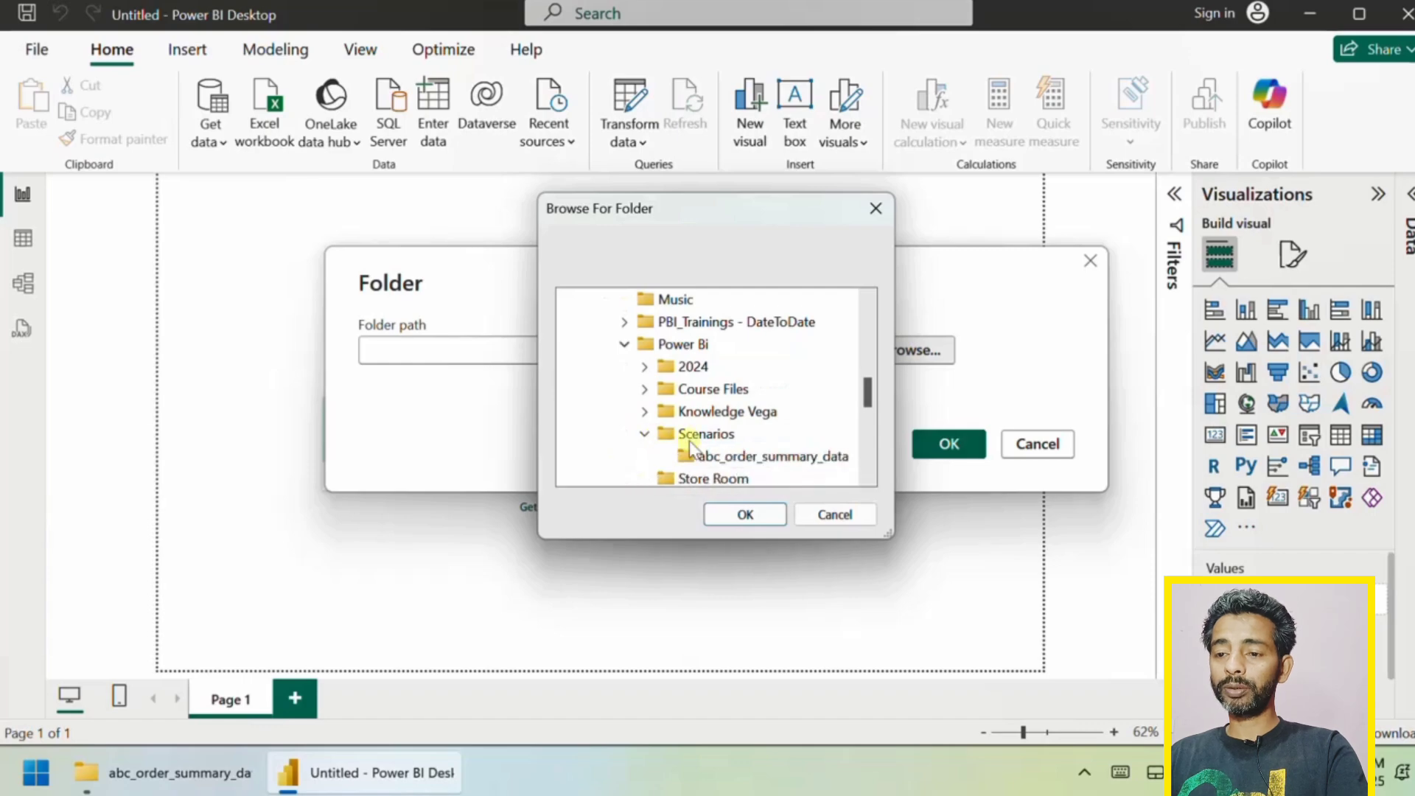
click(722, 459)
click(750, 516)
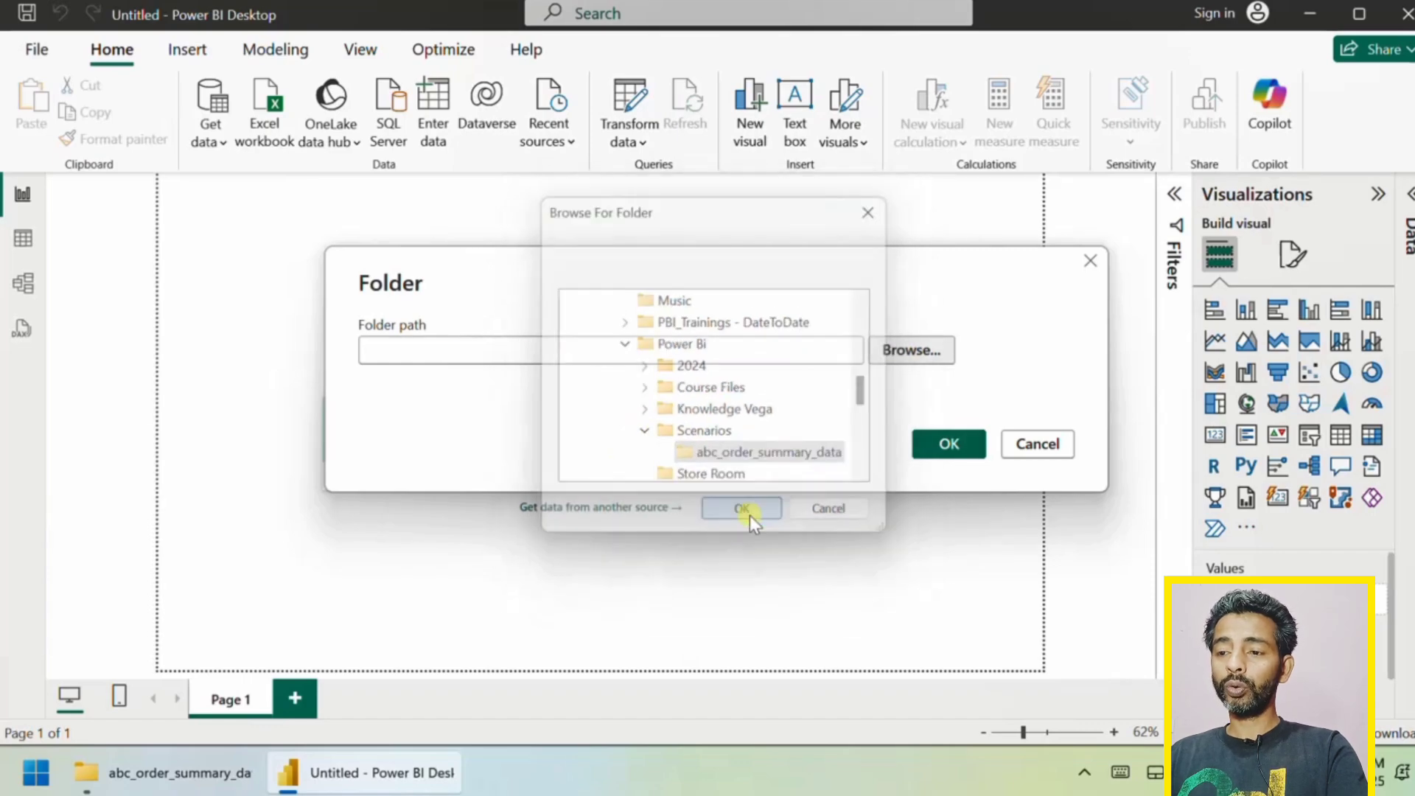
click(967, 445)
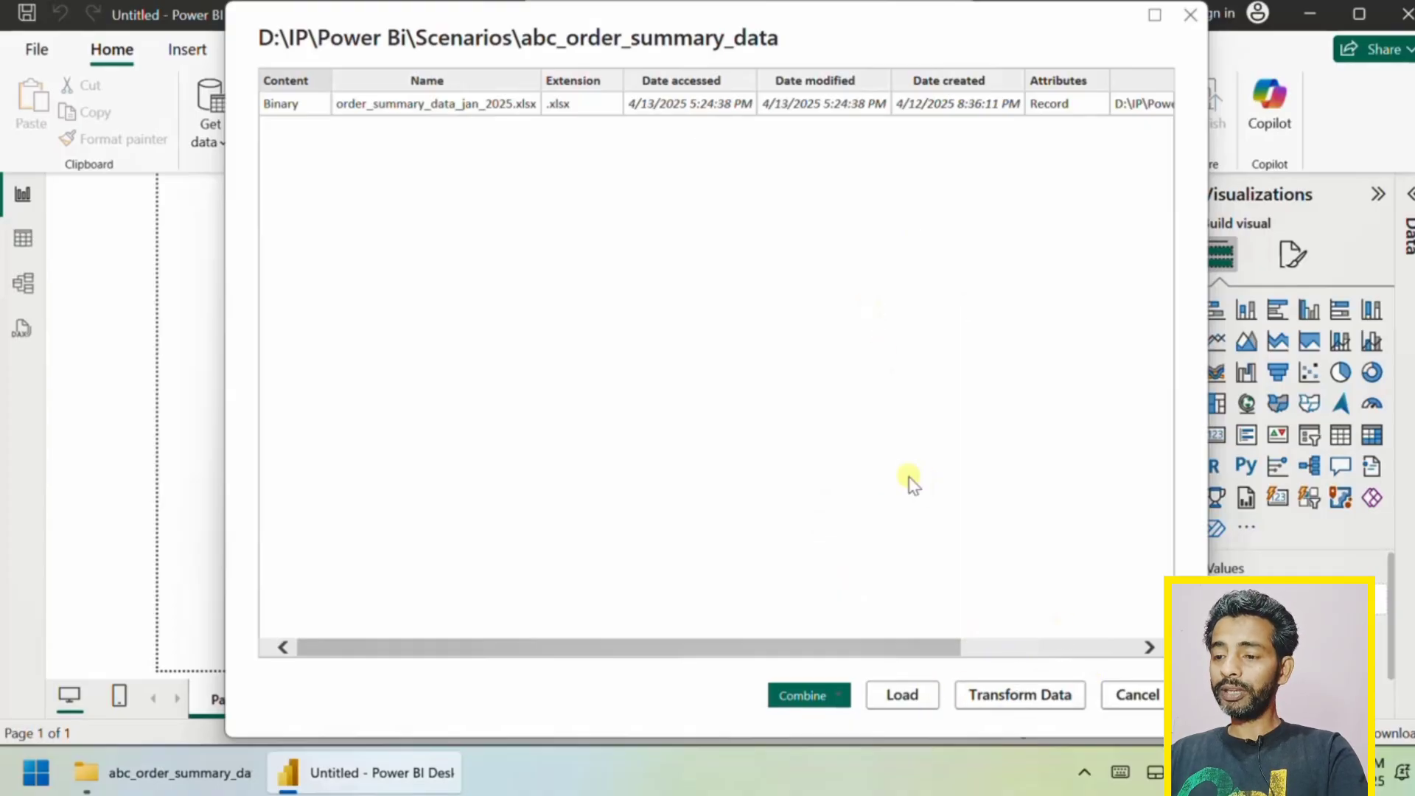
Open the folder's file list for transformation in Power Query Editor and turn off the Column quality display
click(996, 697)
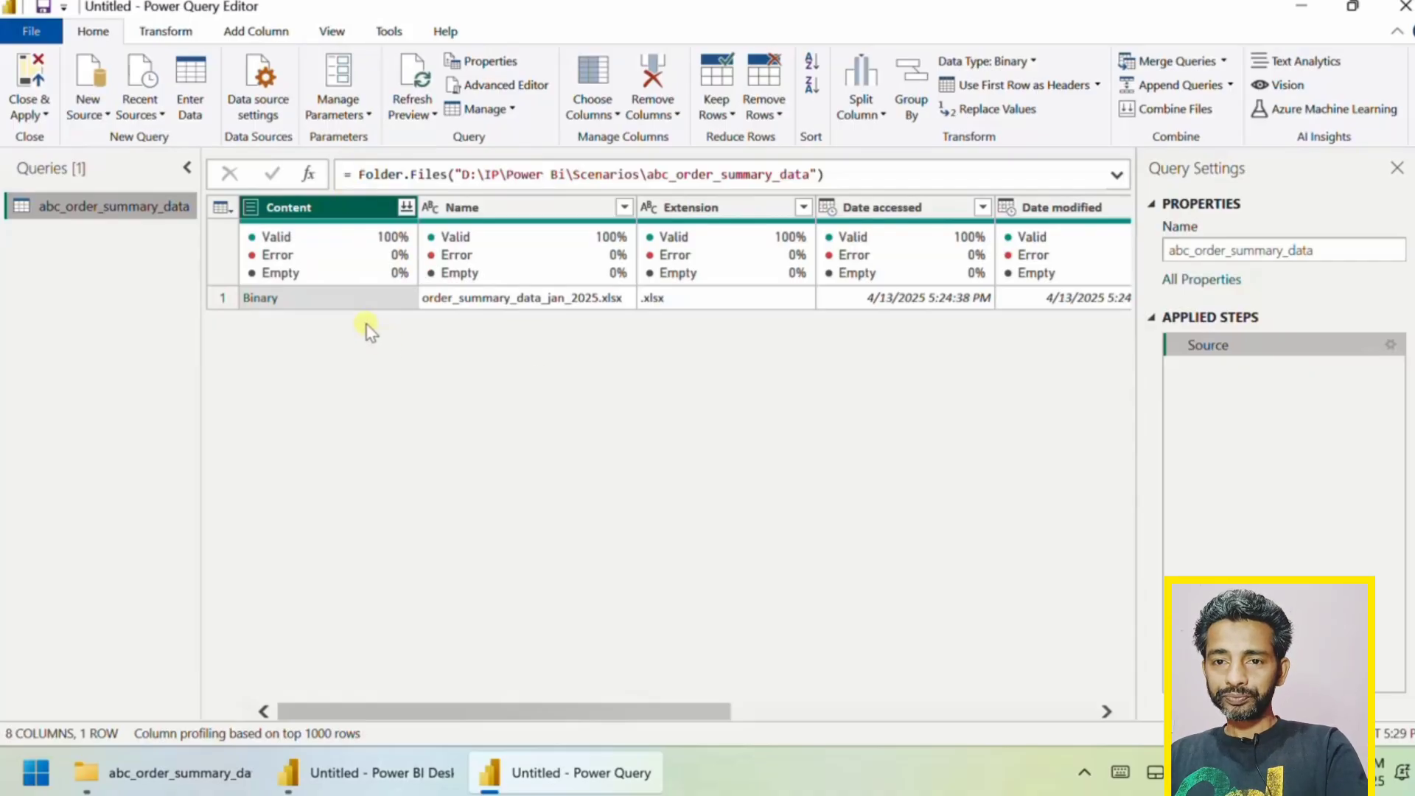
click(332, 31)
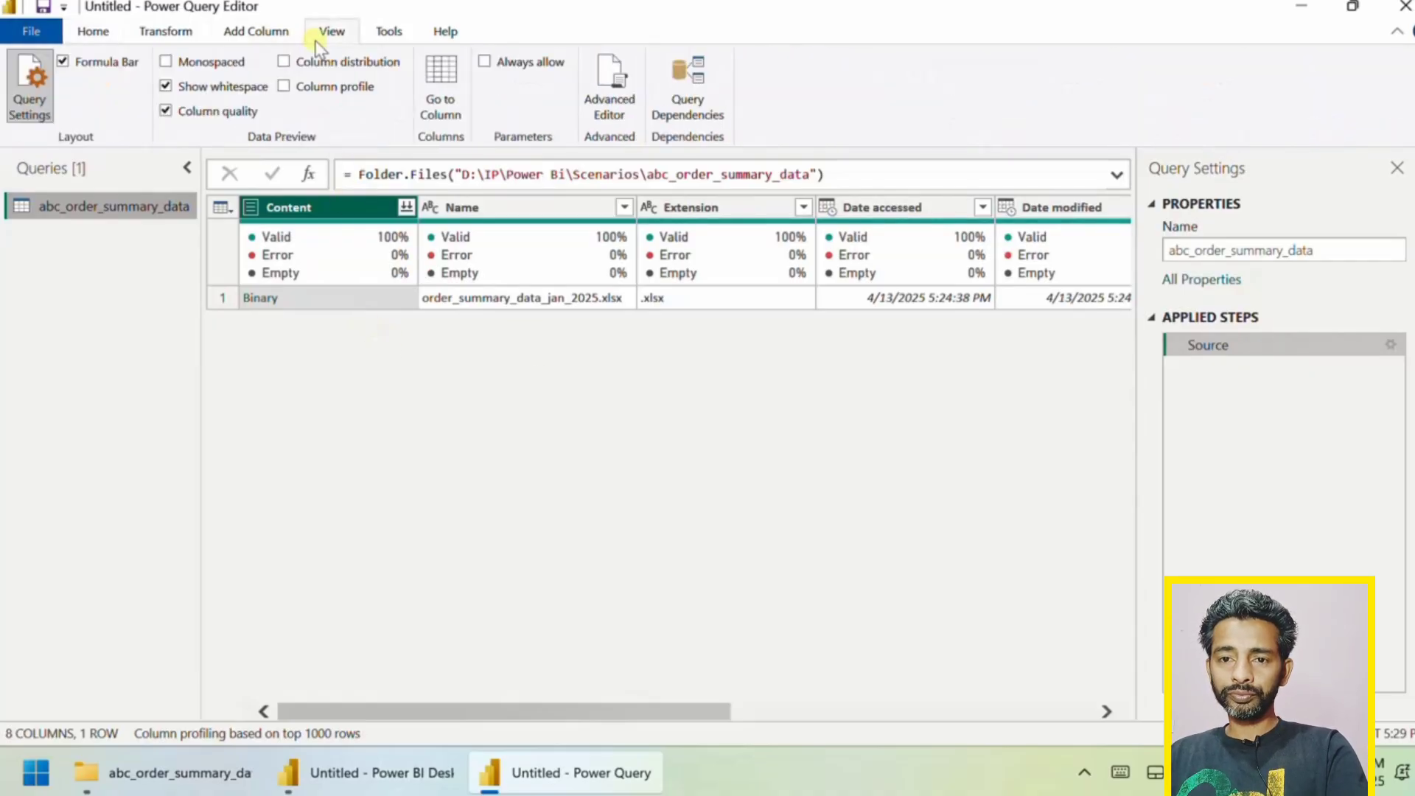
click(194, 115)
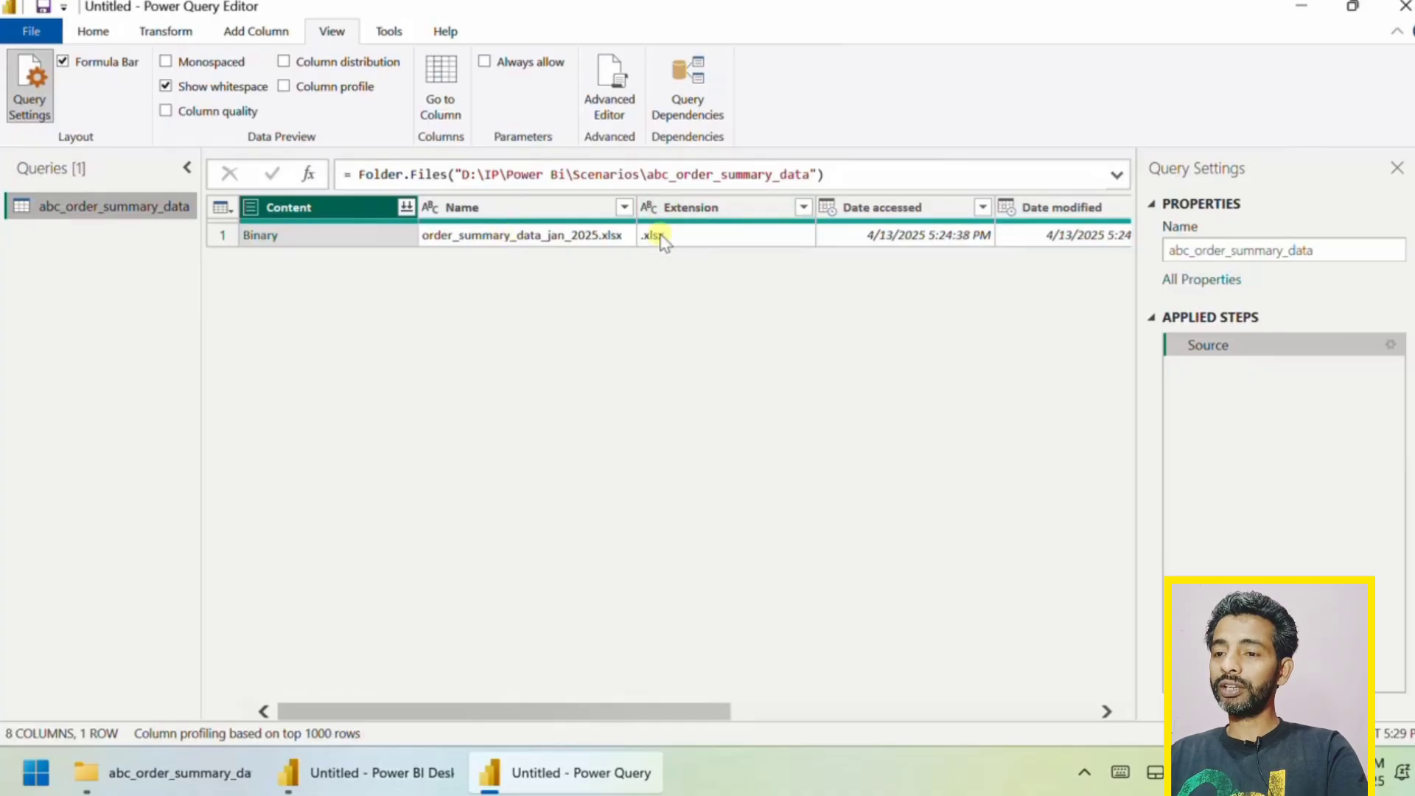
Review the file list's extension, date, Attributes and Folder Path columns
scroll(661, 240, right, 3)
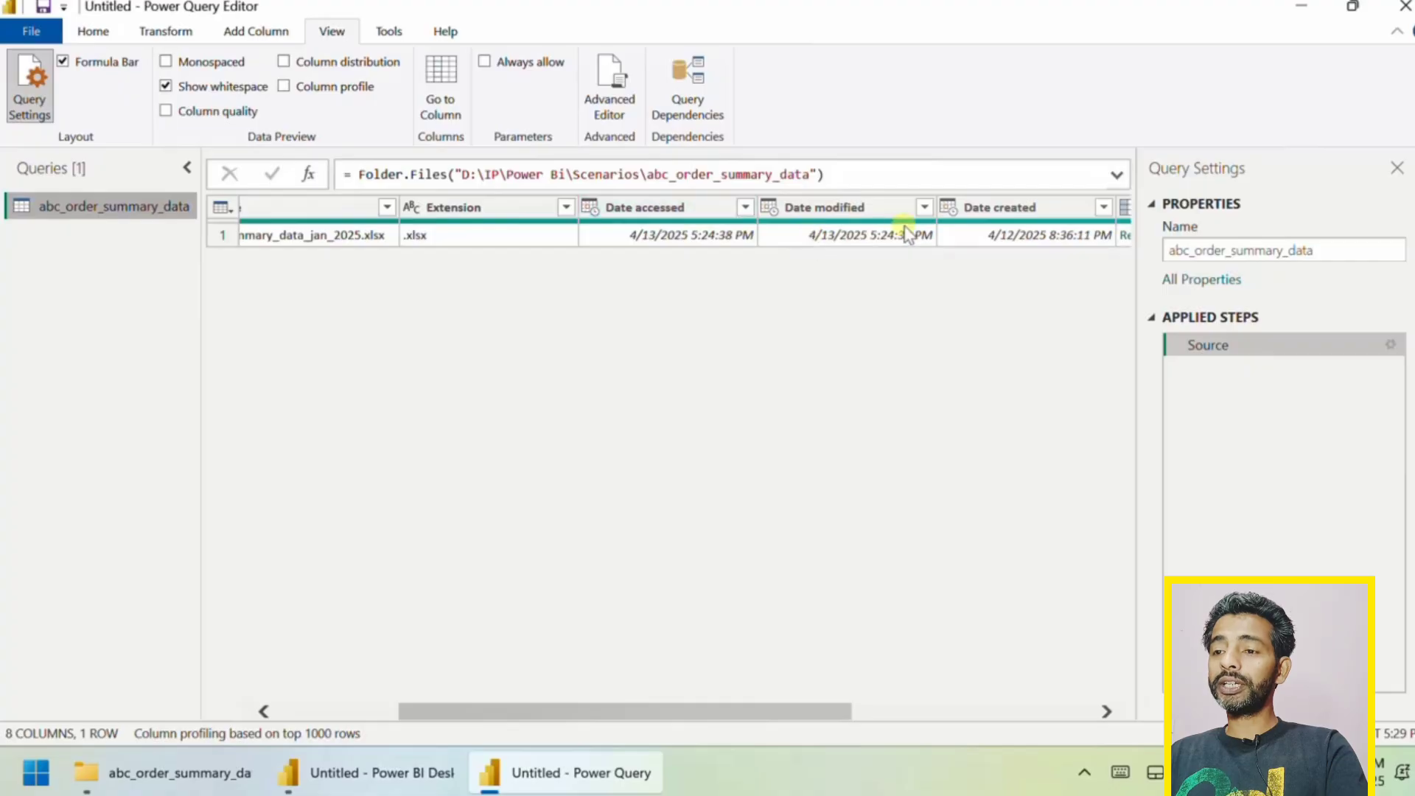
scroll(1021, 234, right, 5)
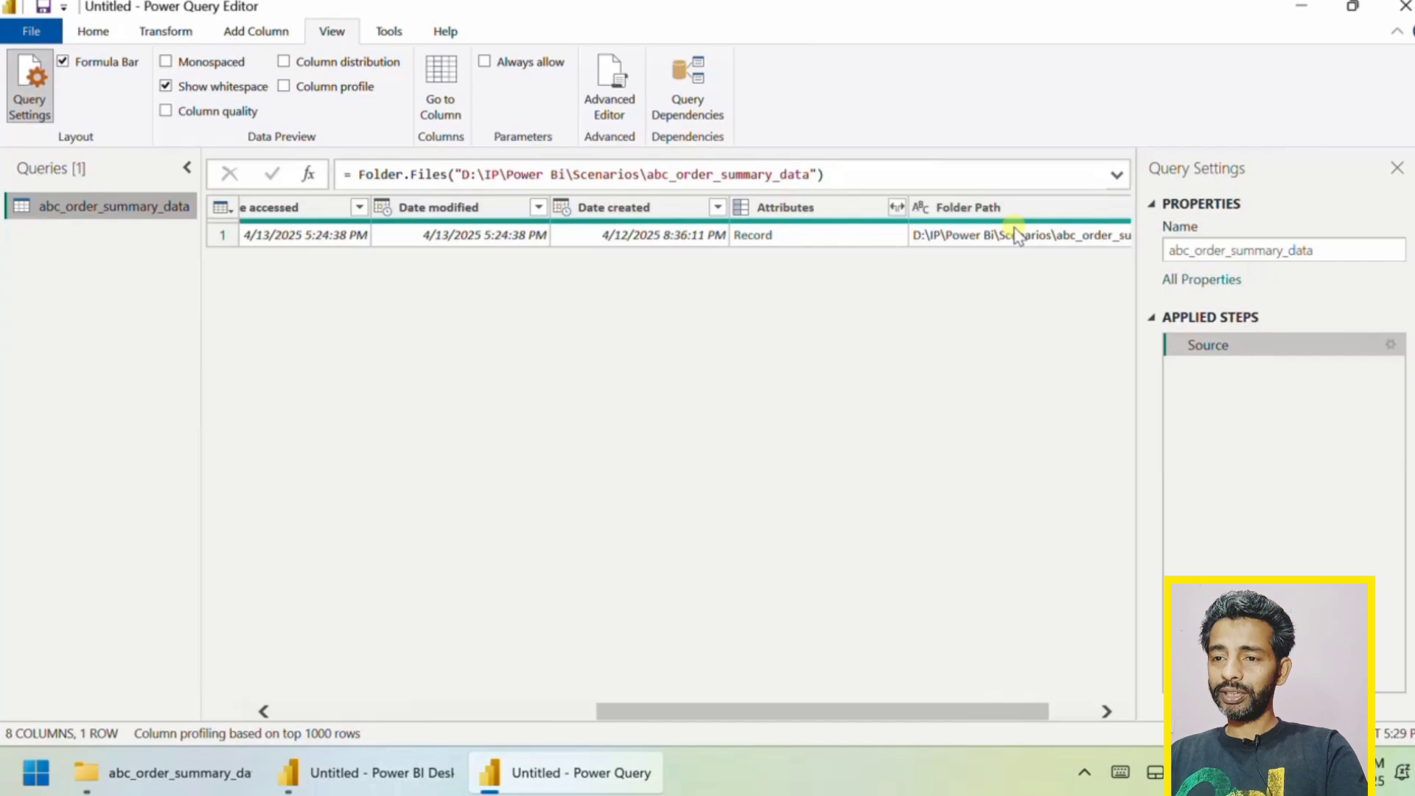
scroll(1017, 235, left, 2)
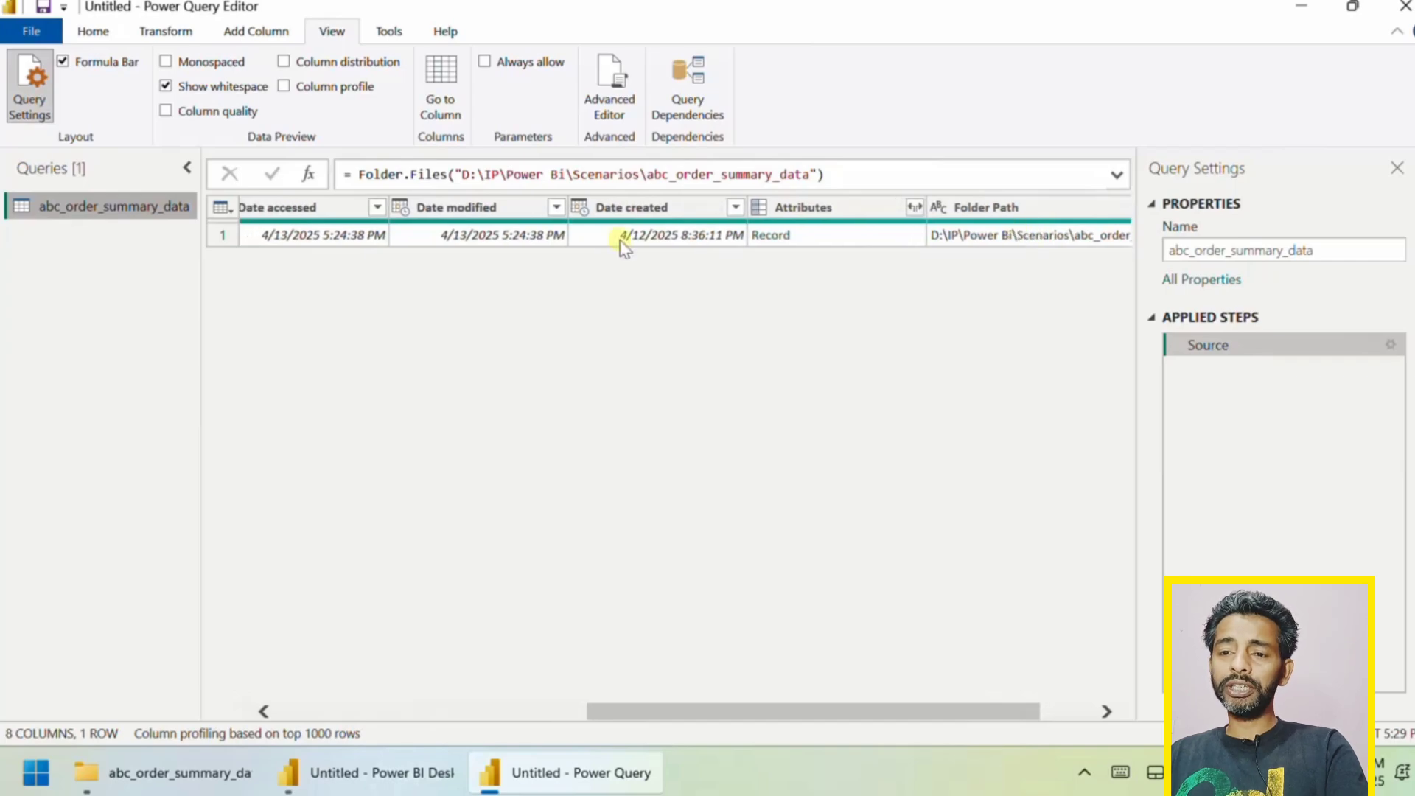
click(490, 214)
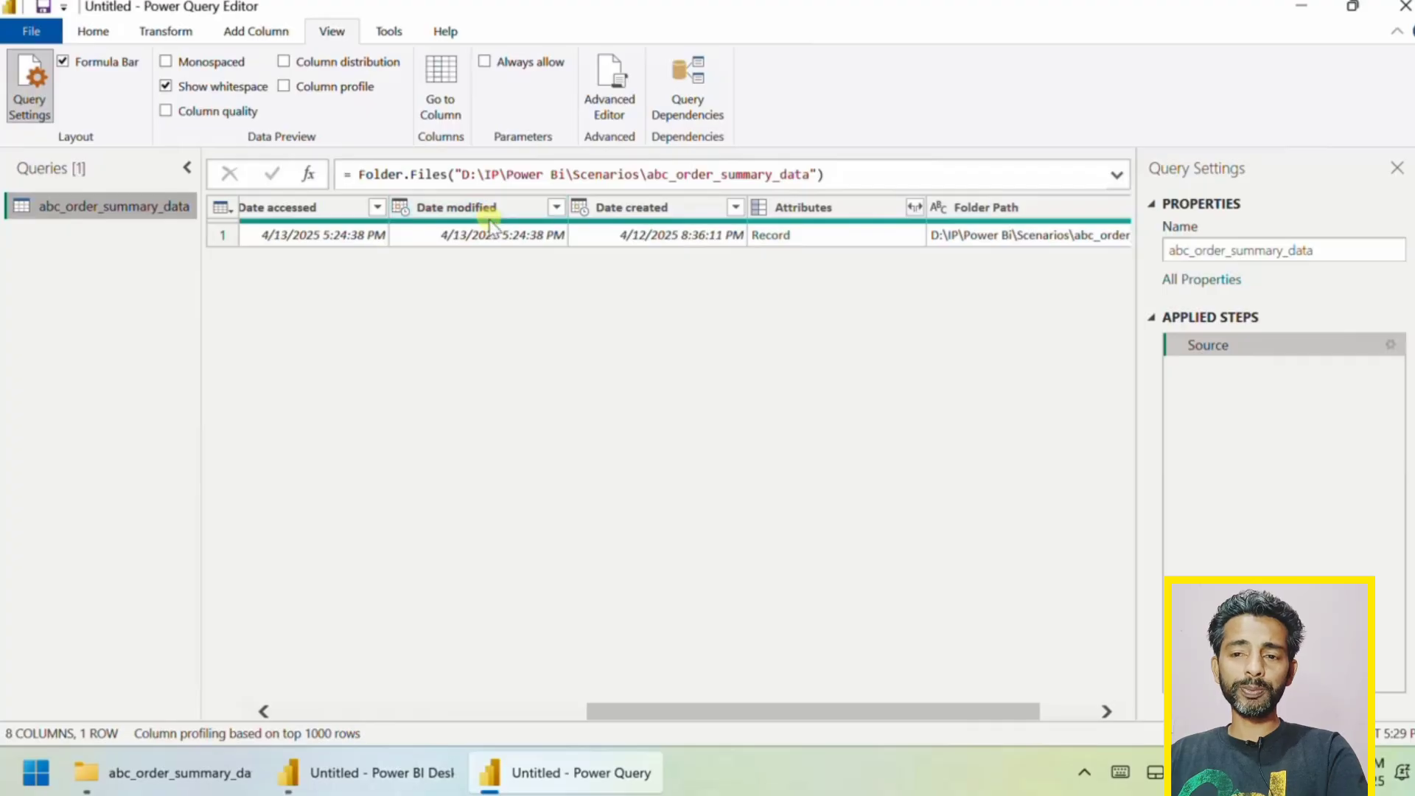
mouse_move(492, 223)
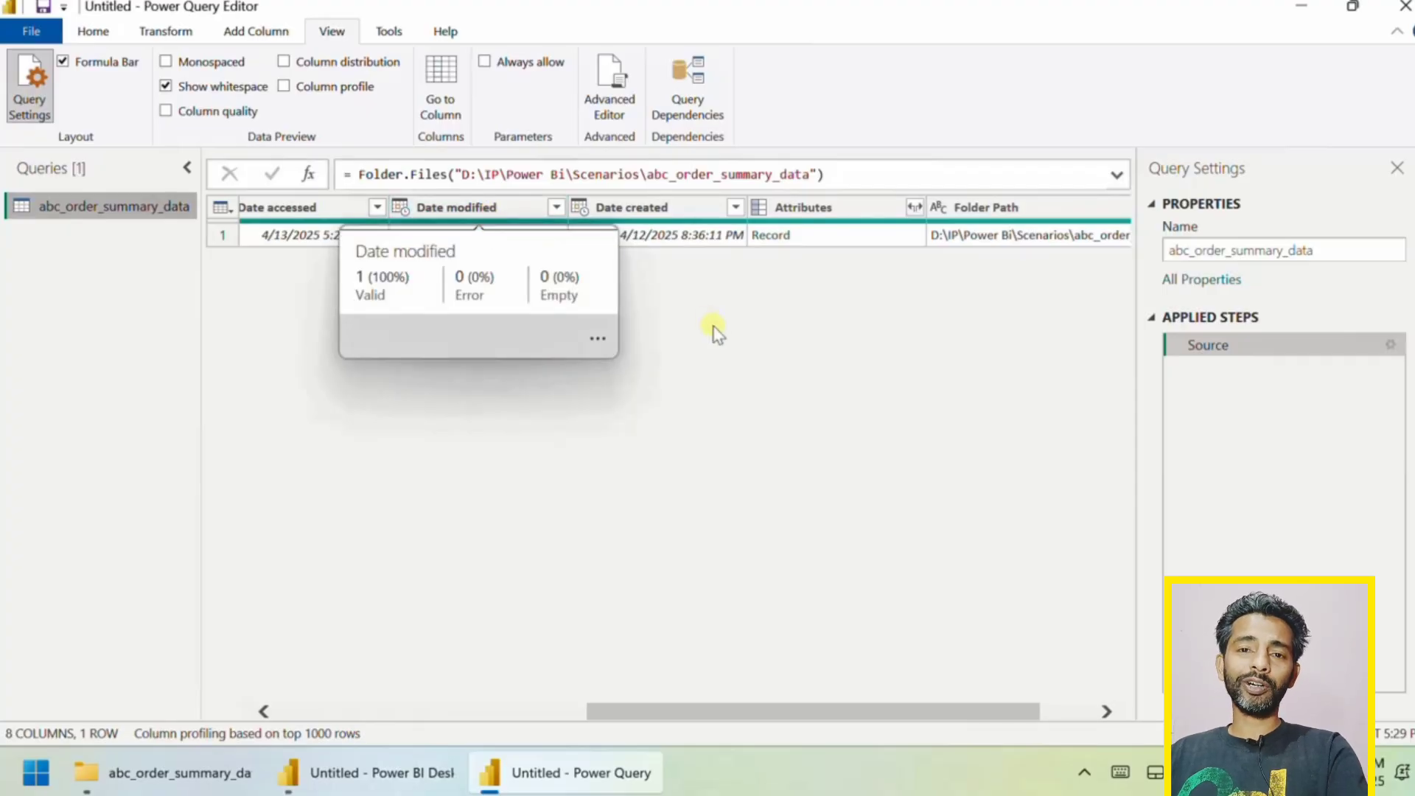
scroll(561, 318, left, 5)
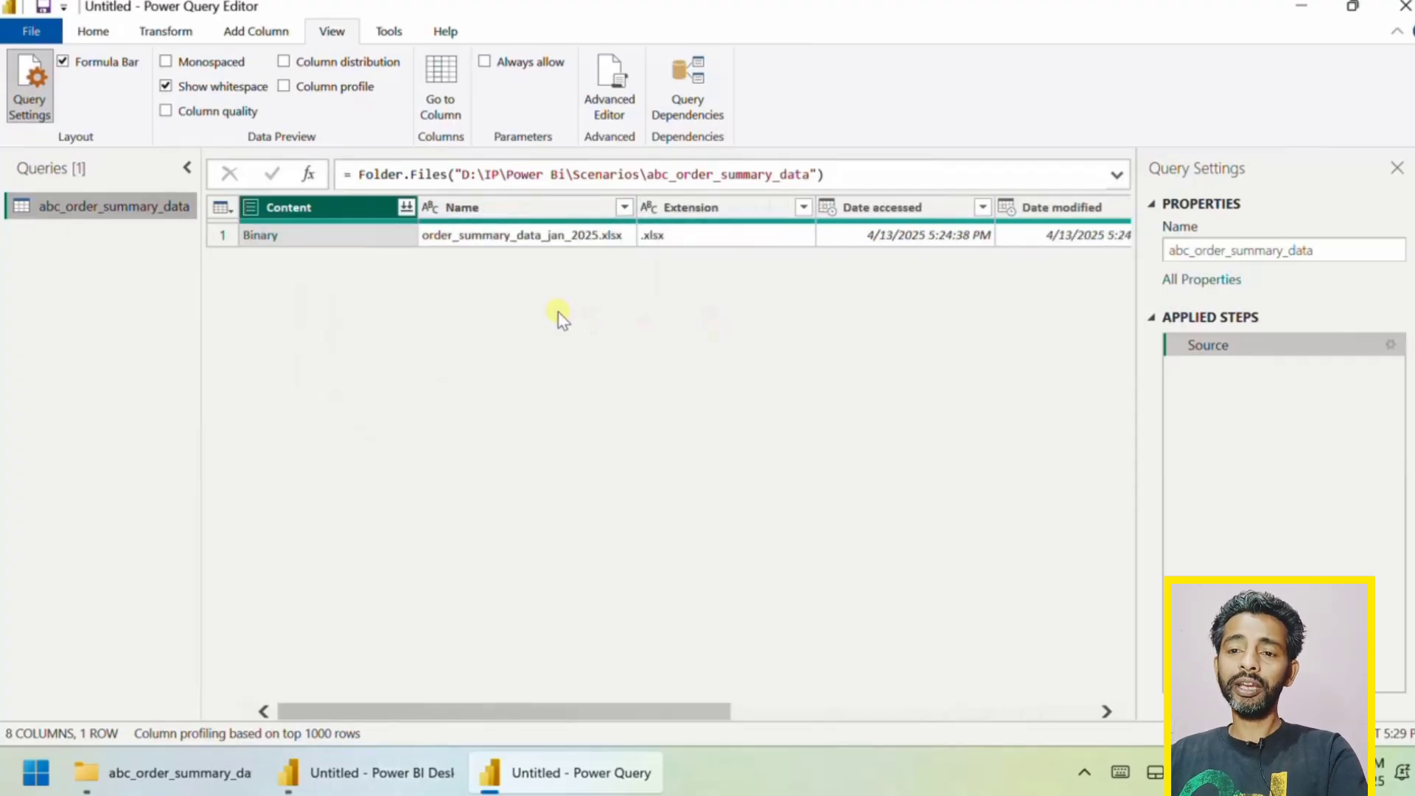
Combine the files from the Content column, extracting the whole Parameter1 folder of sheets, and return to Power Query Editor
click(406, 207)
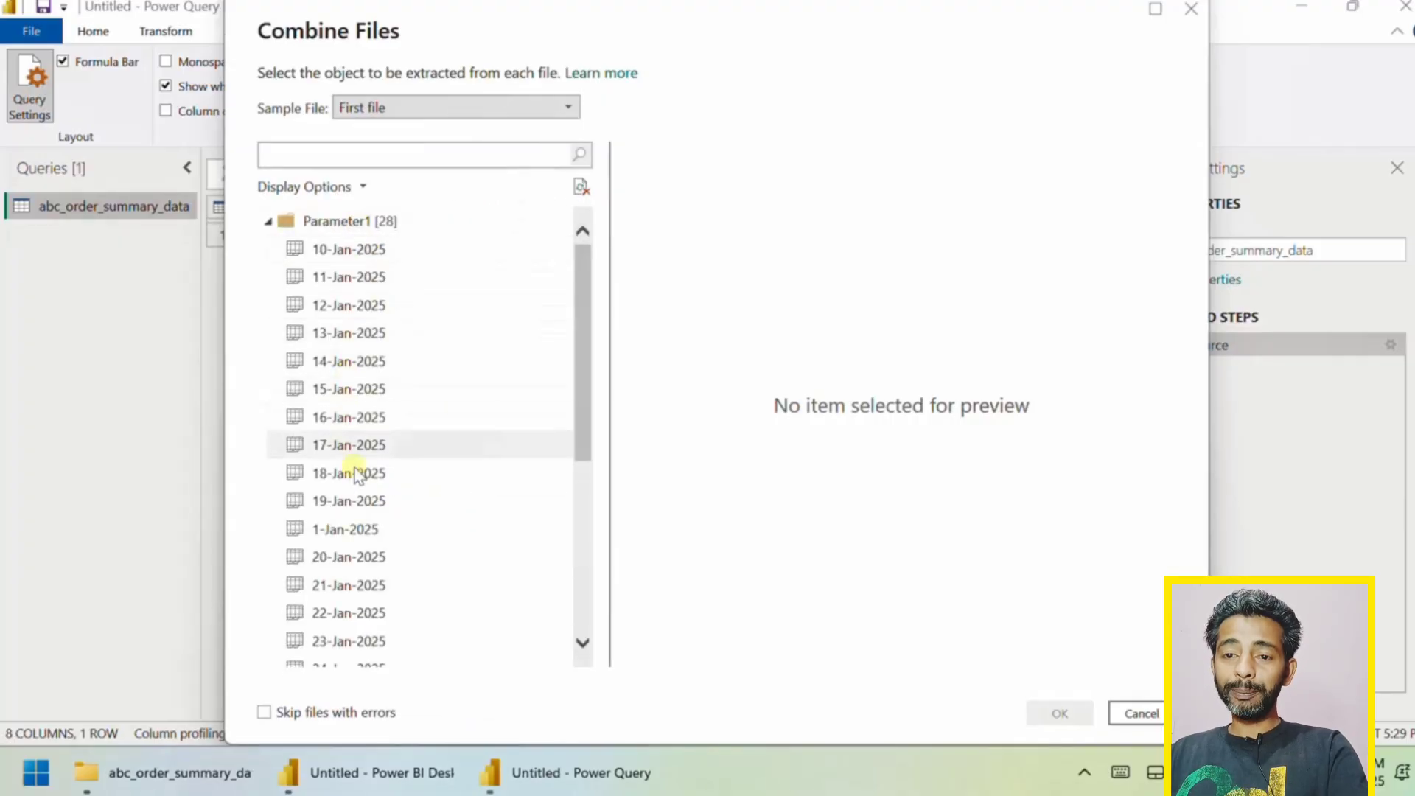
scroll(357, 476, down, 2)
scroll(350, 472, up, 2)
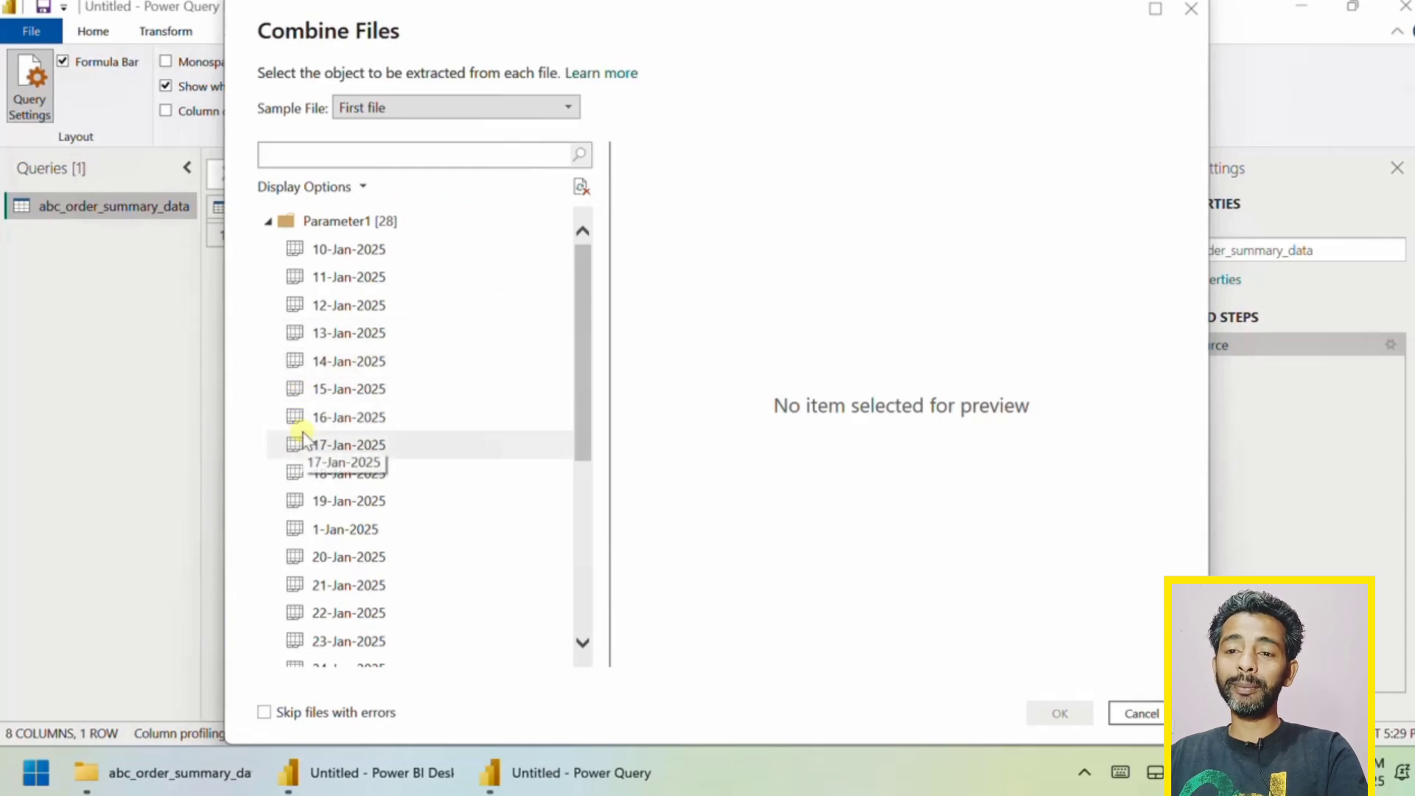
click(348, 223)
click(1046, 715)
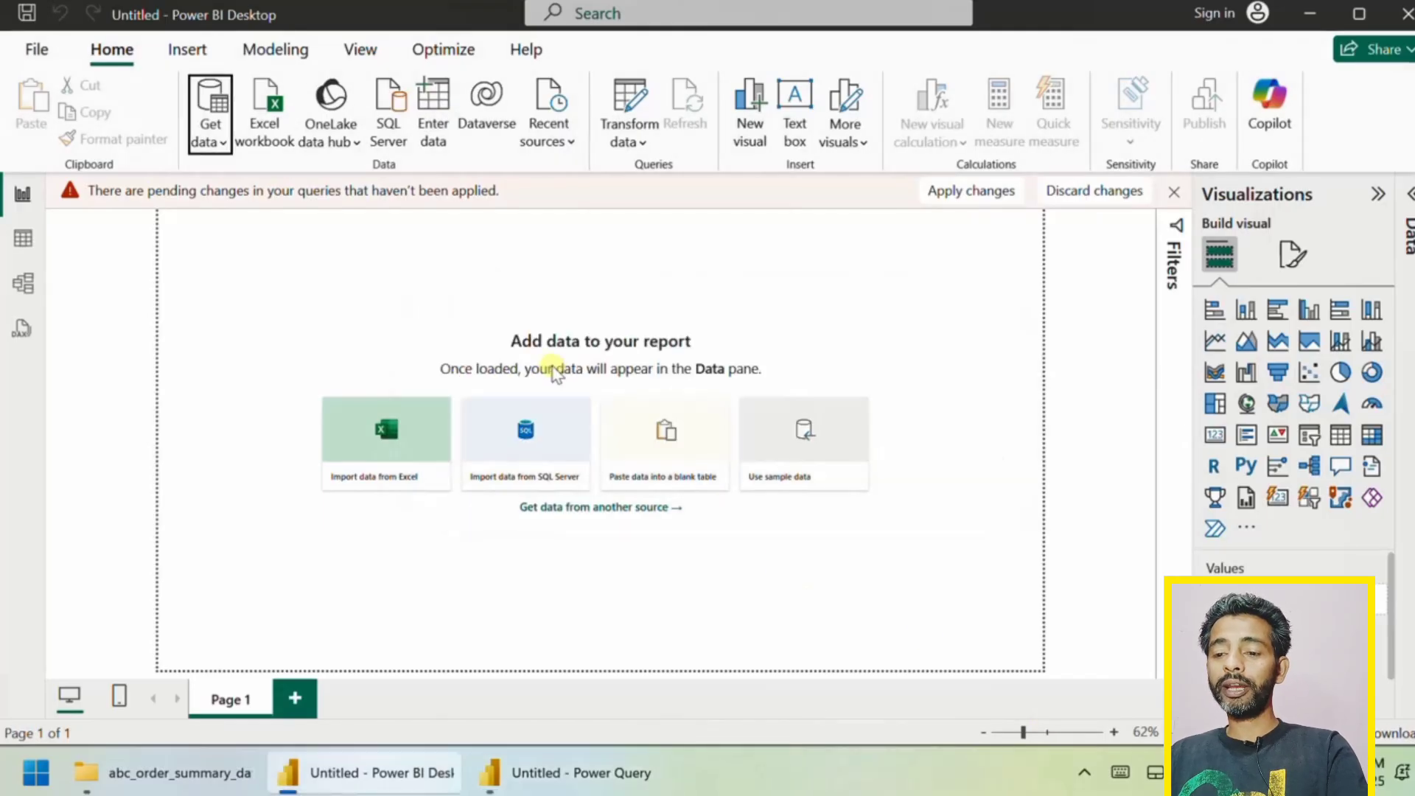
click(545, 774)
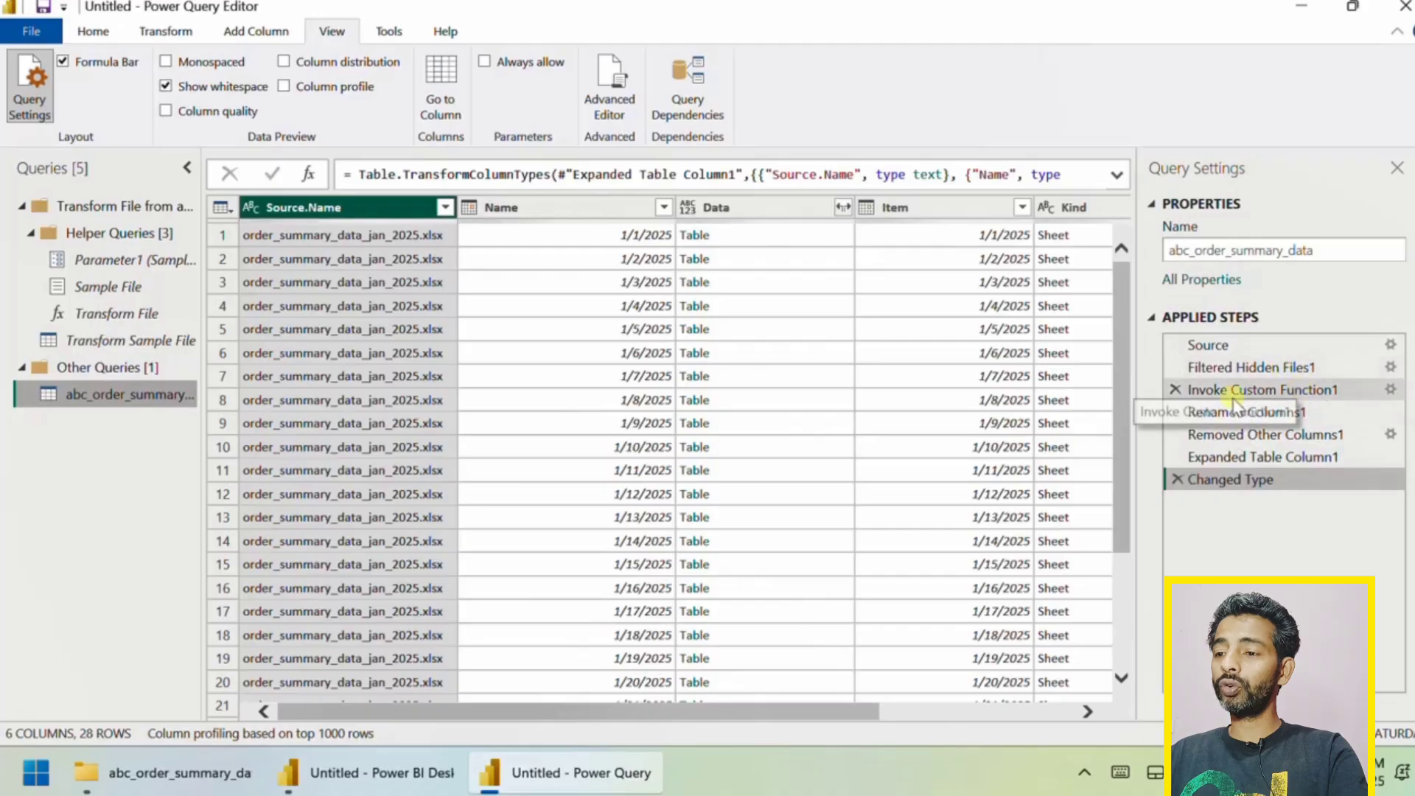
Inspect the Renamed Columns1, Removed Other Columns1 and Changed Type steps and look through the combined sheet list
click(1262, 413)
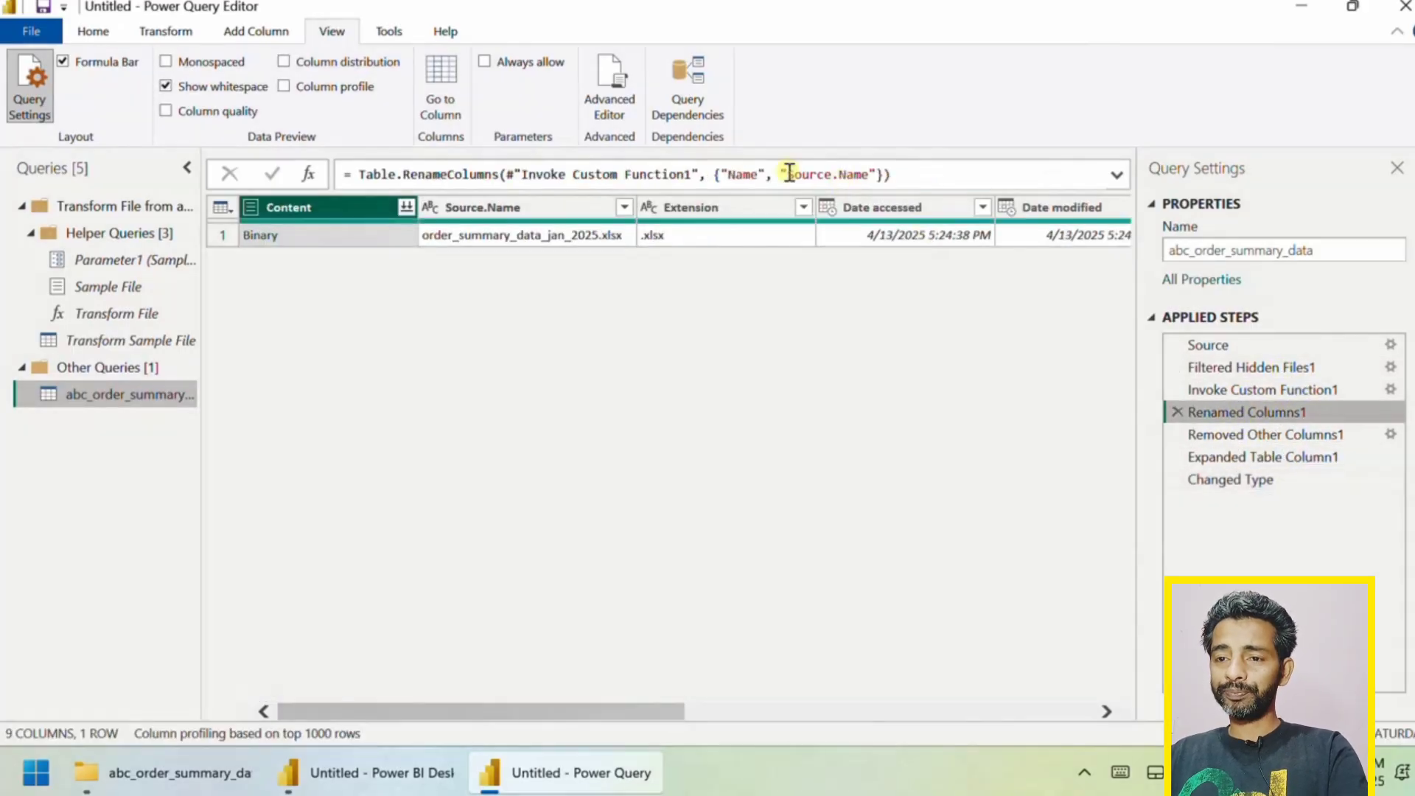
click(1225, 435)
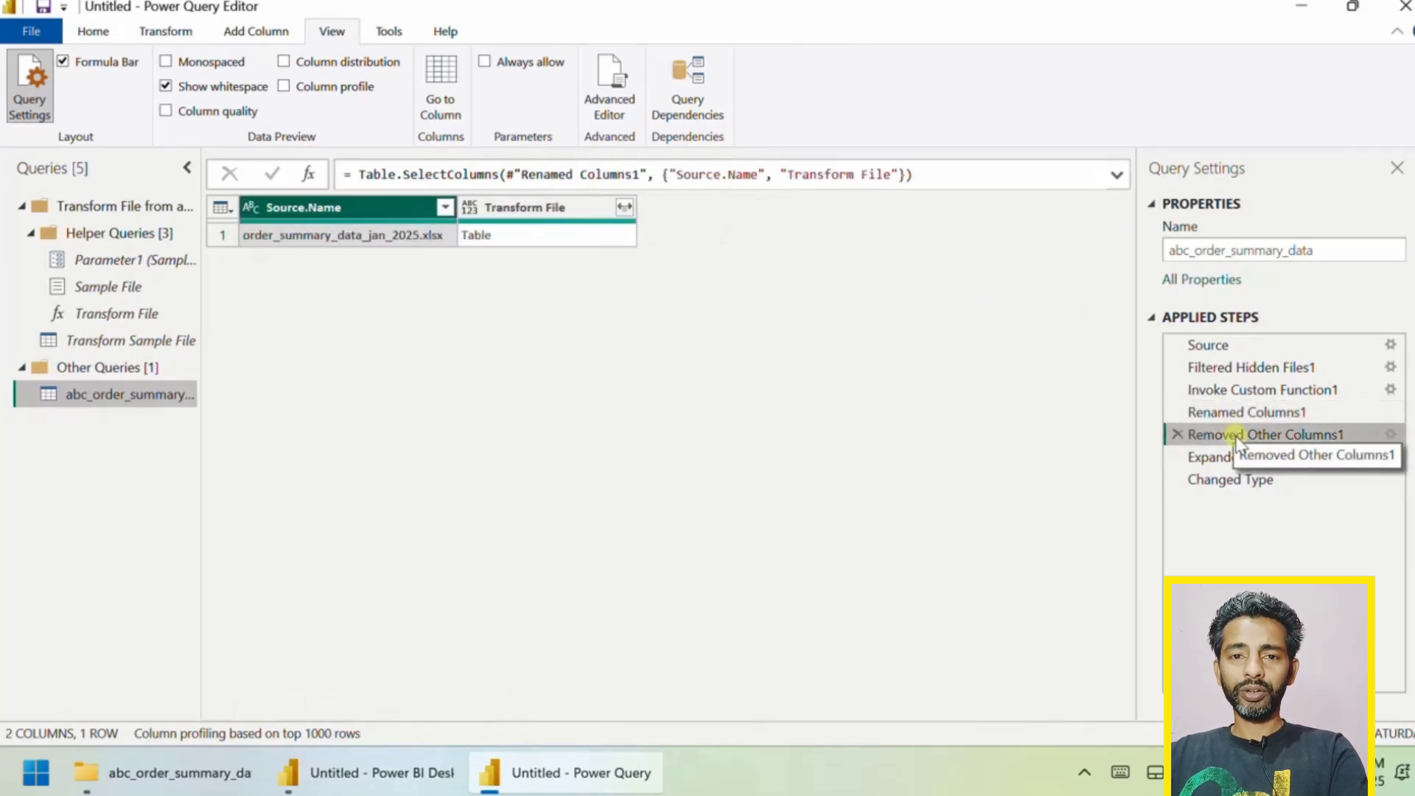
click(1210, 487)
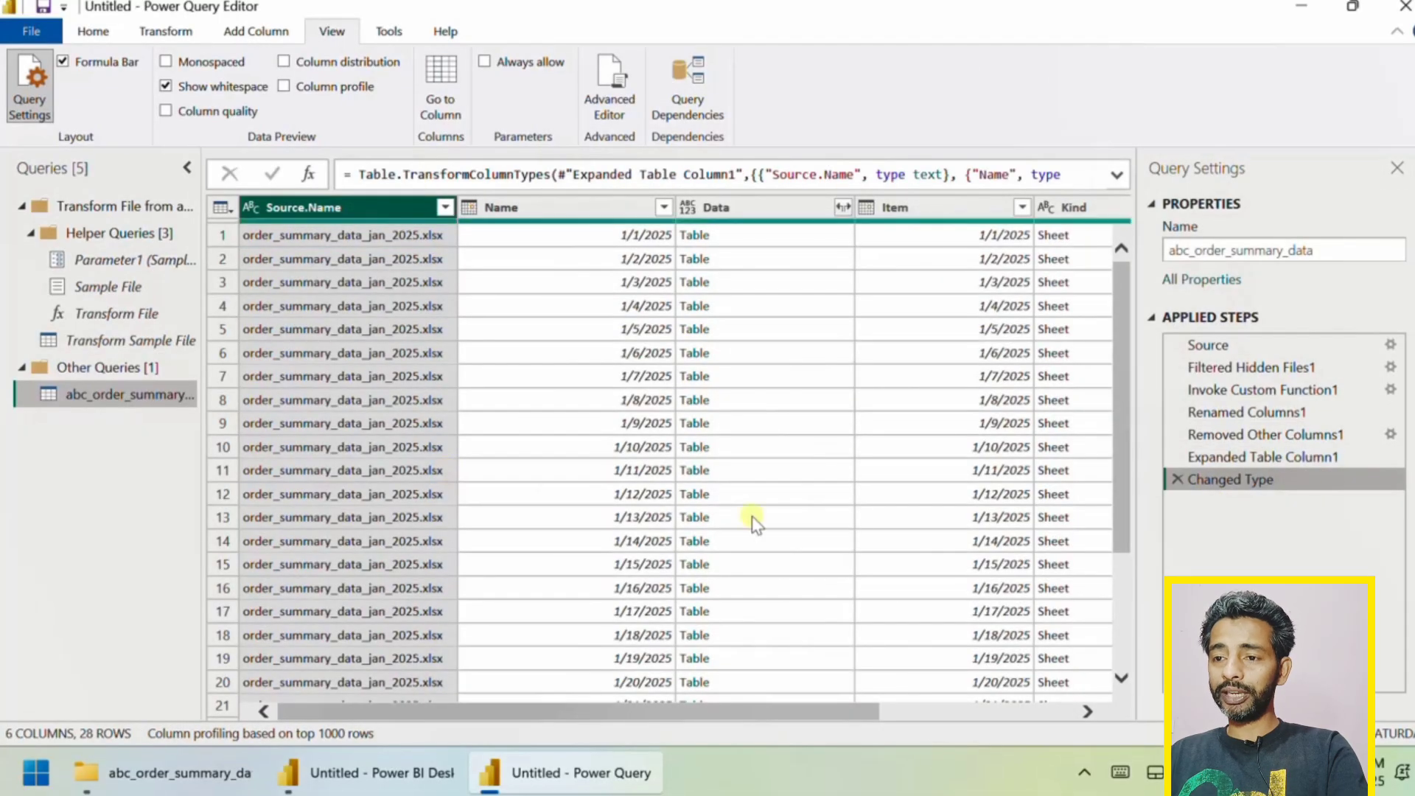
scroll(752, 516, right, 5)
scroll(752, 516, left, 5)
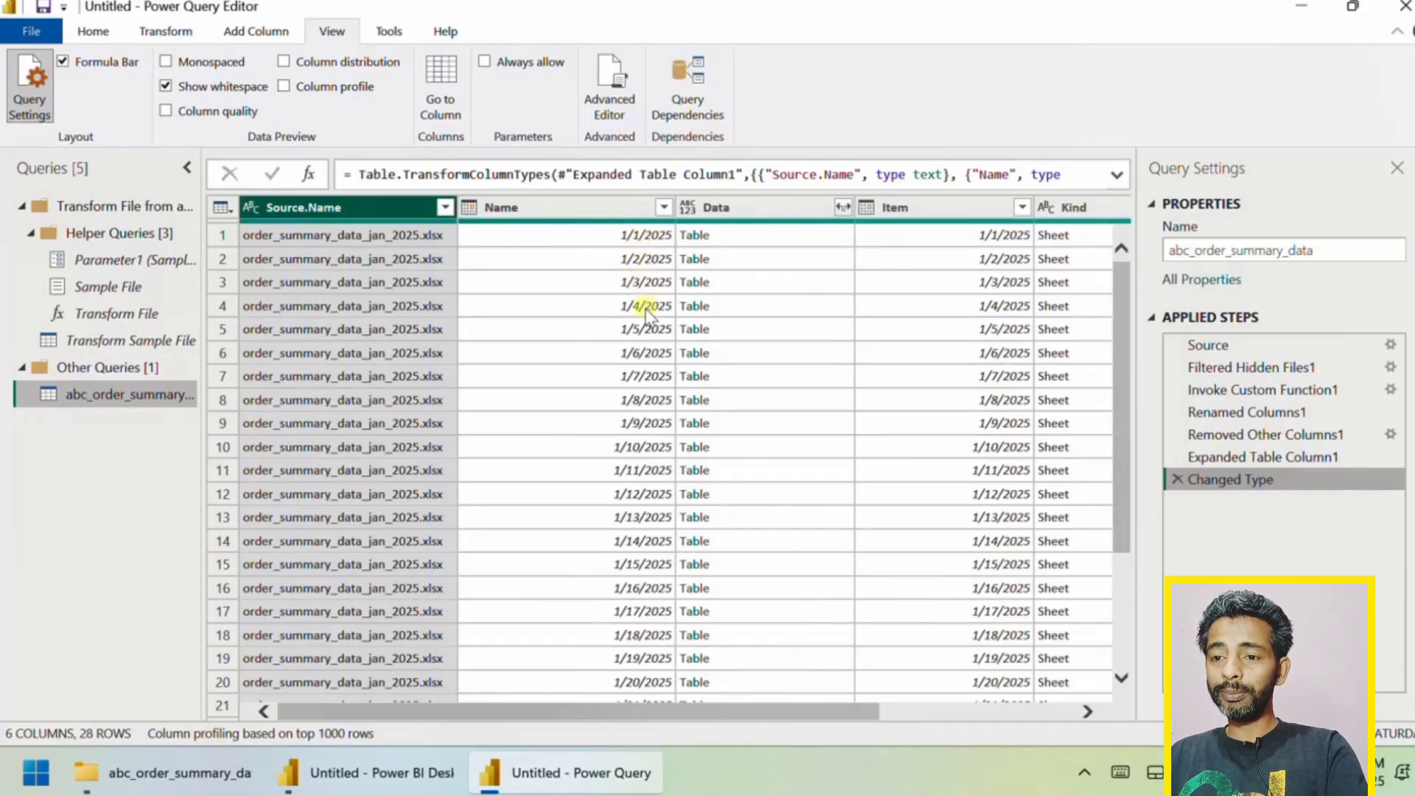
scroll(642, 496, down, 3)
scroll(641, 496, up, 3)
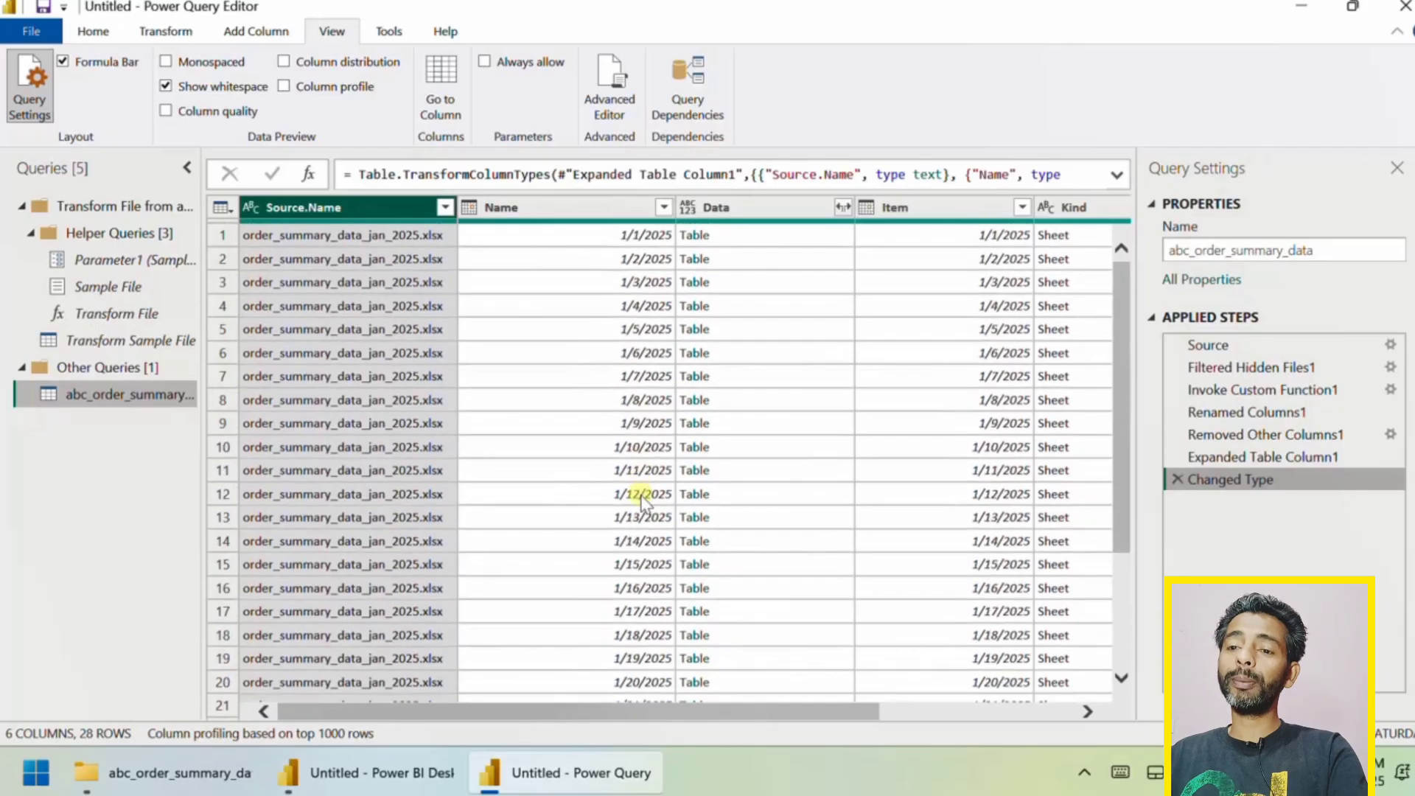
Open the order_summary_data_jan_2025 workbook from the folder and review the column headers and times on the 1-Jan-2025 sheet
click(162, 772)
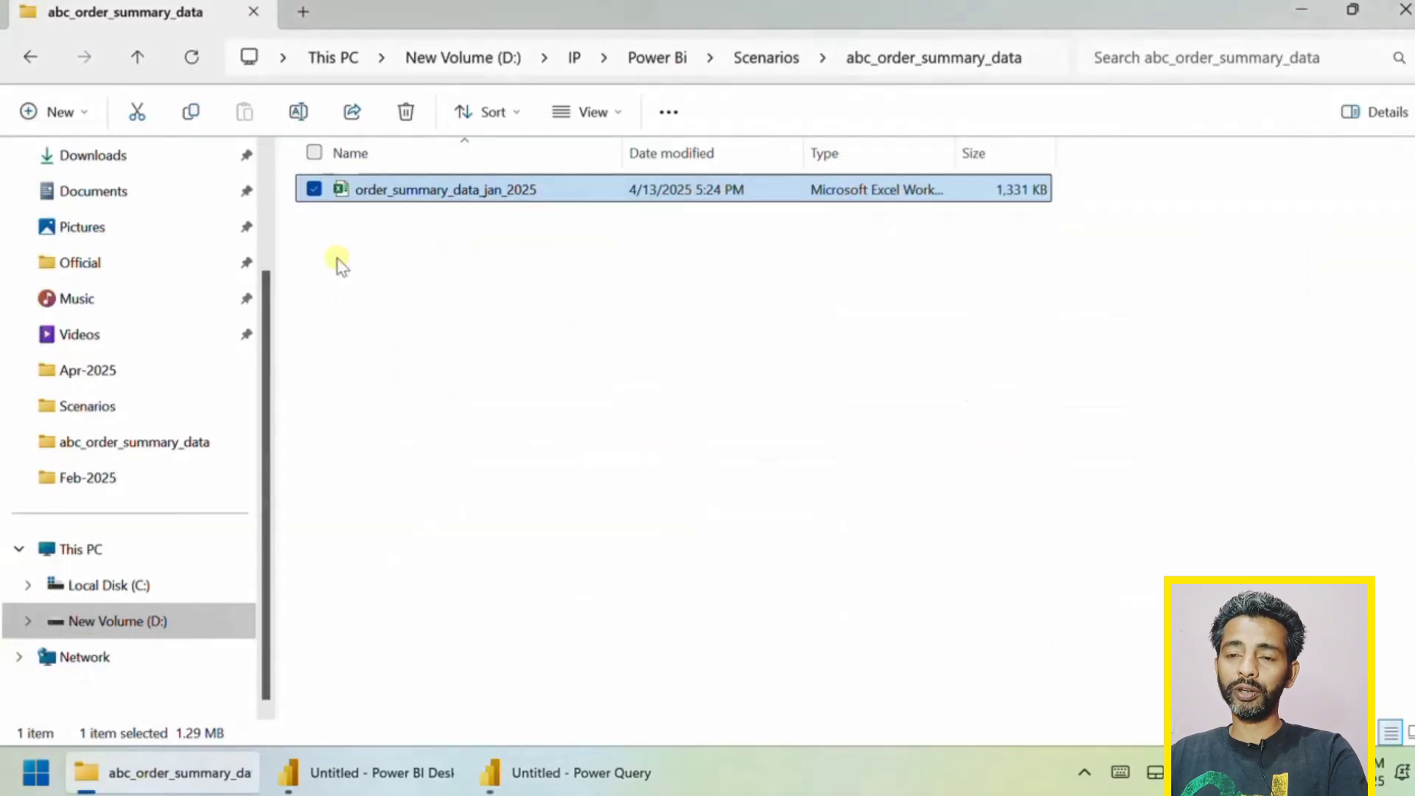
double_click(346, 192)
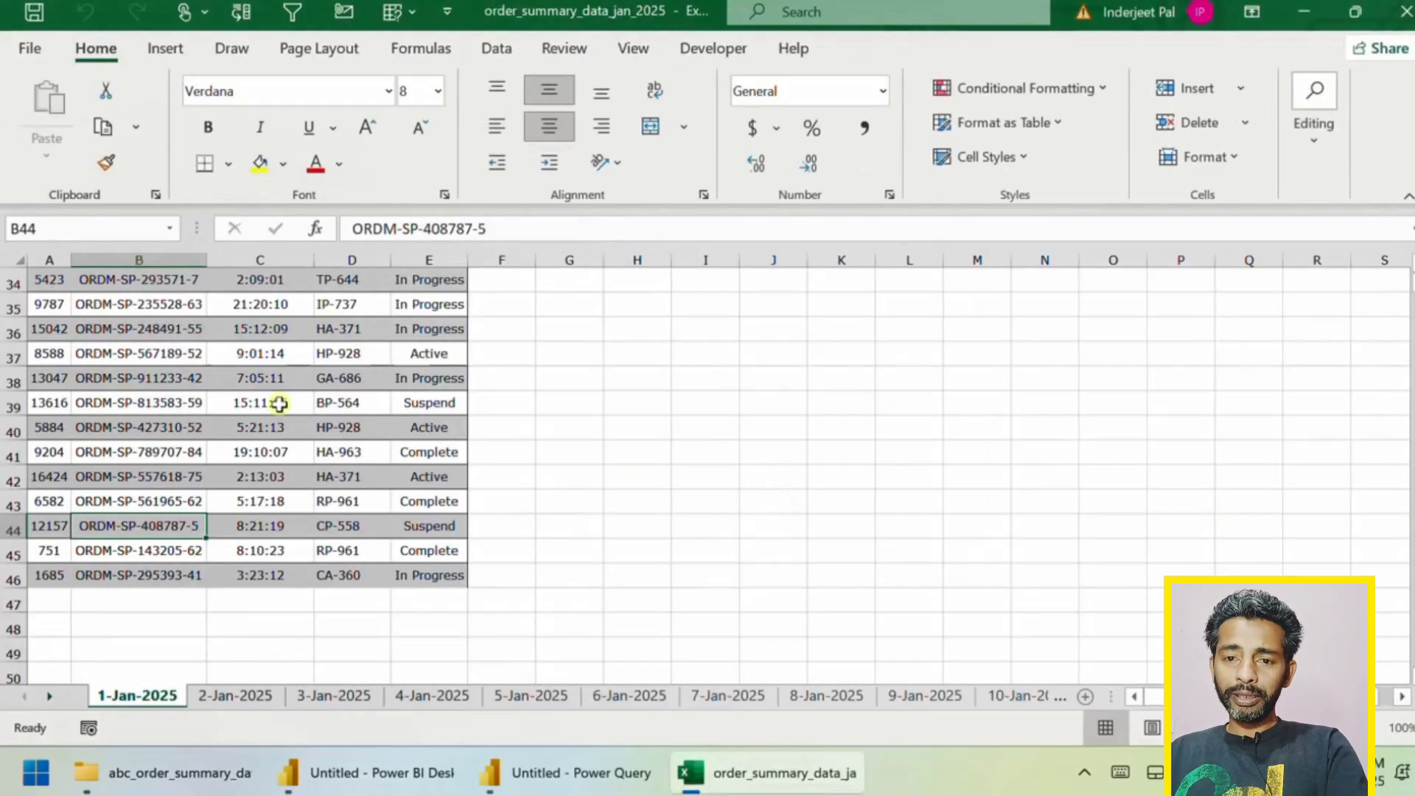
key(ctrl+Up)
click(55, 279)
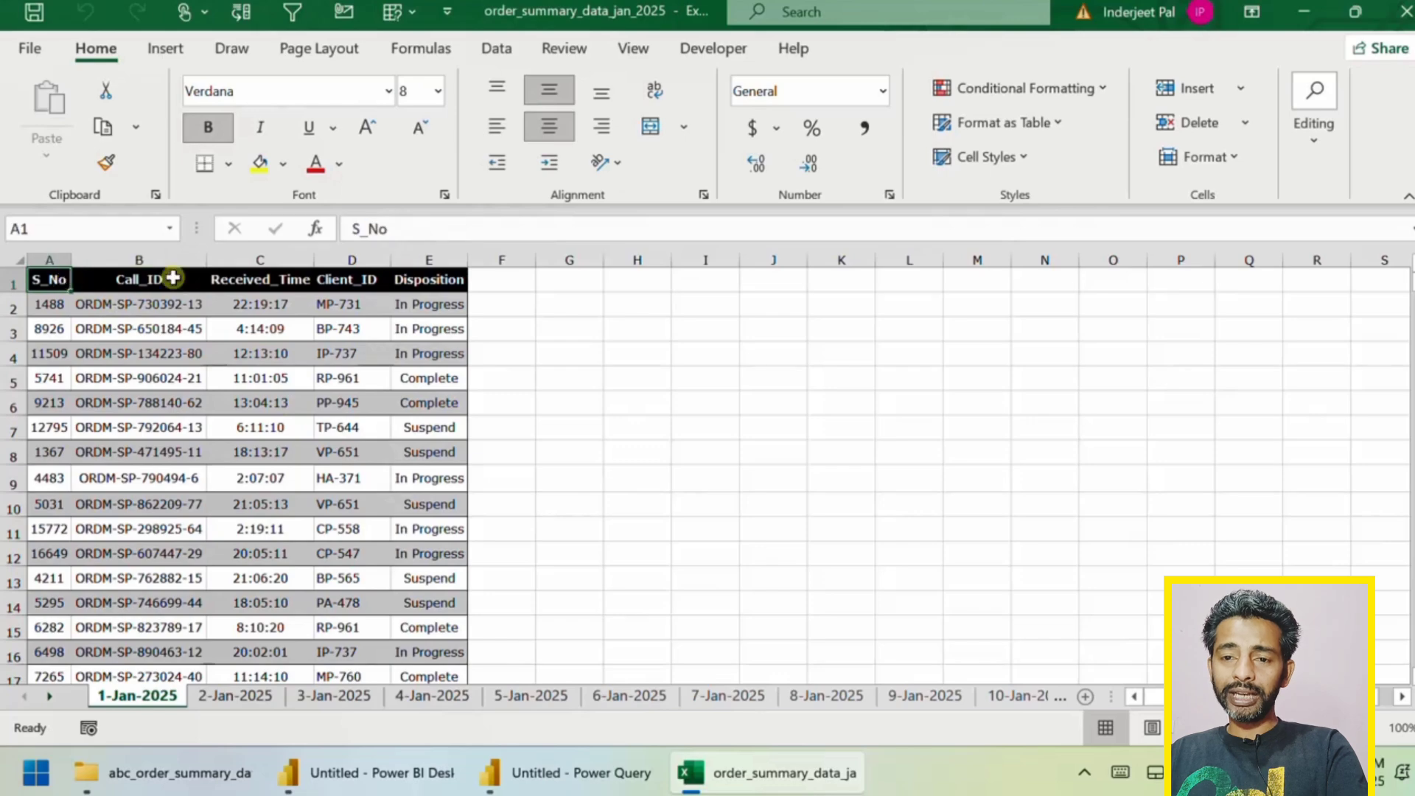
click(172, 278)
click(286, 278)
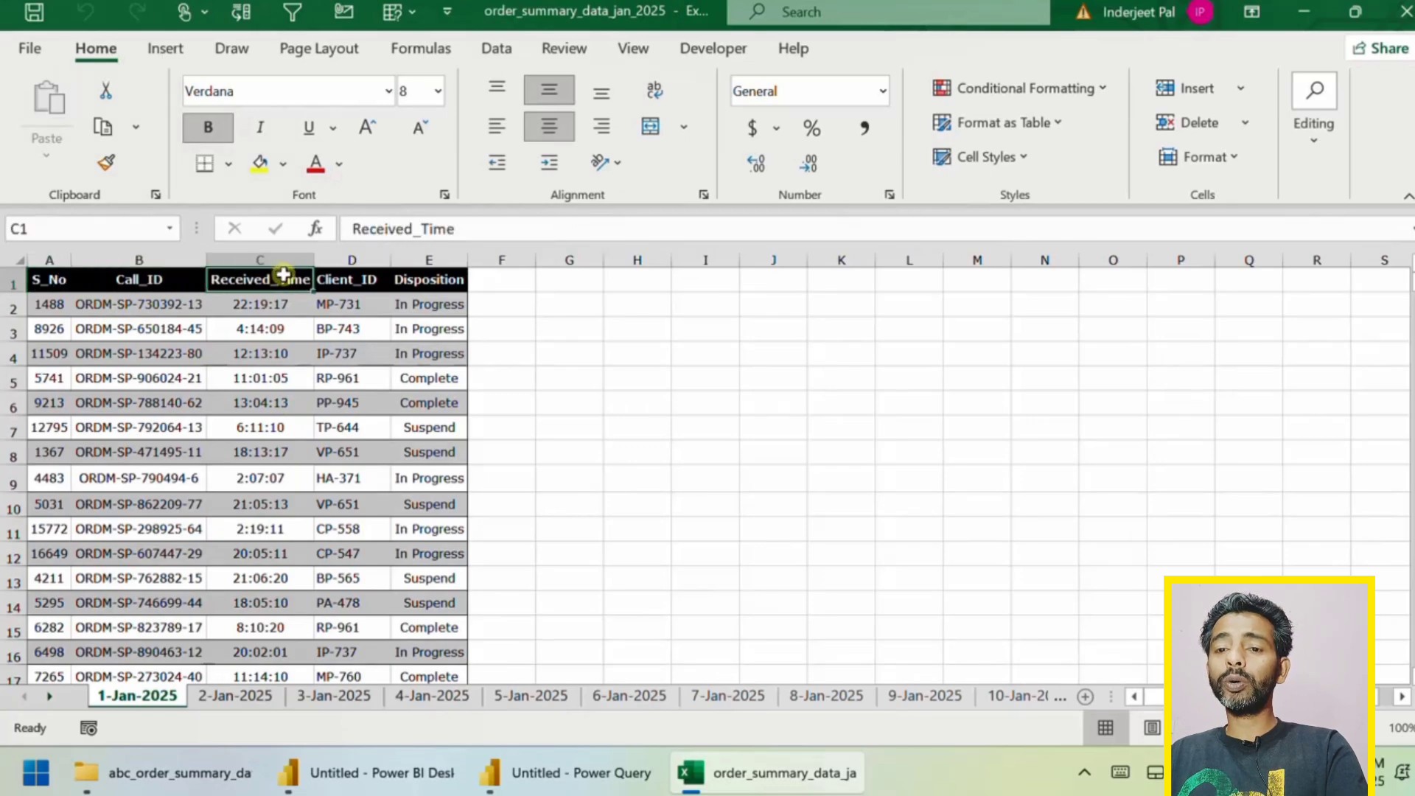
click(286, 335)
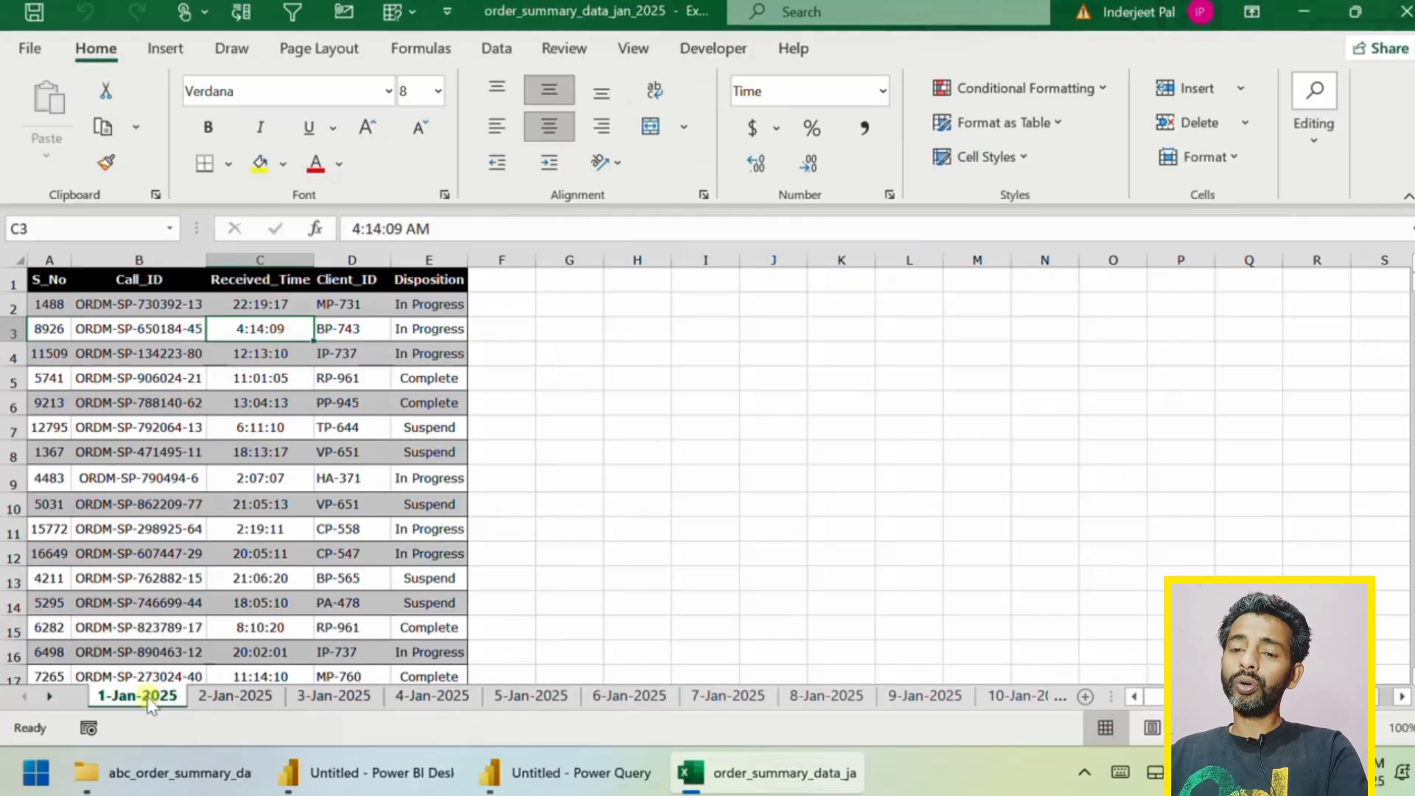
click(110, 379)
Check the 2-Jan-2025 sheet's rows, close the workbook and return to Power Query Editor
click(214, 704)
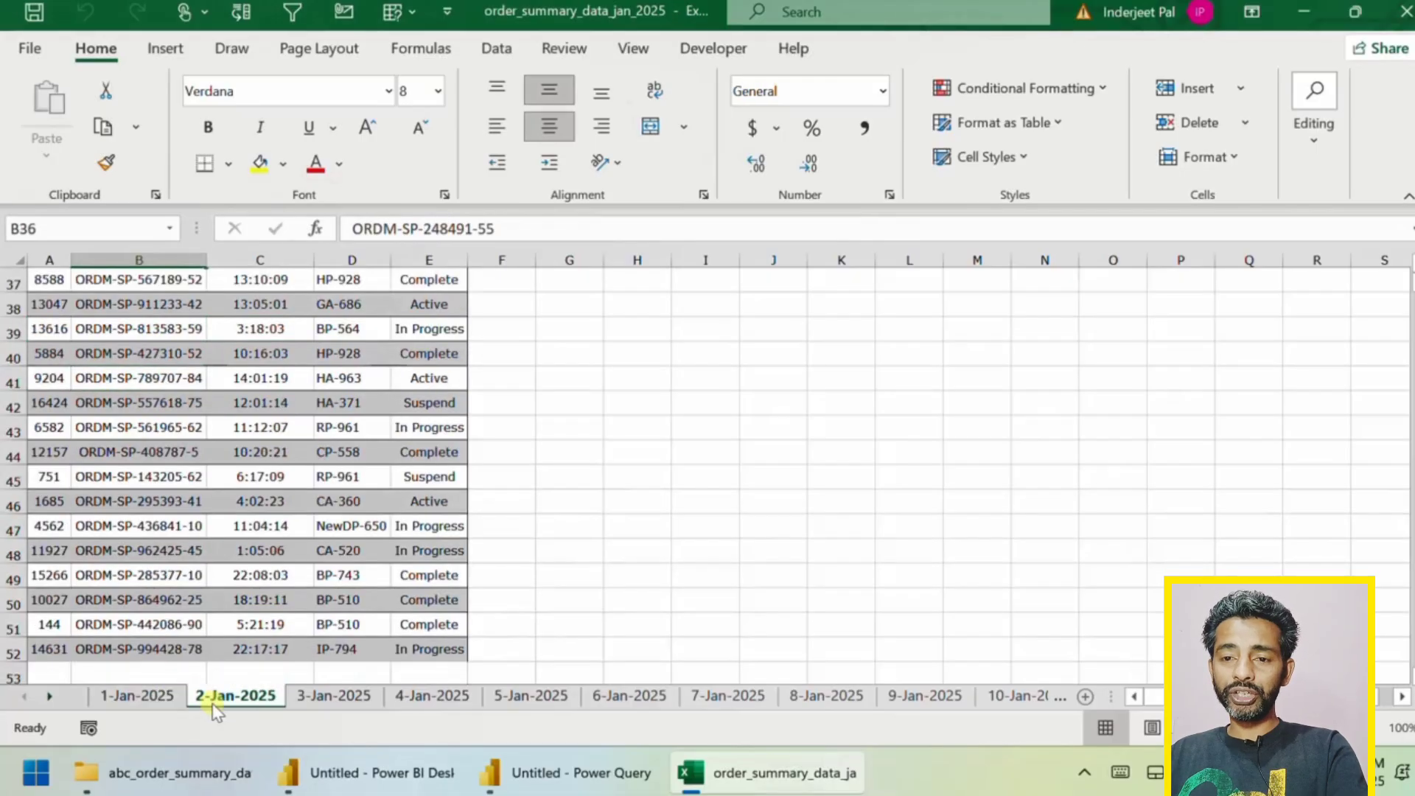
click(249, 544)
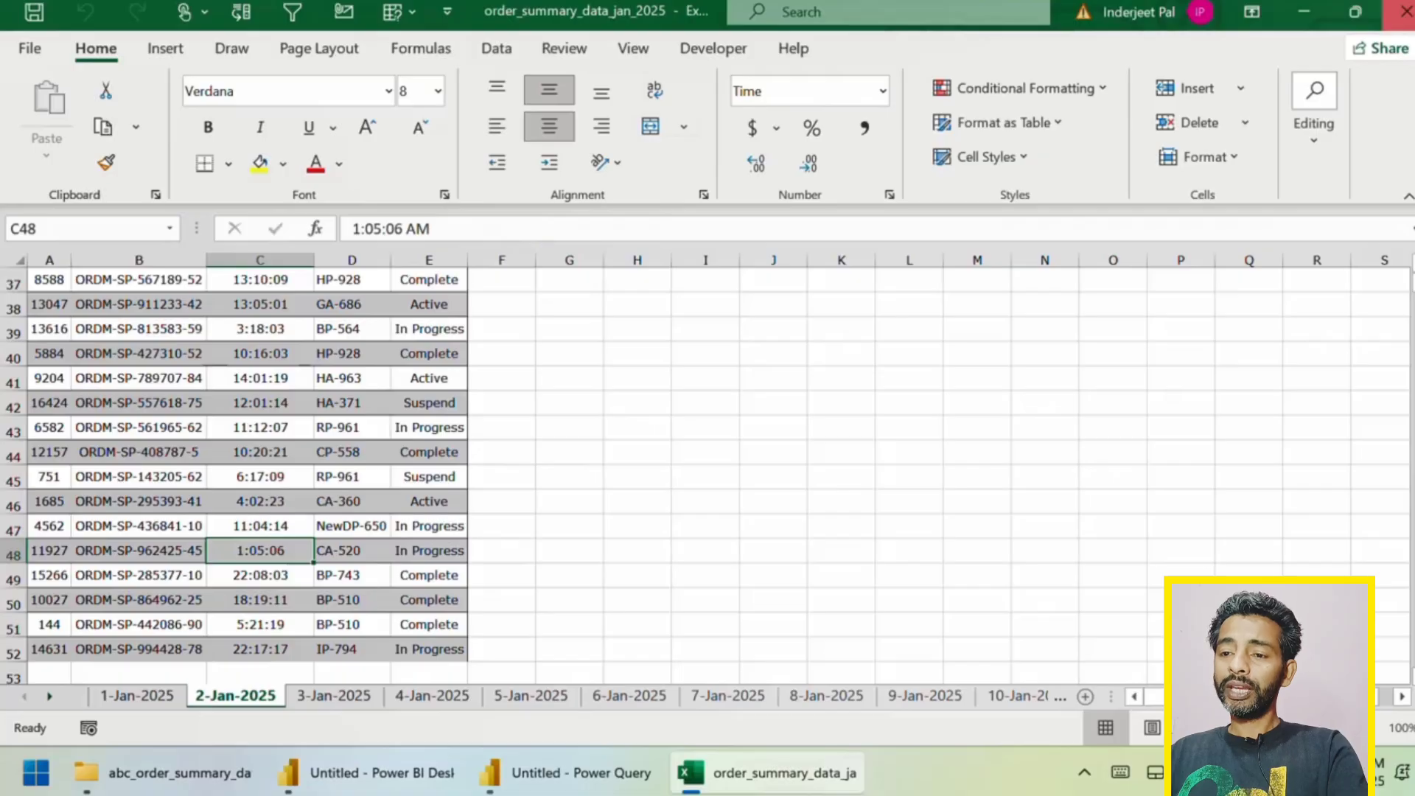
click(1404, 11)
click(571, 770)
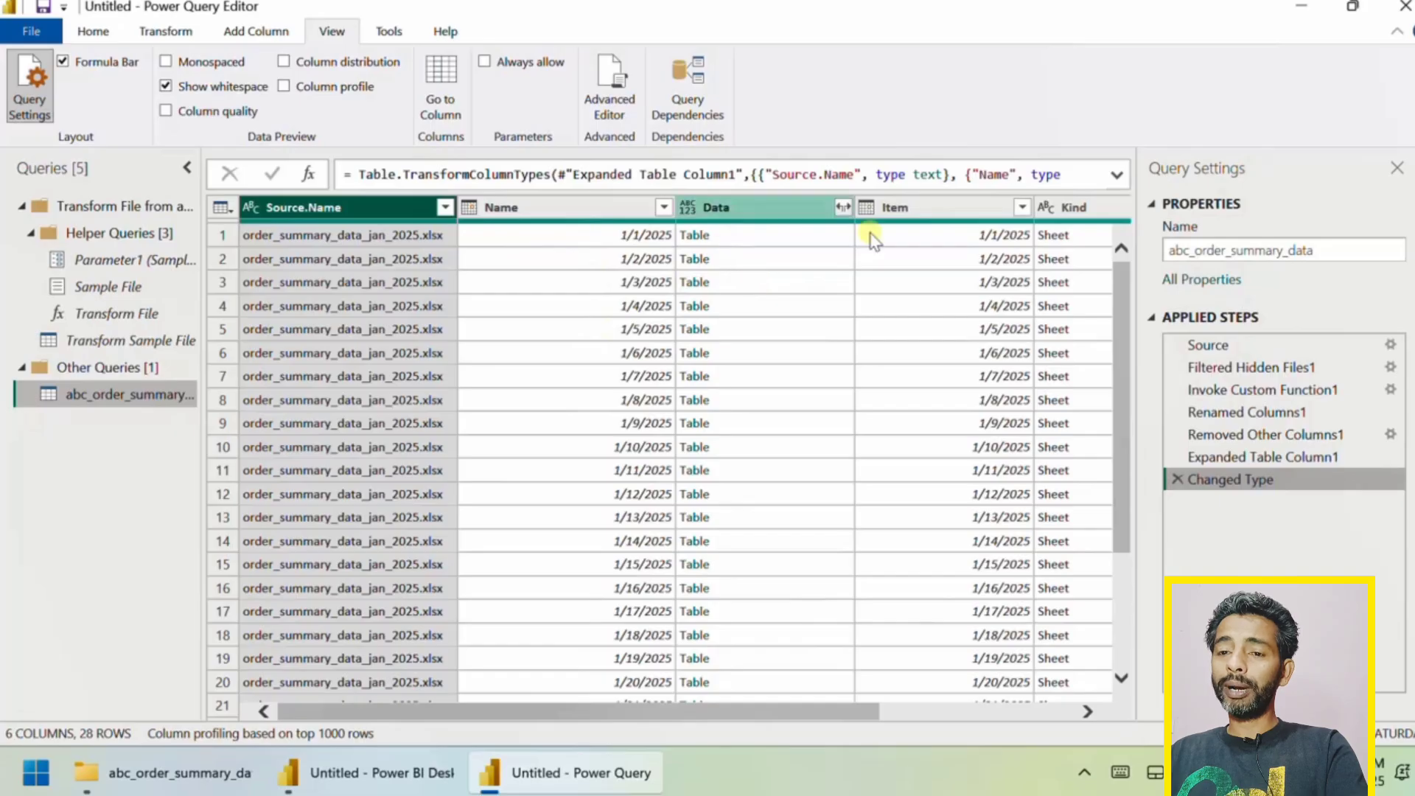
Inspect the filter values of the Item, Kind and Hidden columns without applying any filter
scroll(951, 255, right, 4)
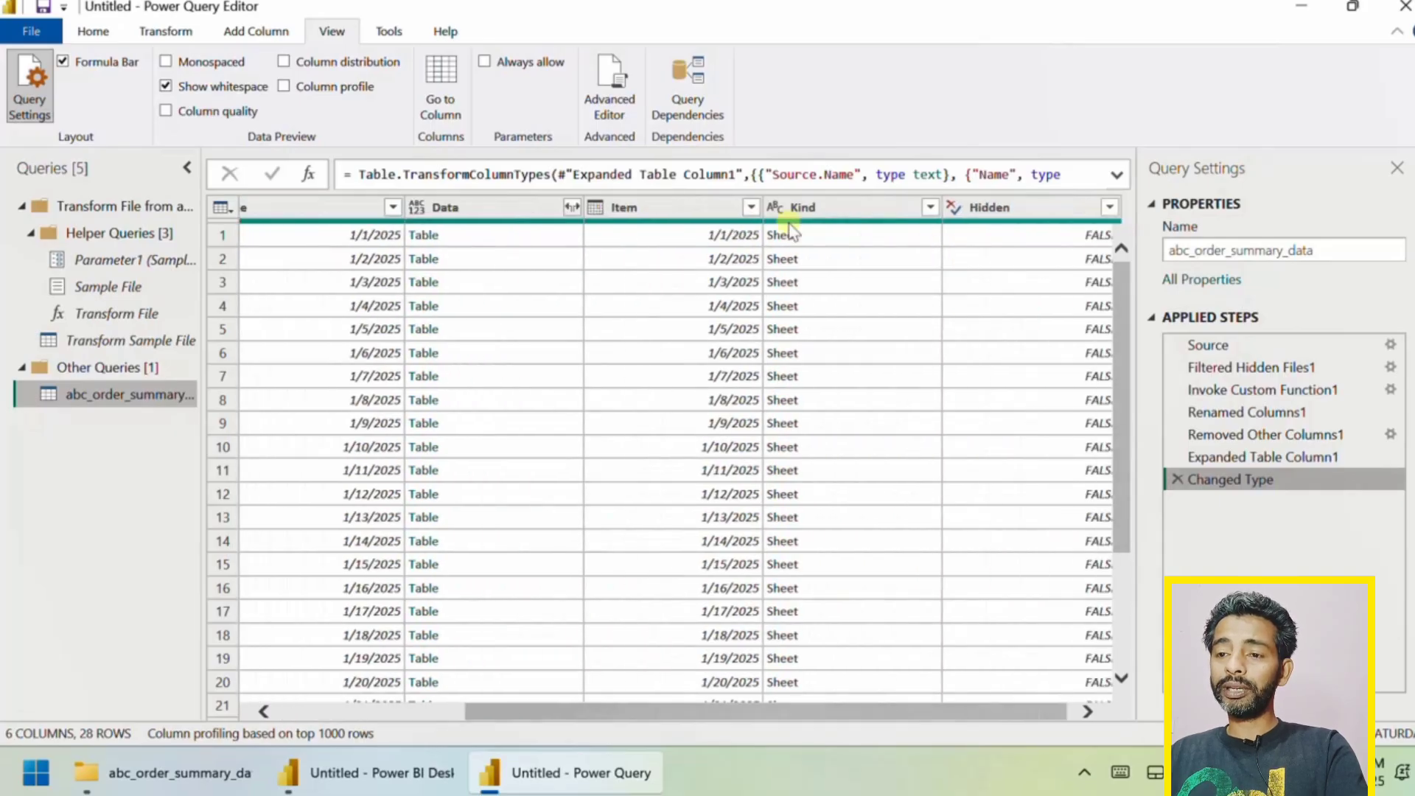
click(748, 212)
click(750, 210)
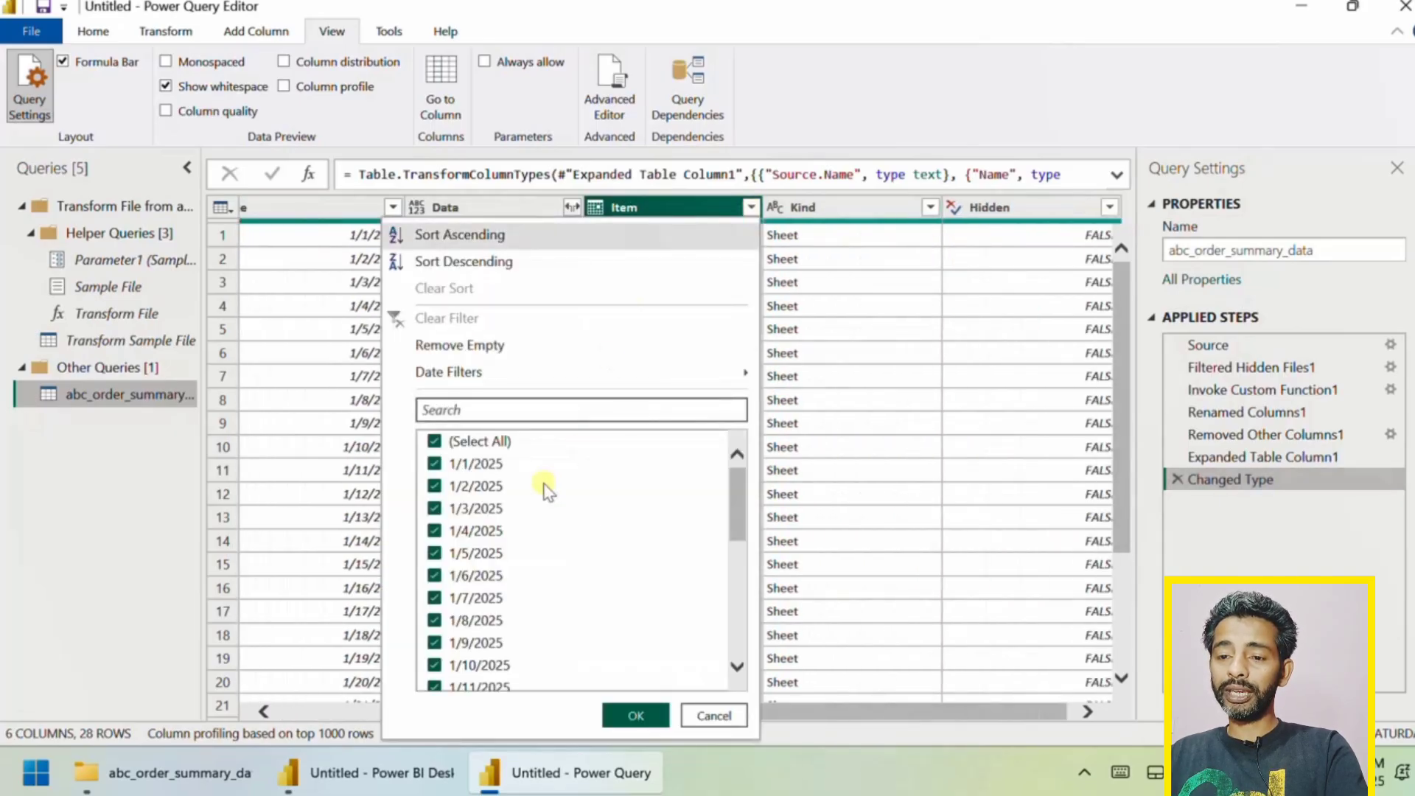
scroll(531, 528, down, 1)
scroll(533, 529, up, 1)
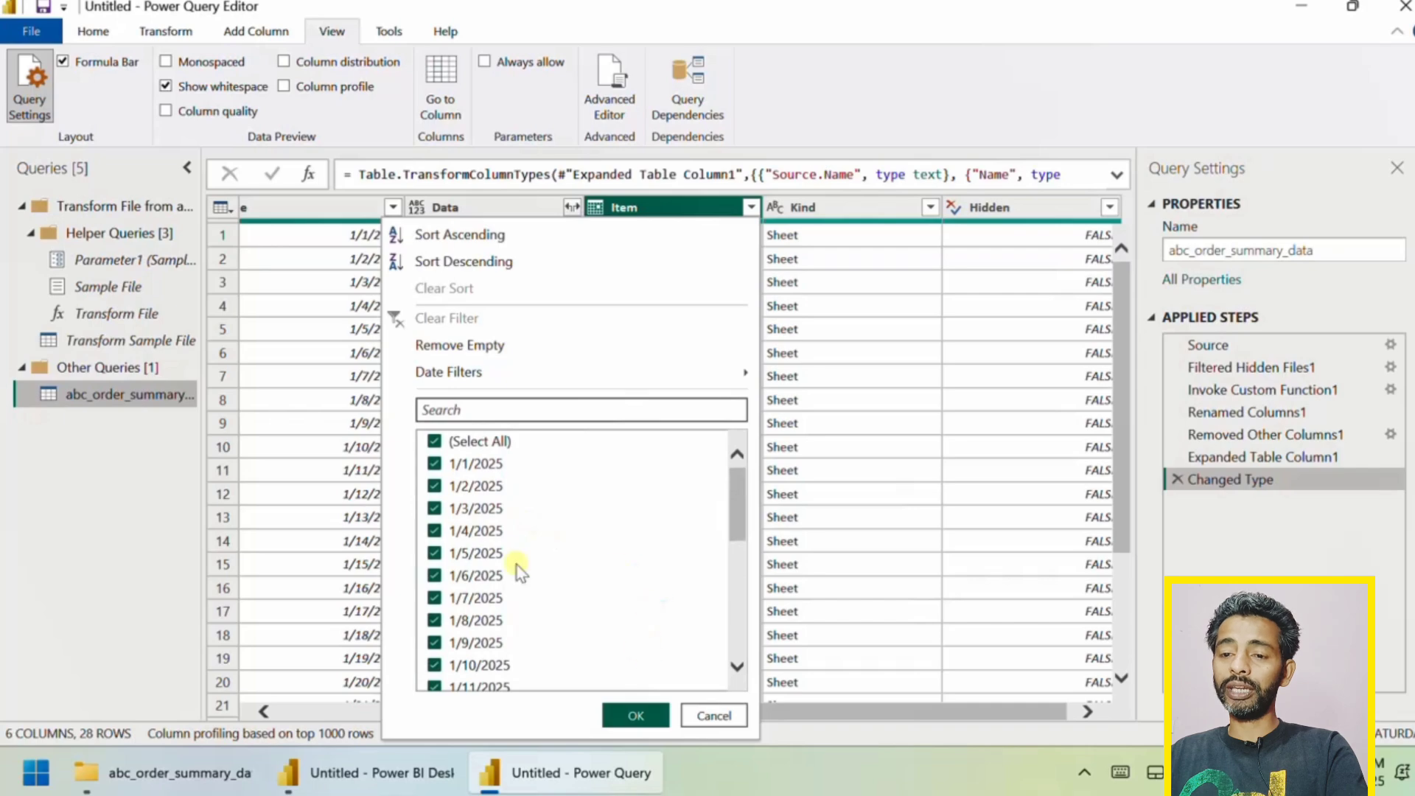
click(713, 716)
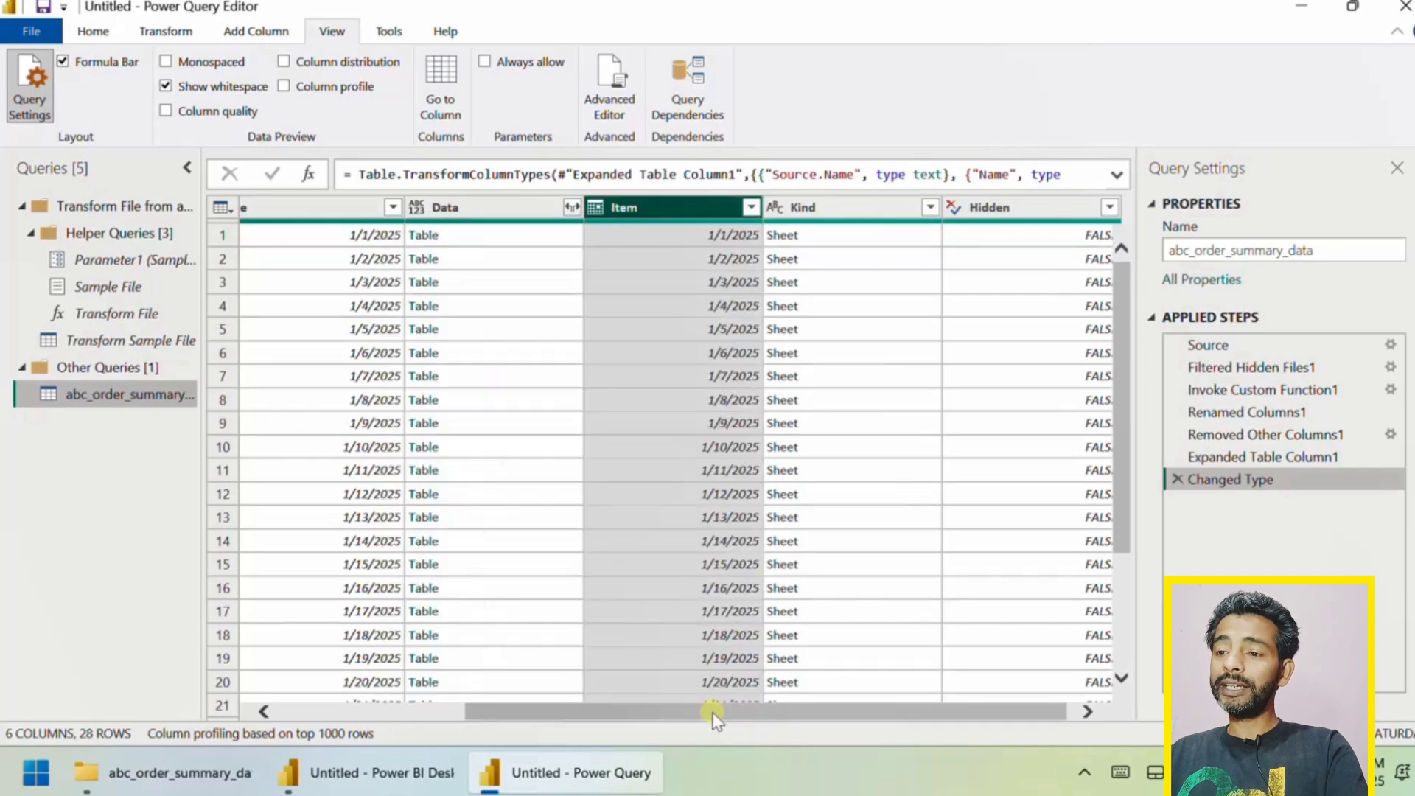
click(931, 207)
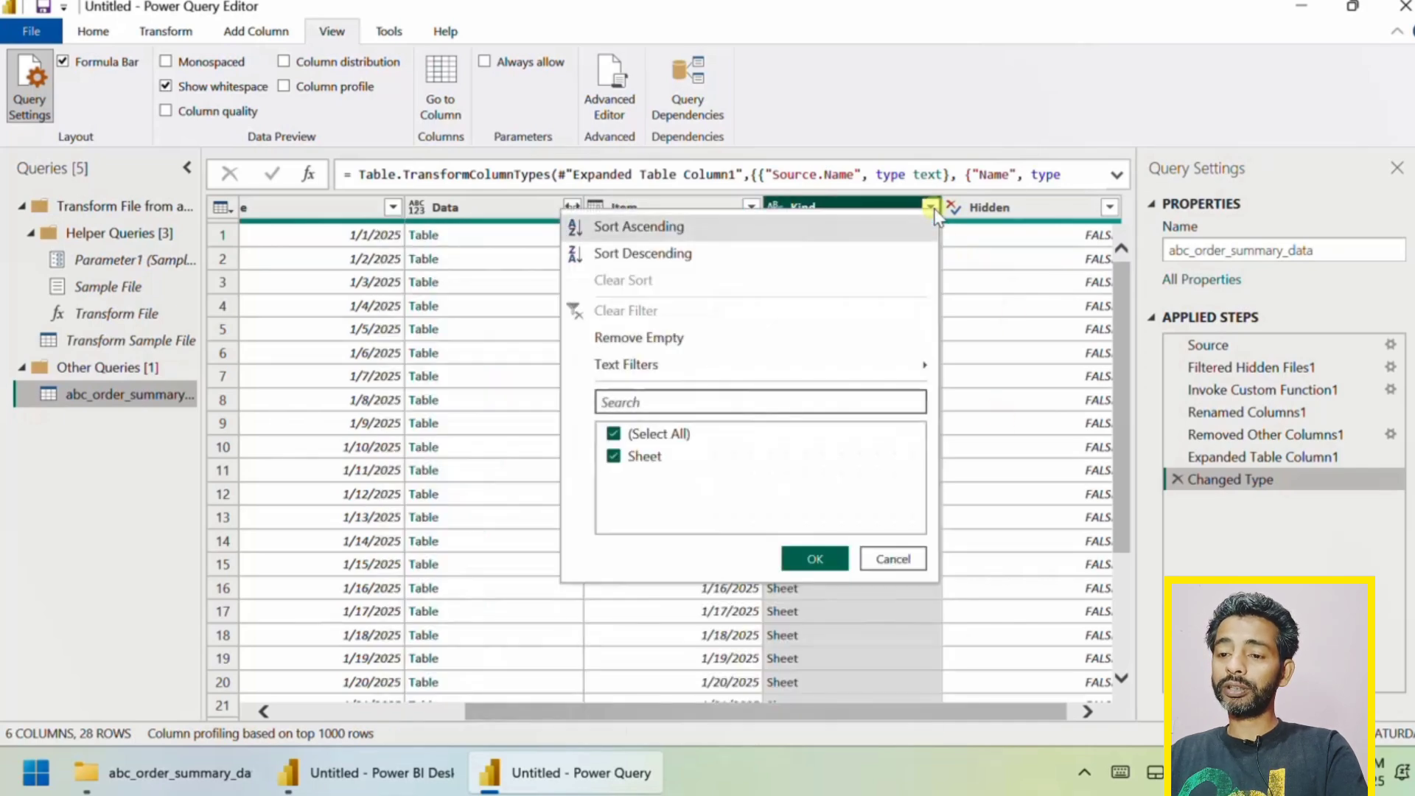
click(894, 561)
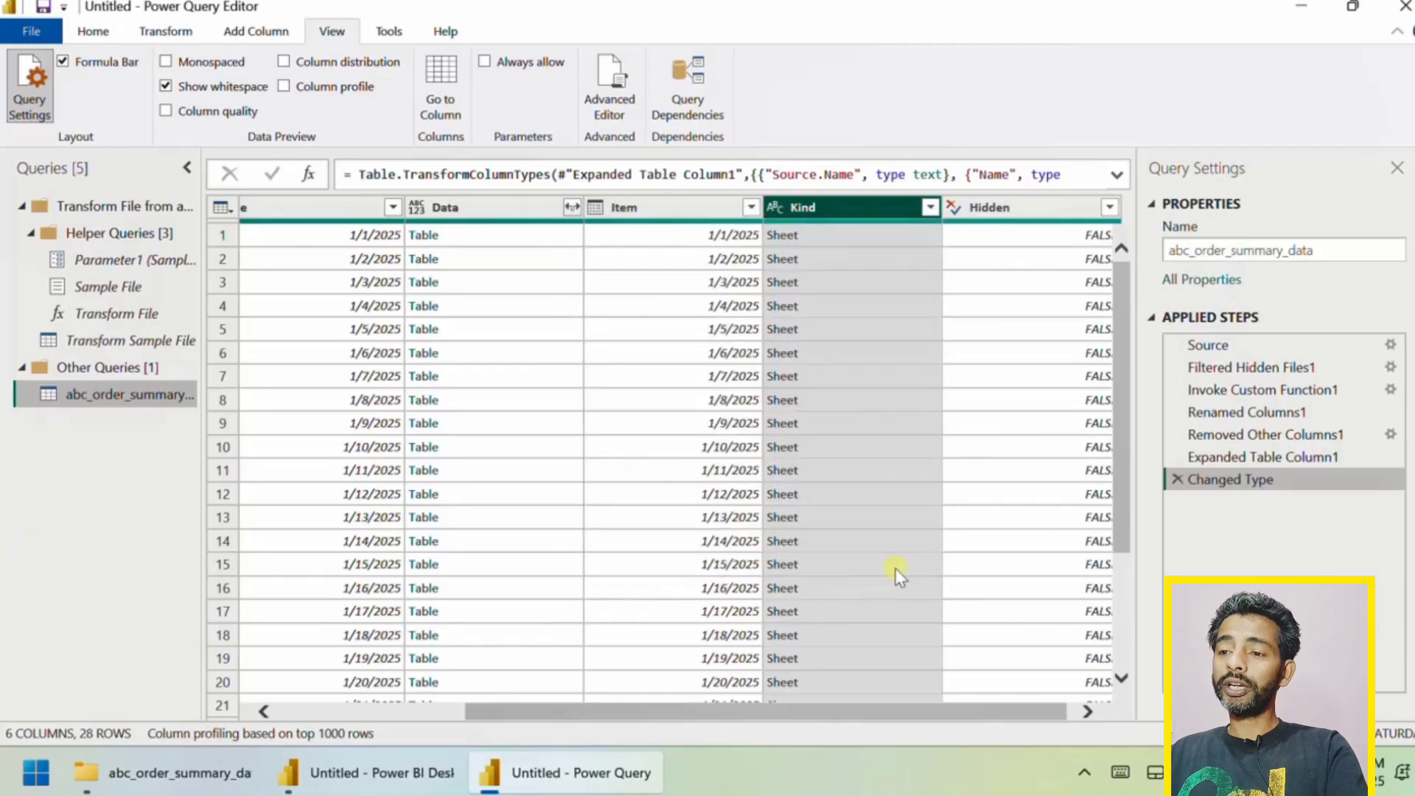
click(1099, 207)
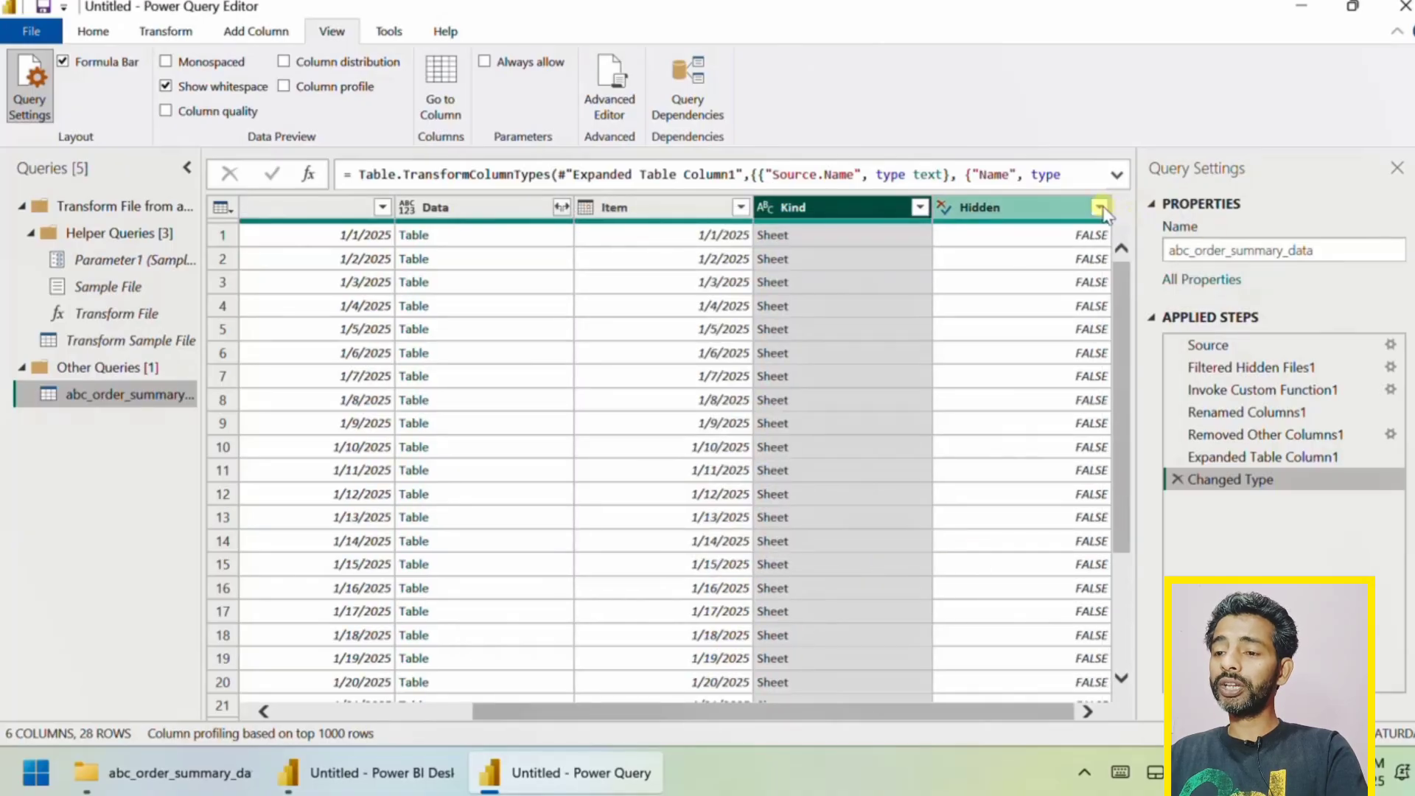
click(1070, 572)
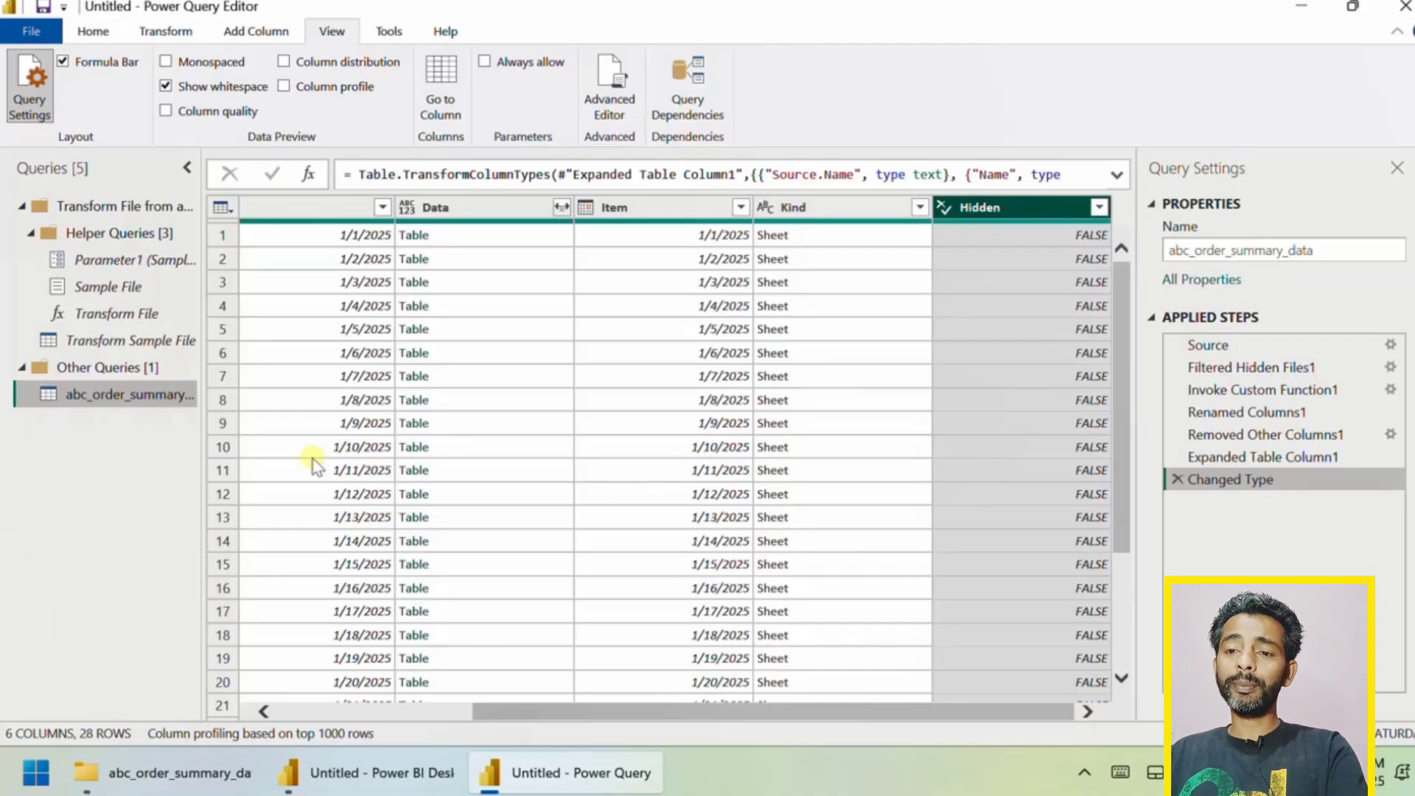
Load the complete list of columns available in the Data column and close it without expanding
scroll(315, 465, left, 3)
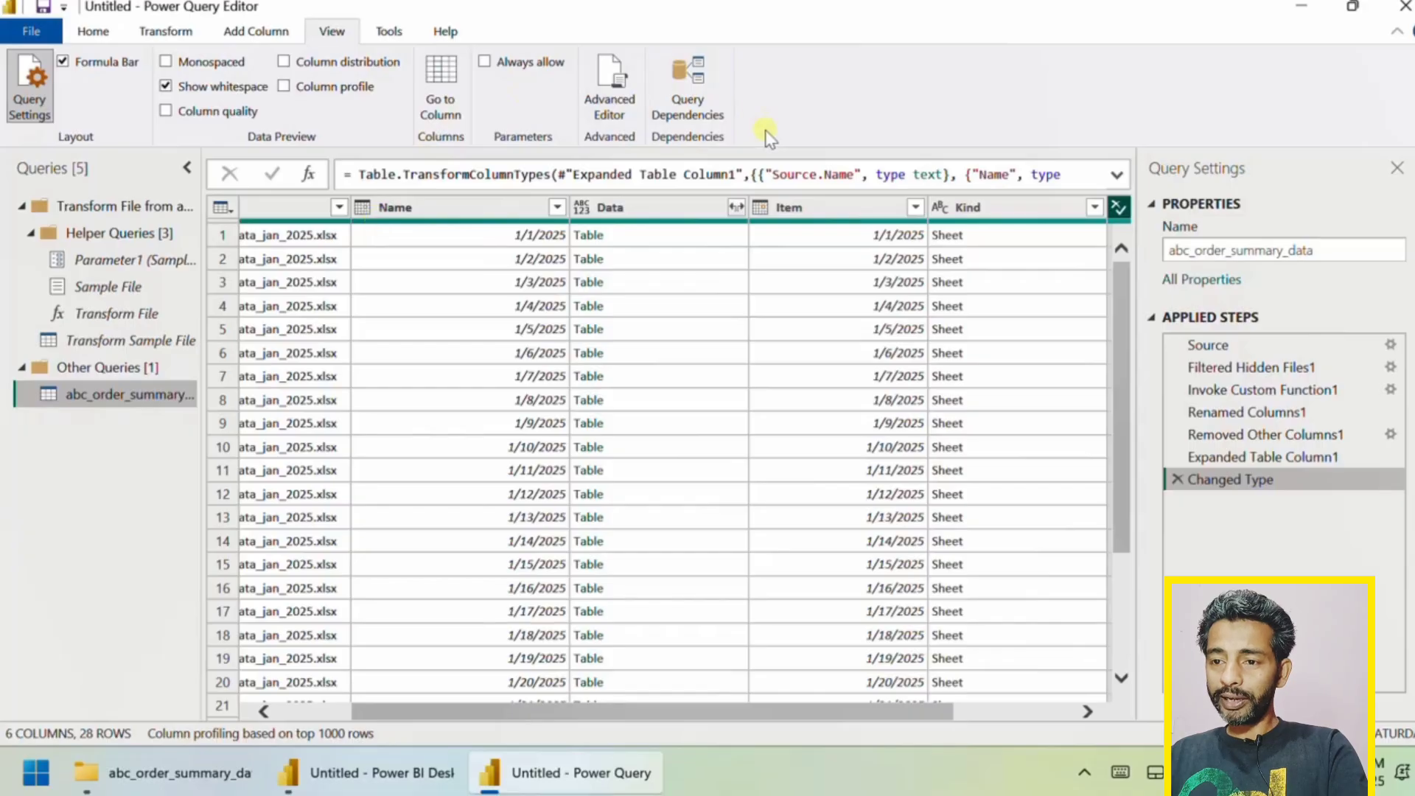
click(736, 209)
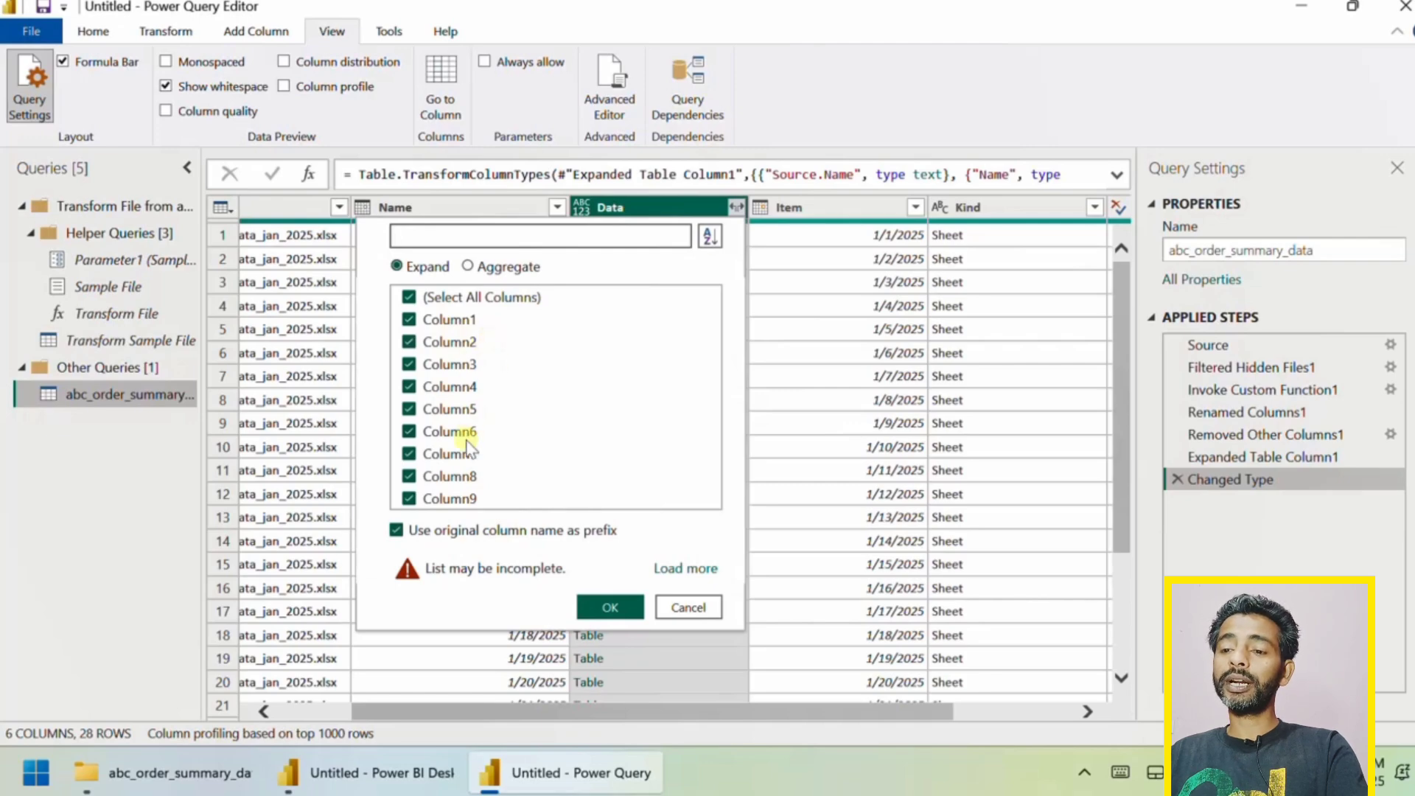
click(685, 569)
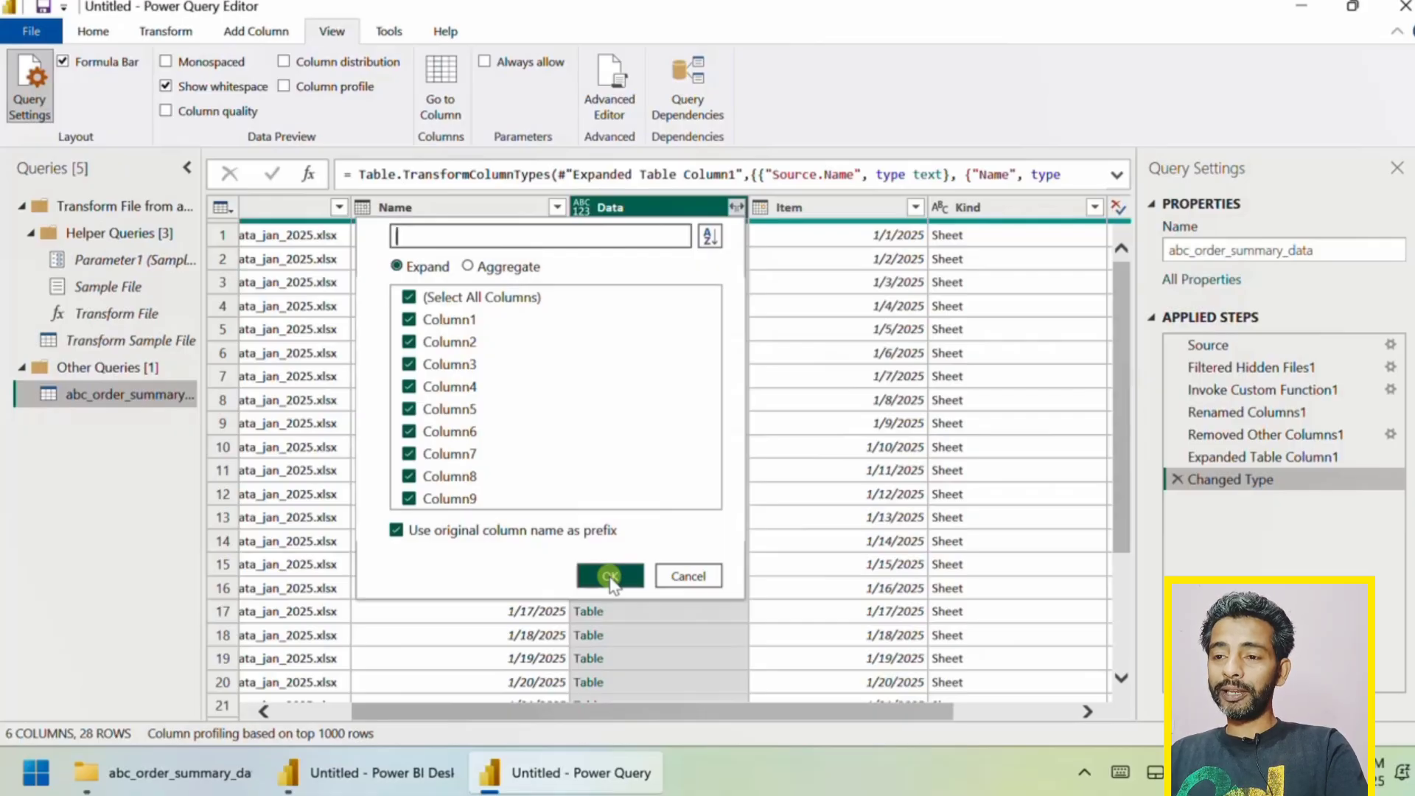
click(884, 401)
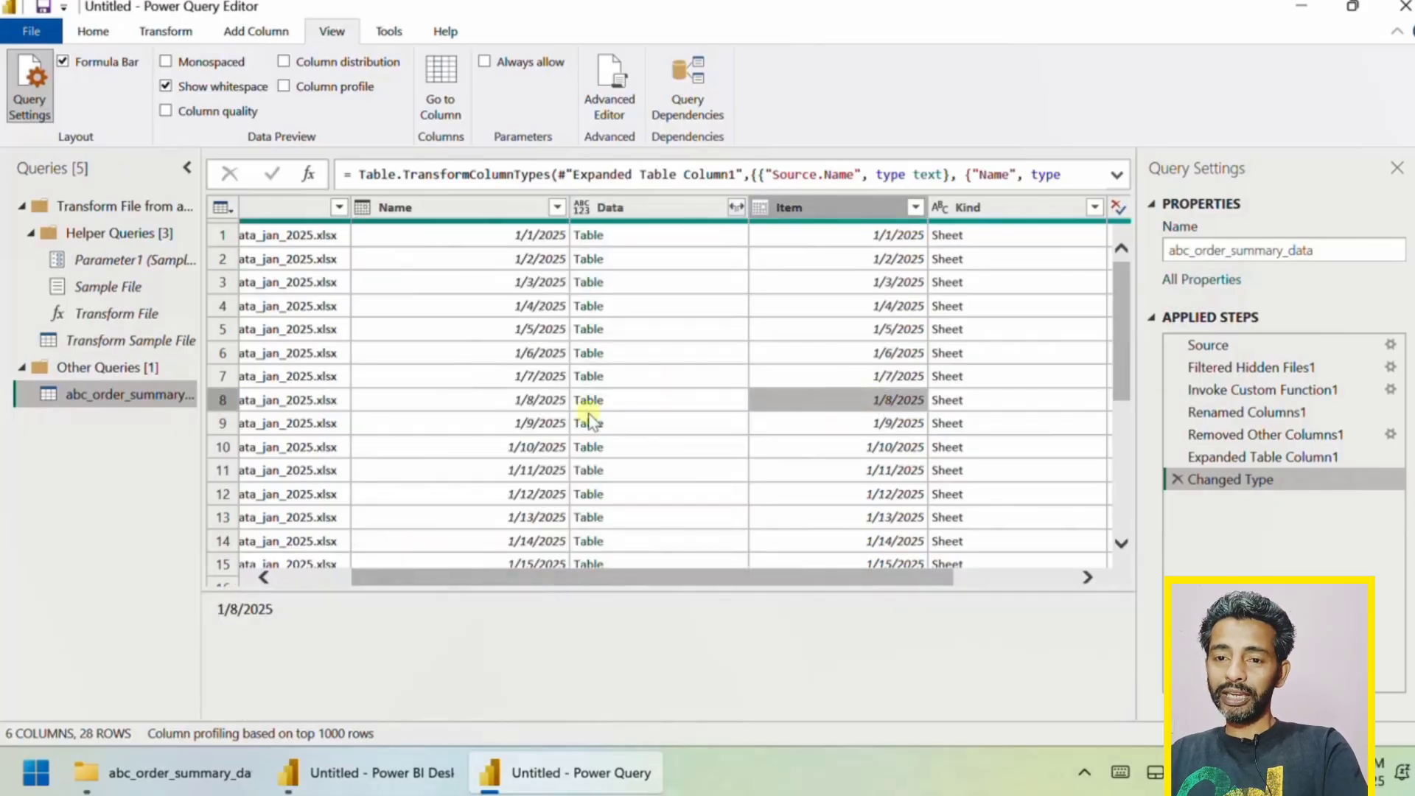
Review the Source.Name, Item, Kind and Hidden columns of the combined sheet list
scroll(588, 415, left, 3)
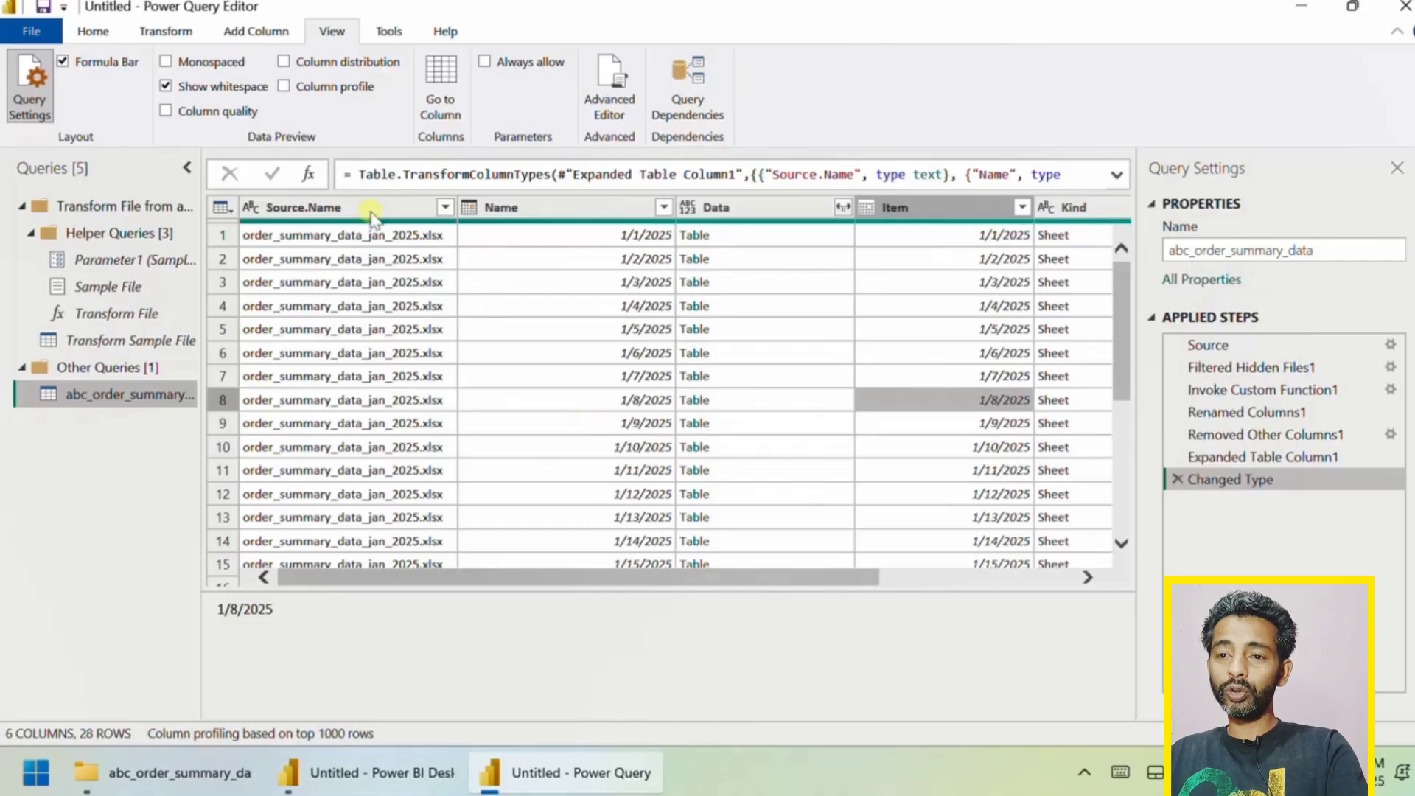
click(358, 209)
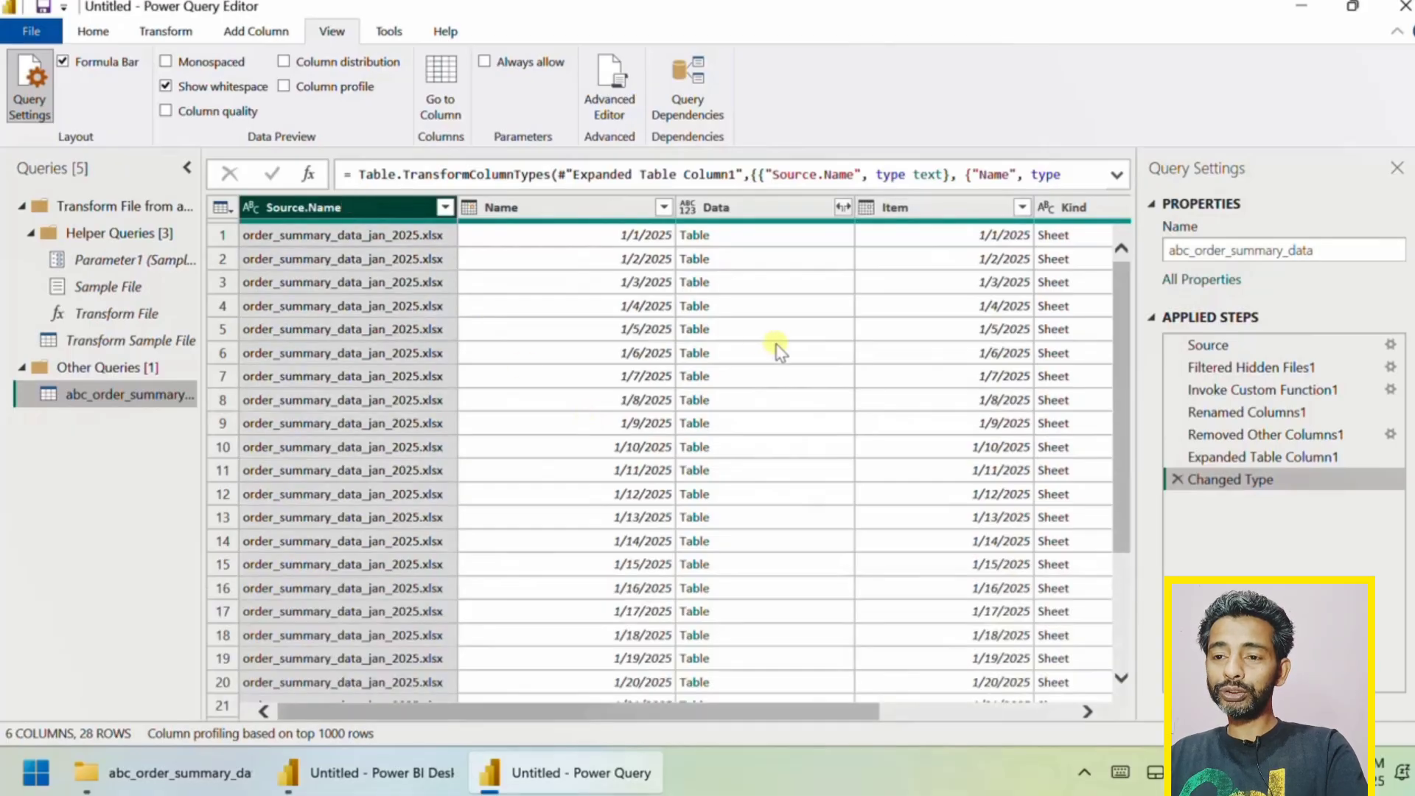
scroll(774, 347, right, 3)
click(661, 208)
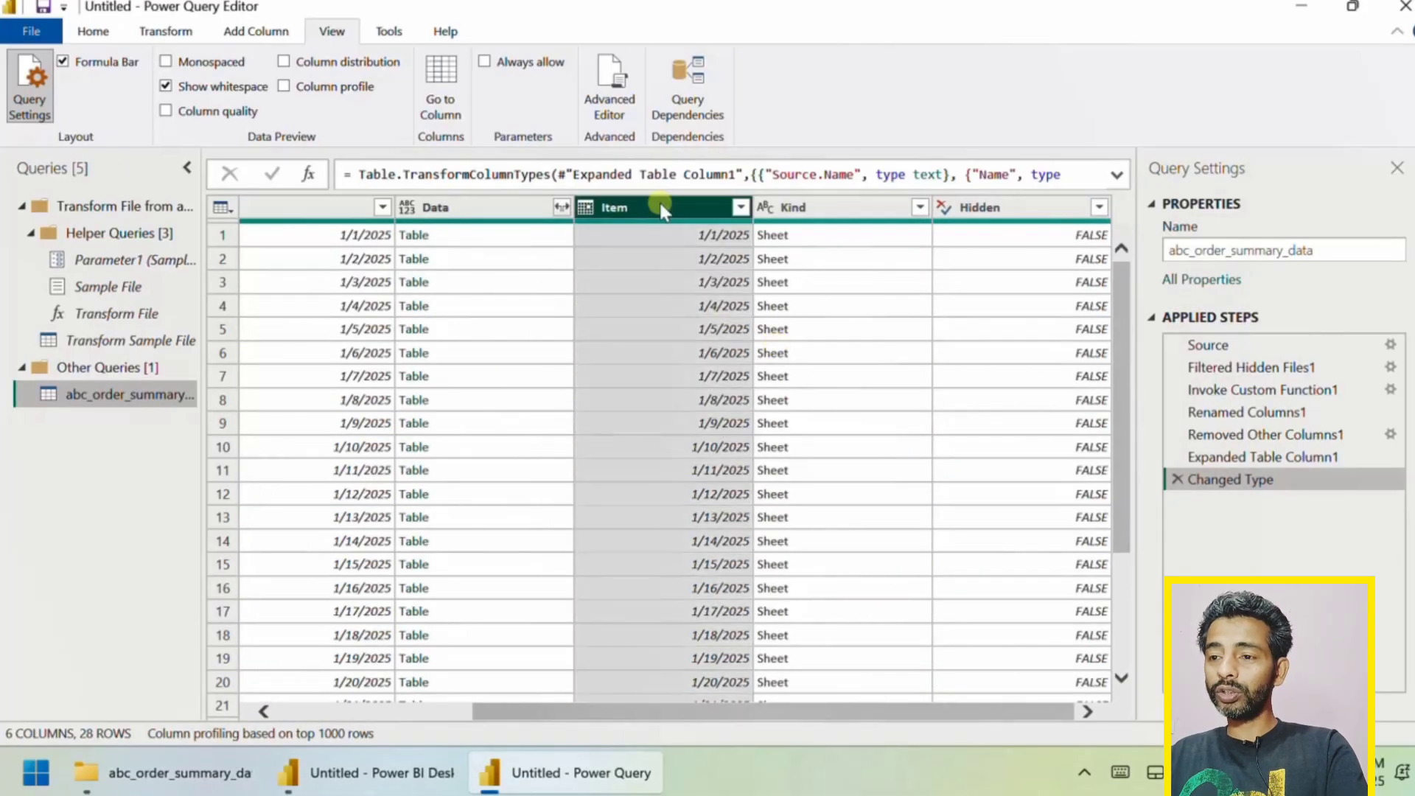
click(821, 199)
click(965, 199)
scroll(674, 359, left, 3)
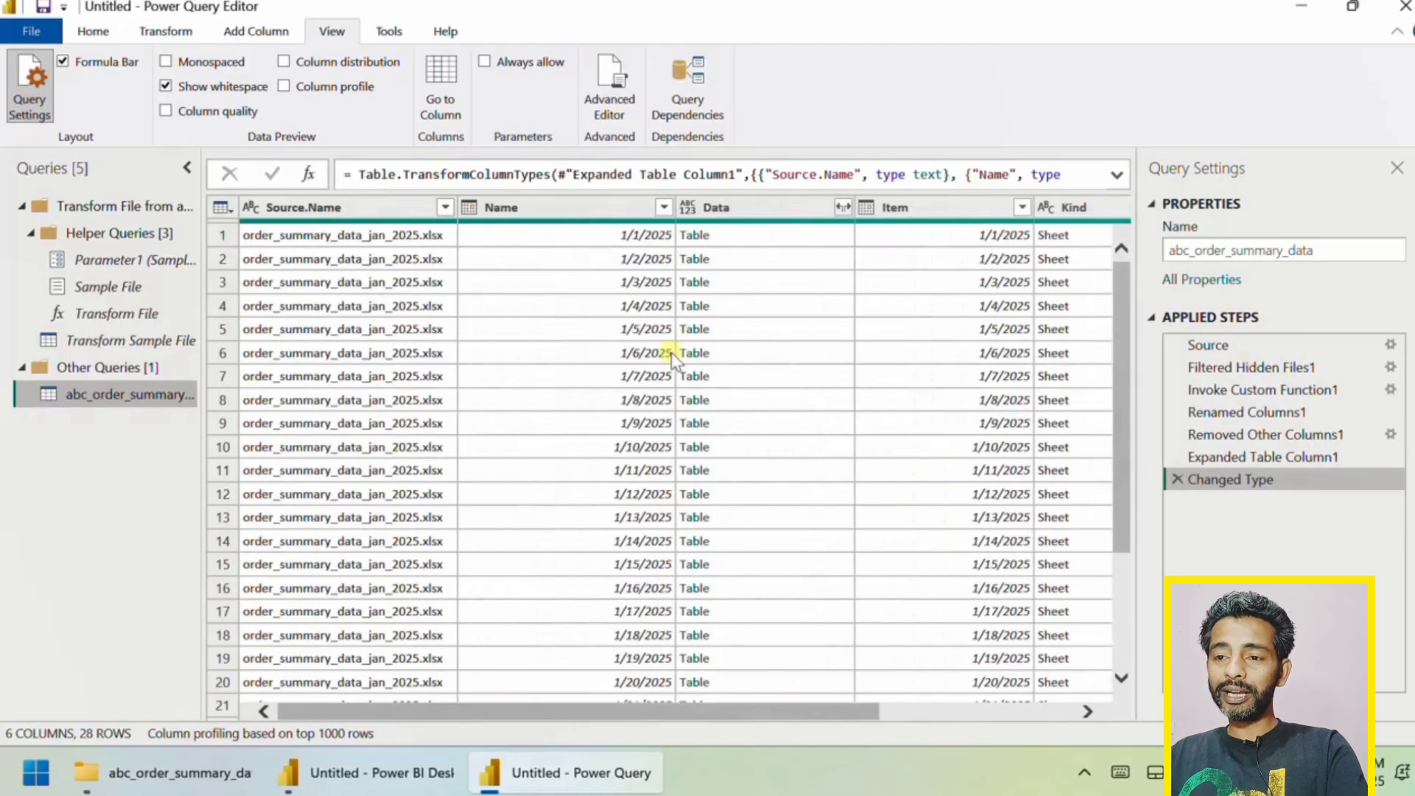
Keep only the Name and Data columns by removing all other columns from the query
click(563, 208)
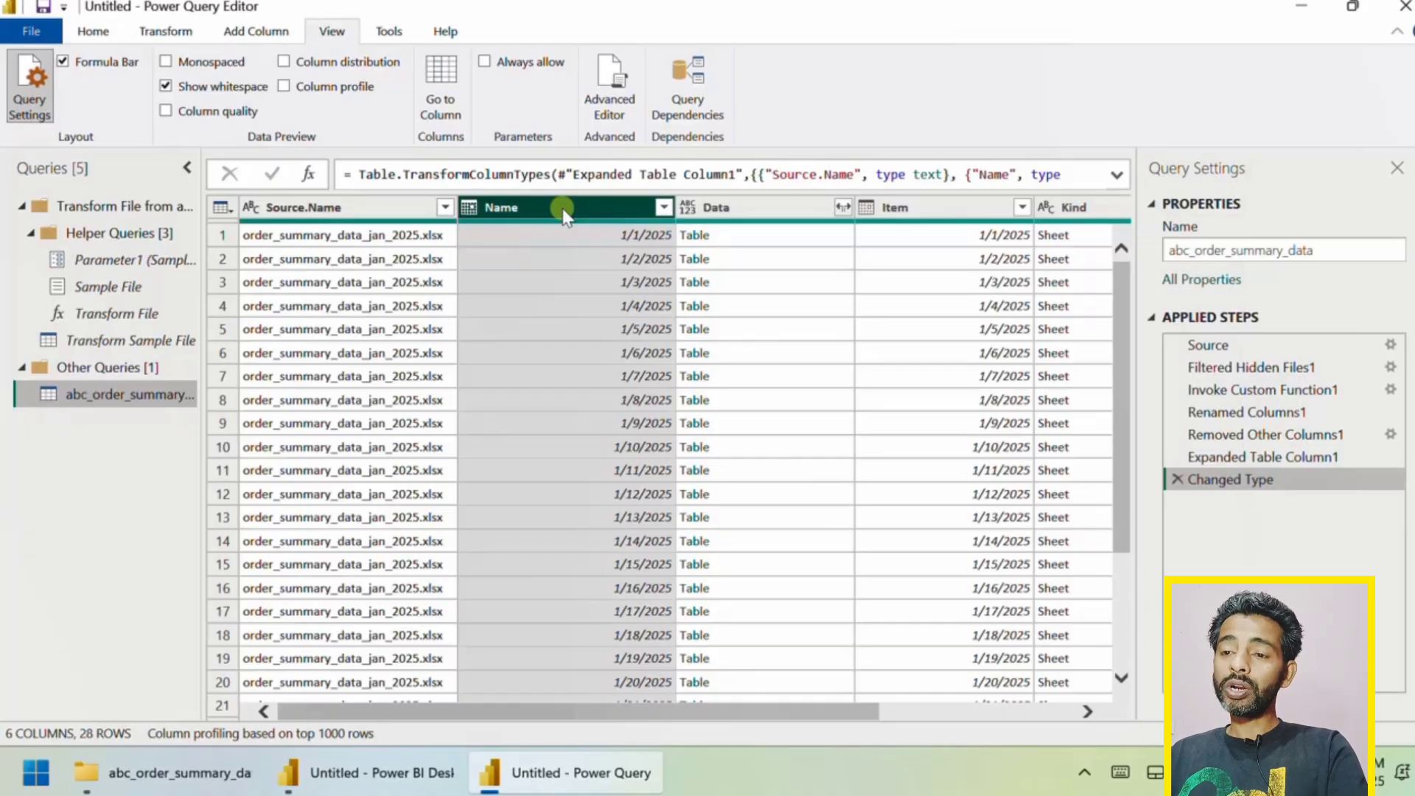
click(742, 215)
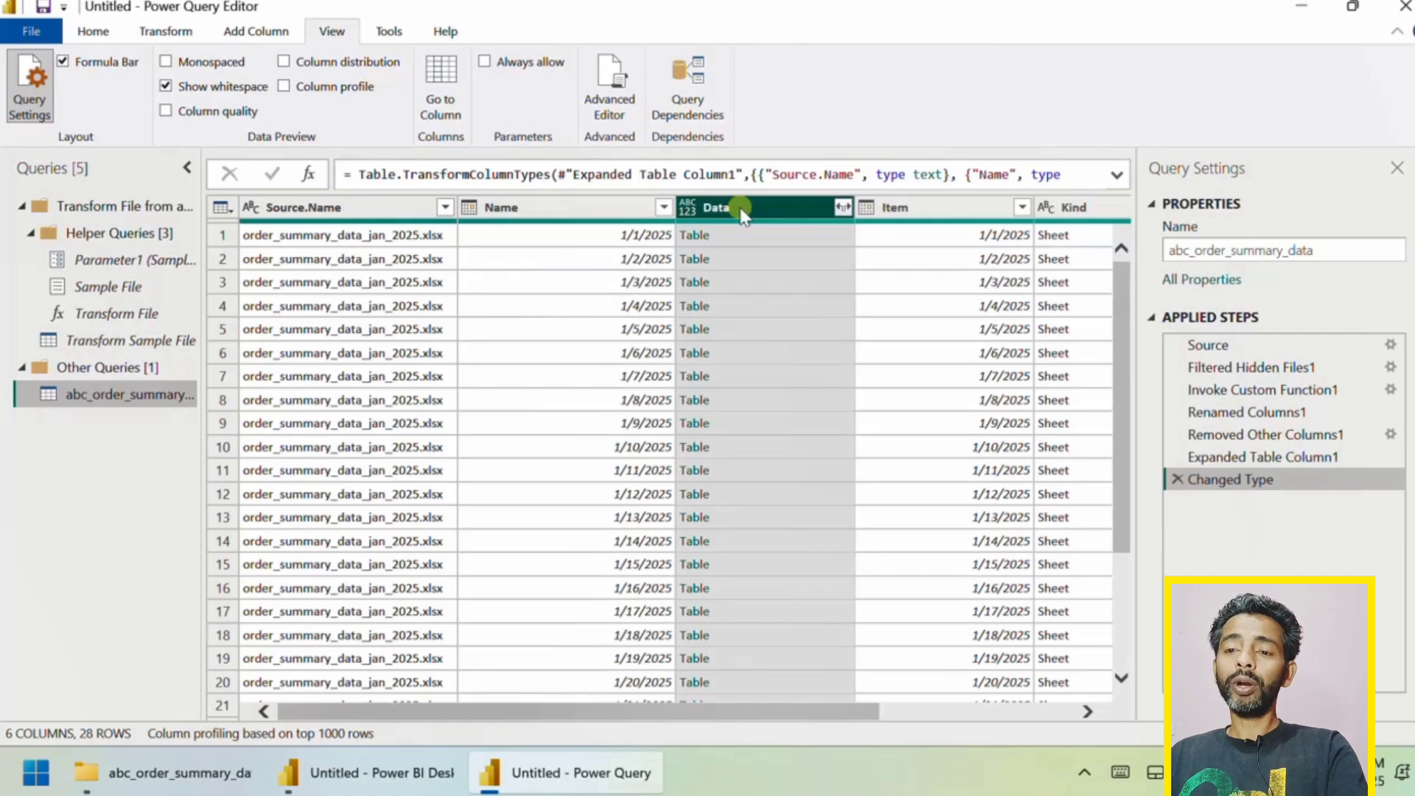
click(502, 212)
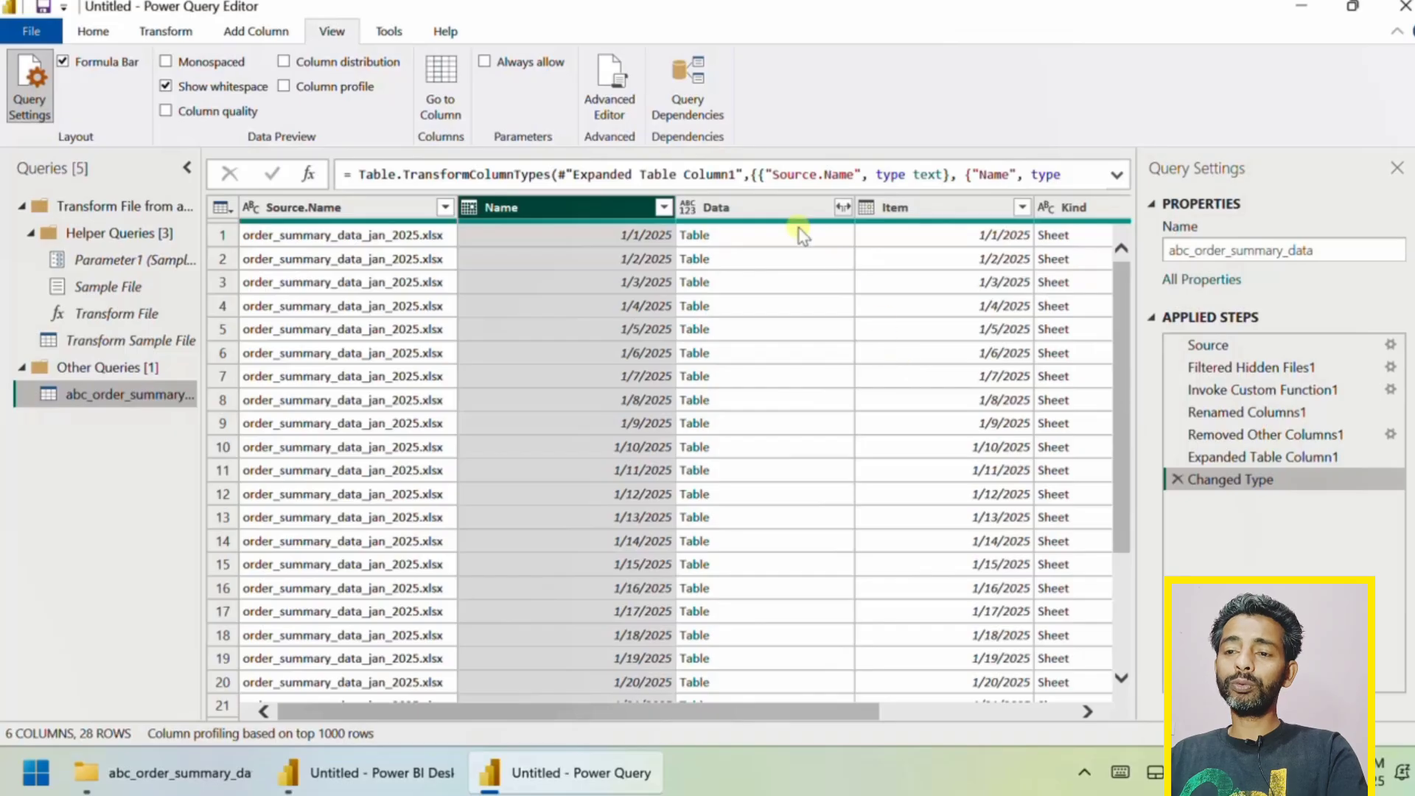
ctrl+click(710, 213)
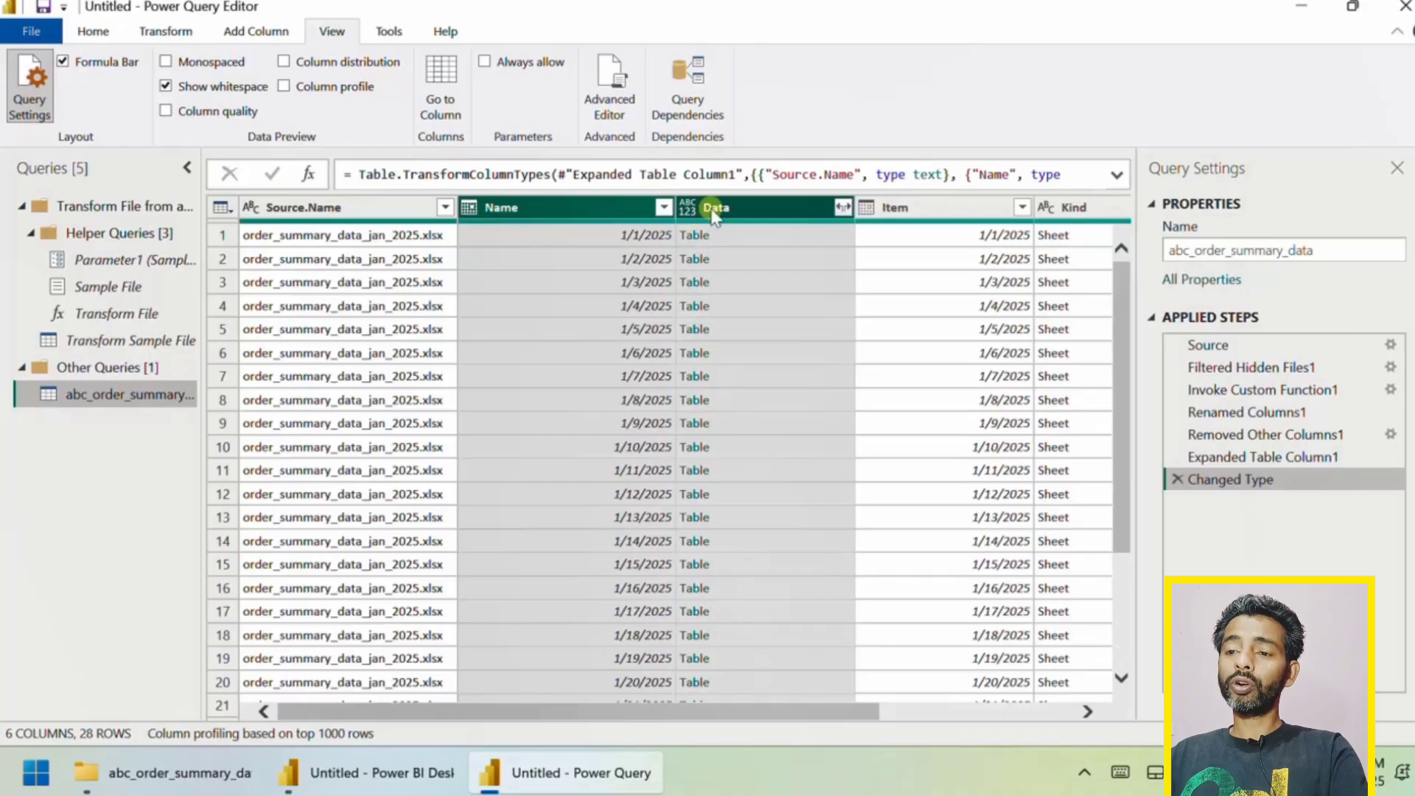
right_click(712, 214)
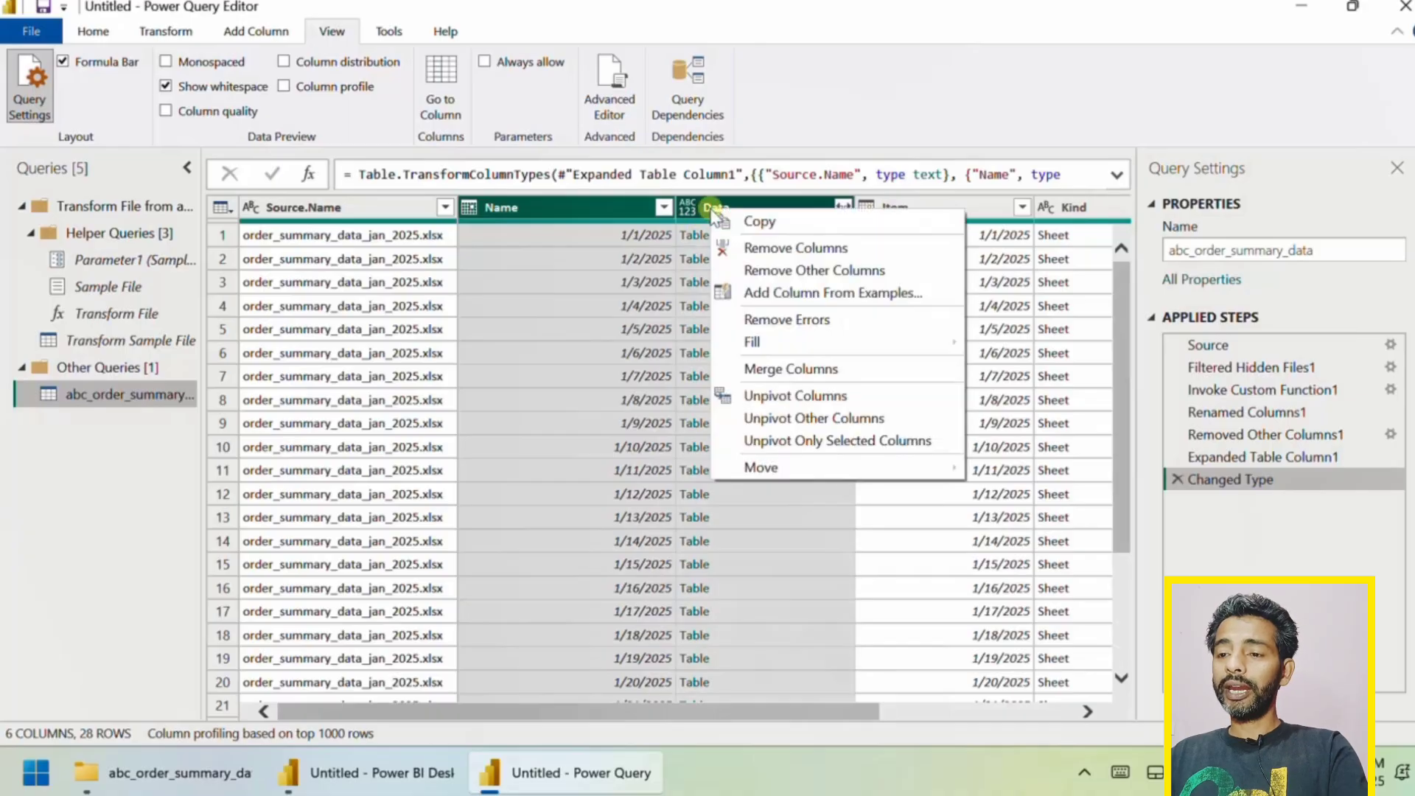
click(802, 273)
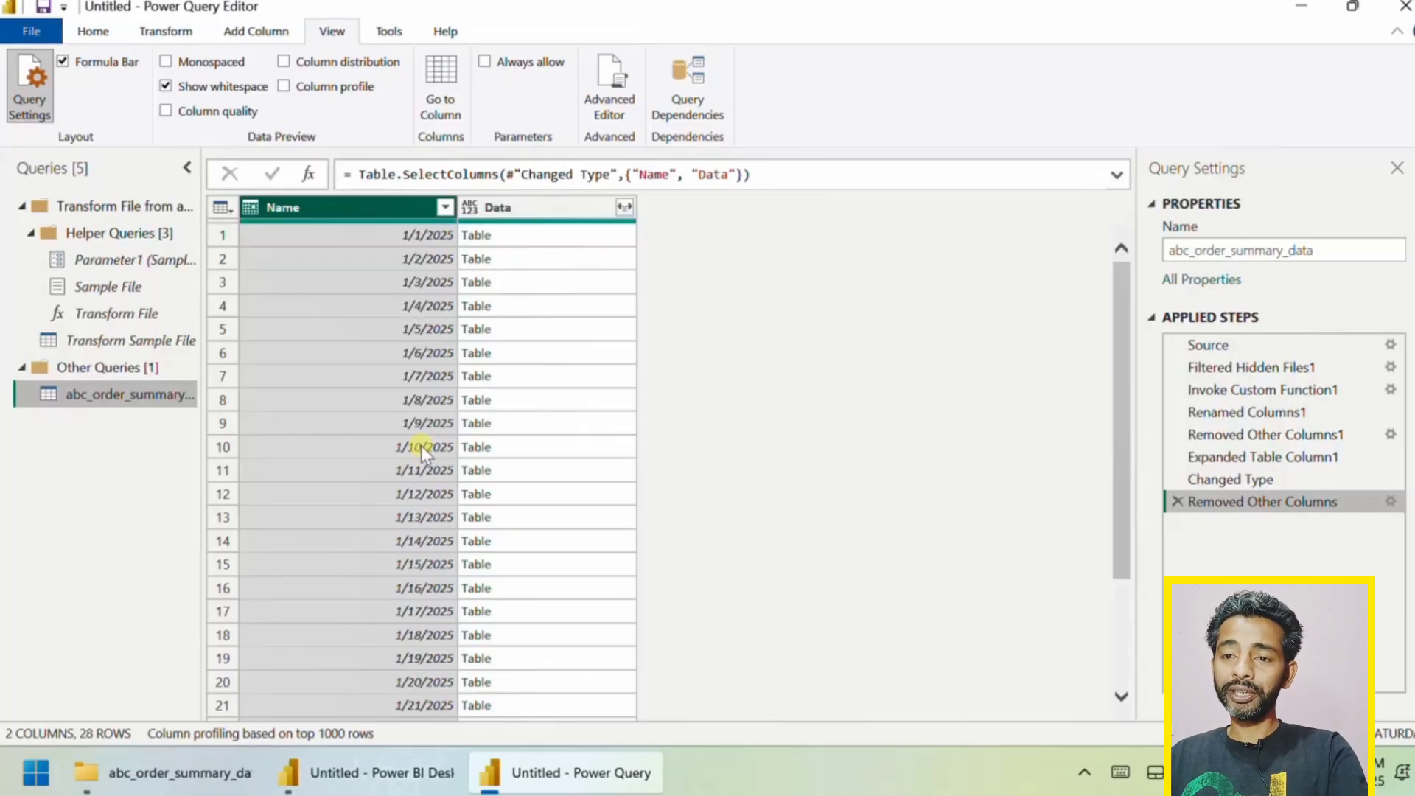
Expand the Data column into Column1 to Column9 with the original column name as prefix and look through the expanded columns
click(624, 208)
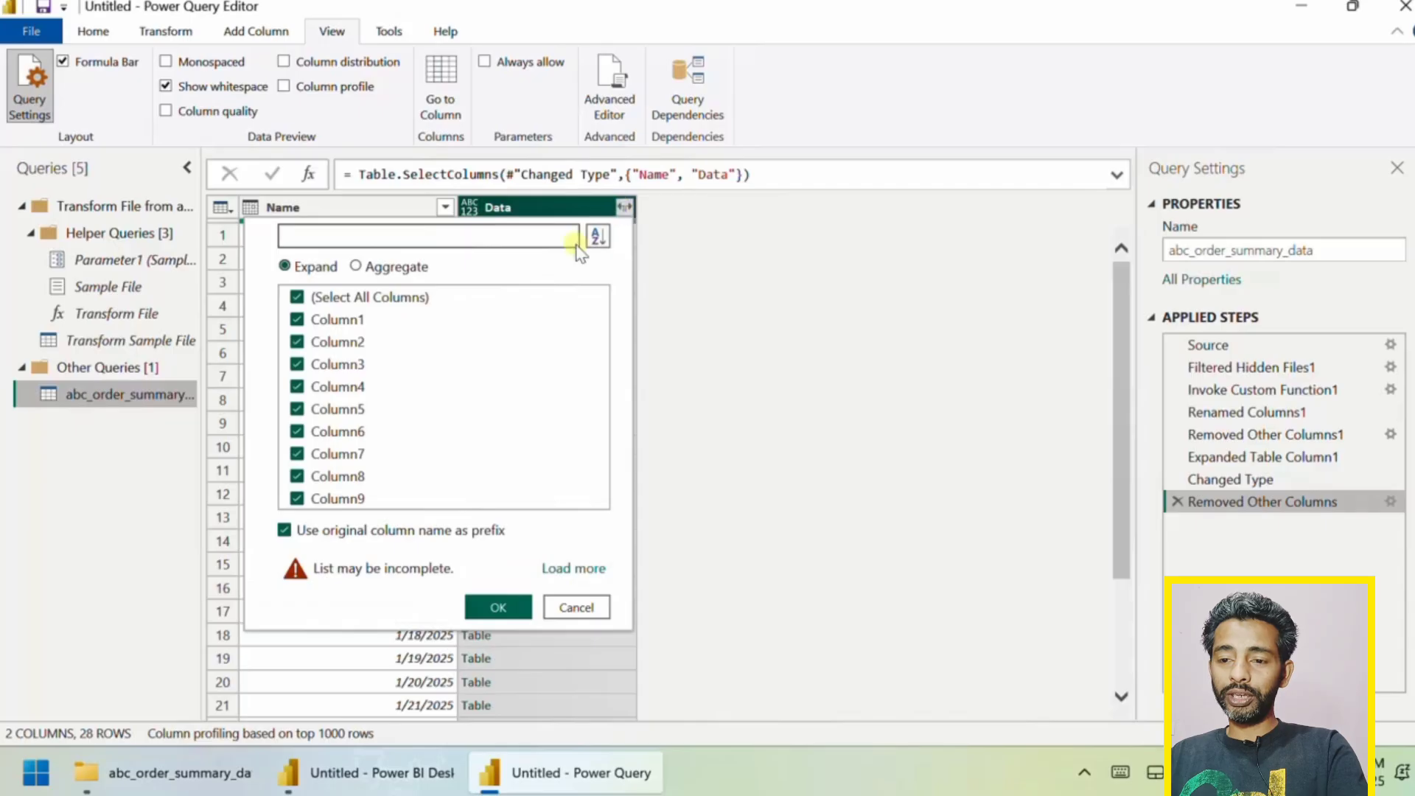
click(487, 608)
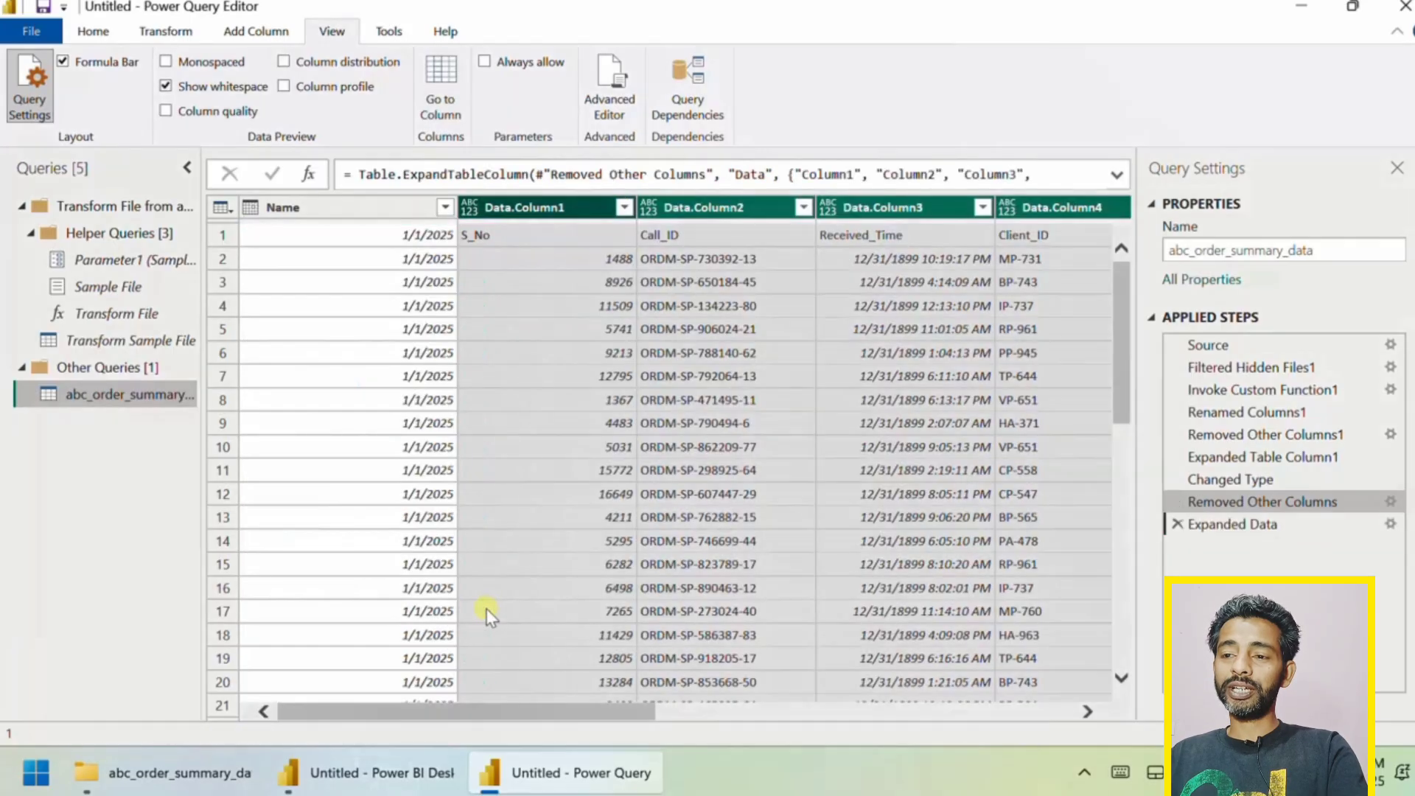
scroll(713, 564, right, 10)
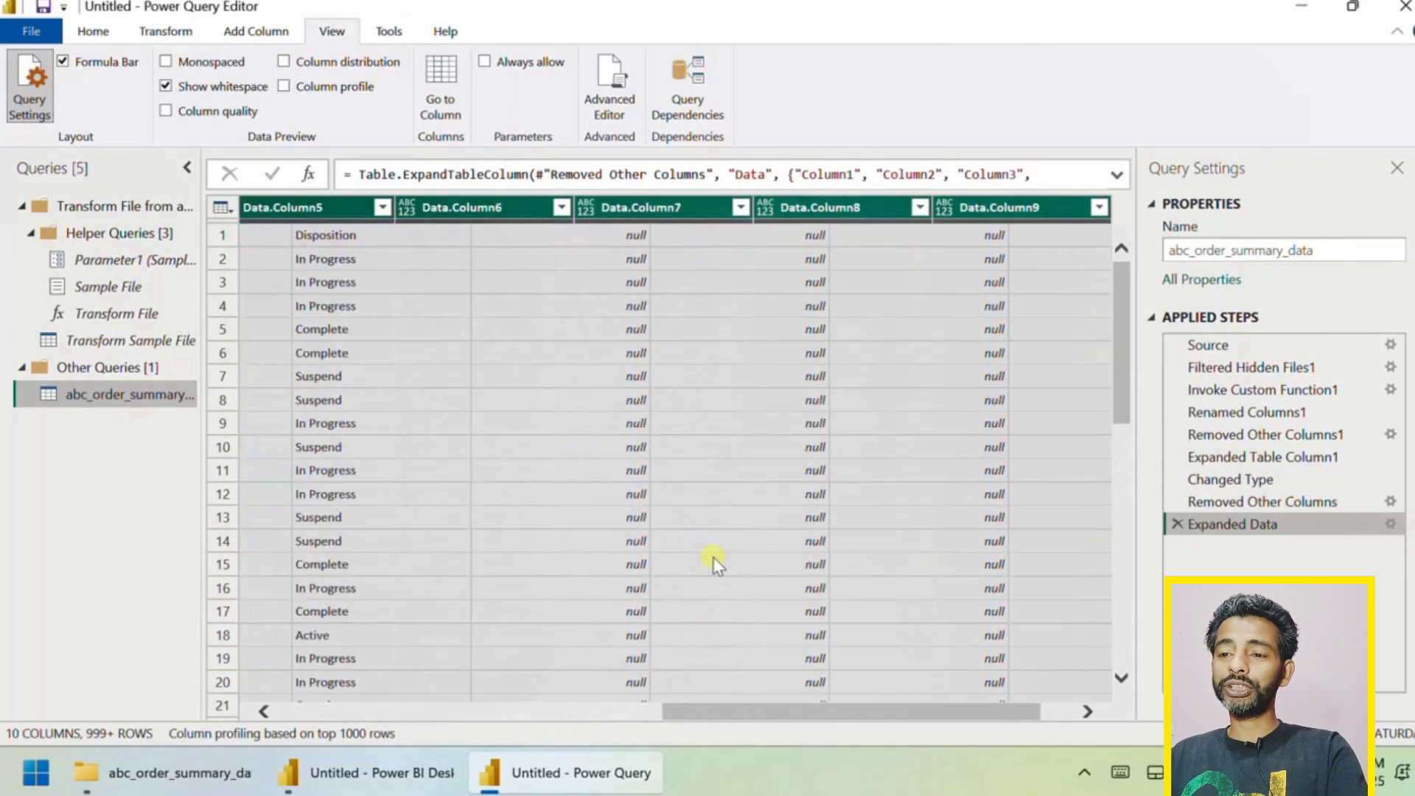
scroll(714, 564, left, 10)
scroll(714, 565, right, 5)
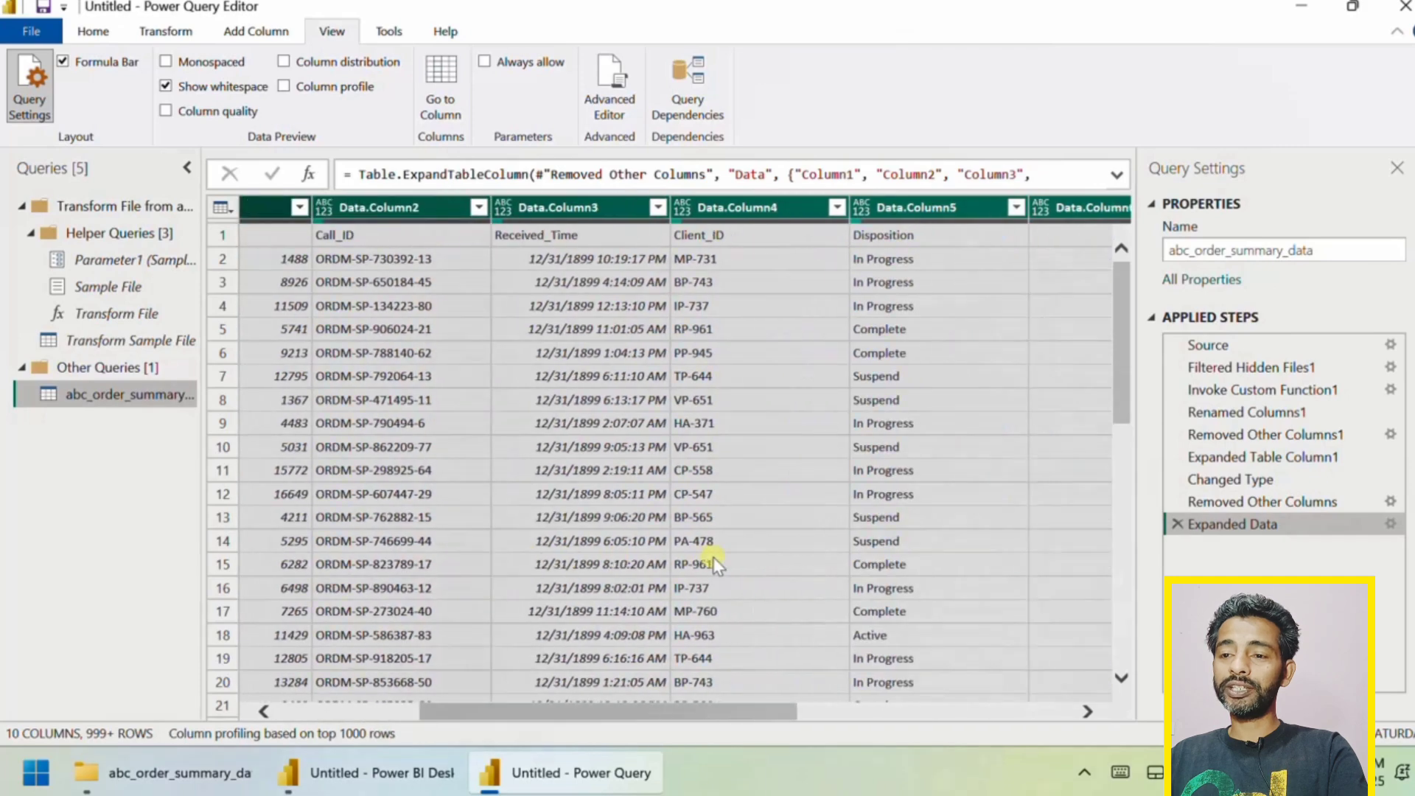
scroll(679, 339, right, 4)
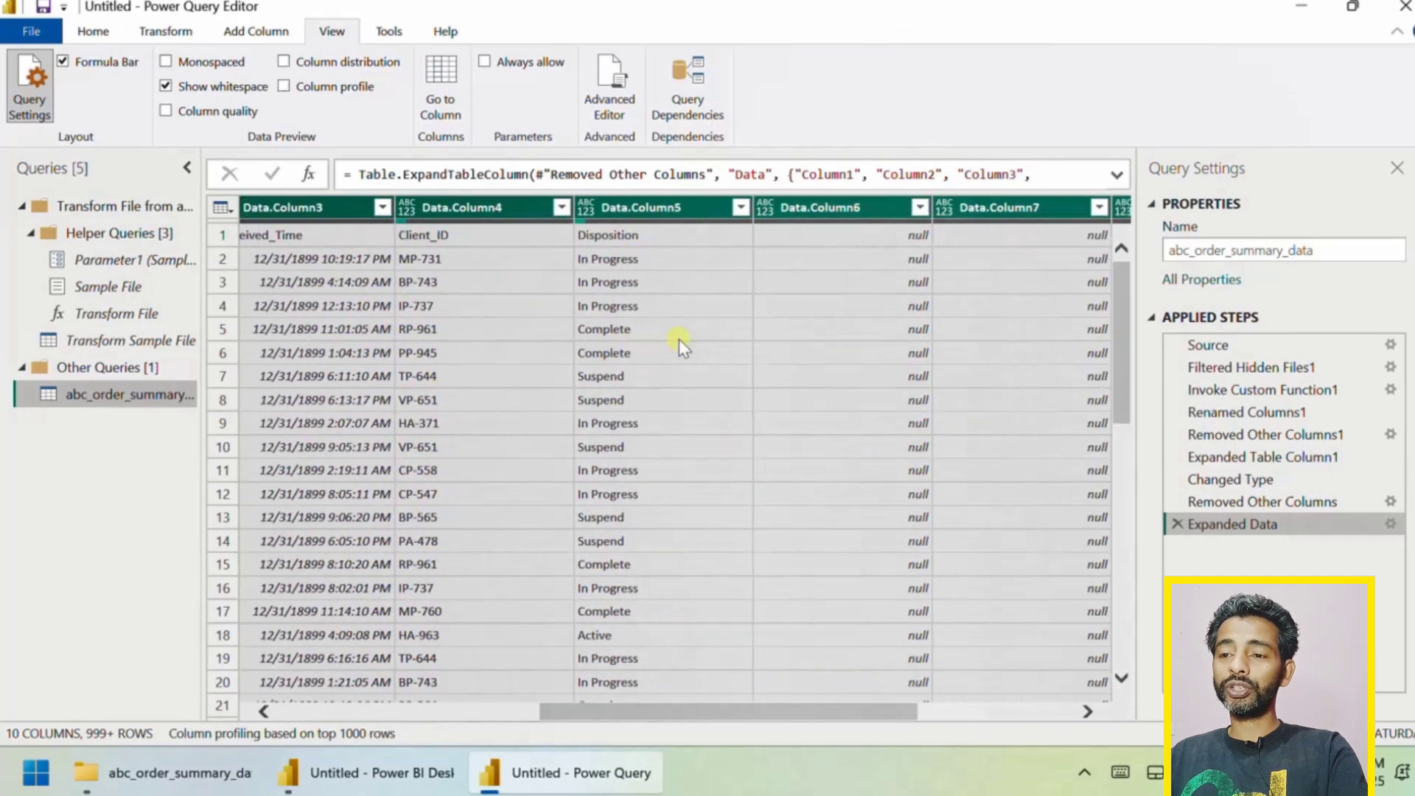
Keep only the Name and Data.Column1 to Data.Column5 columns by removing all other columns from the query
scroll(654, 333, right, 4)
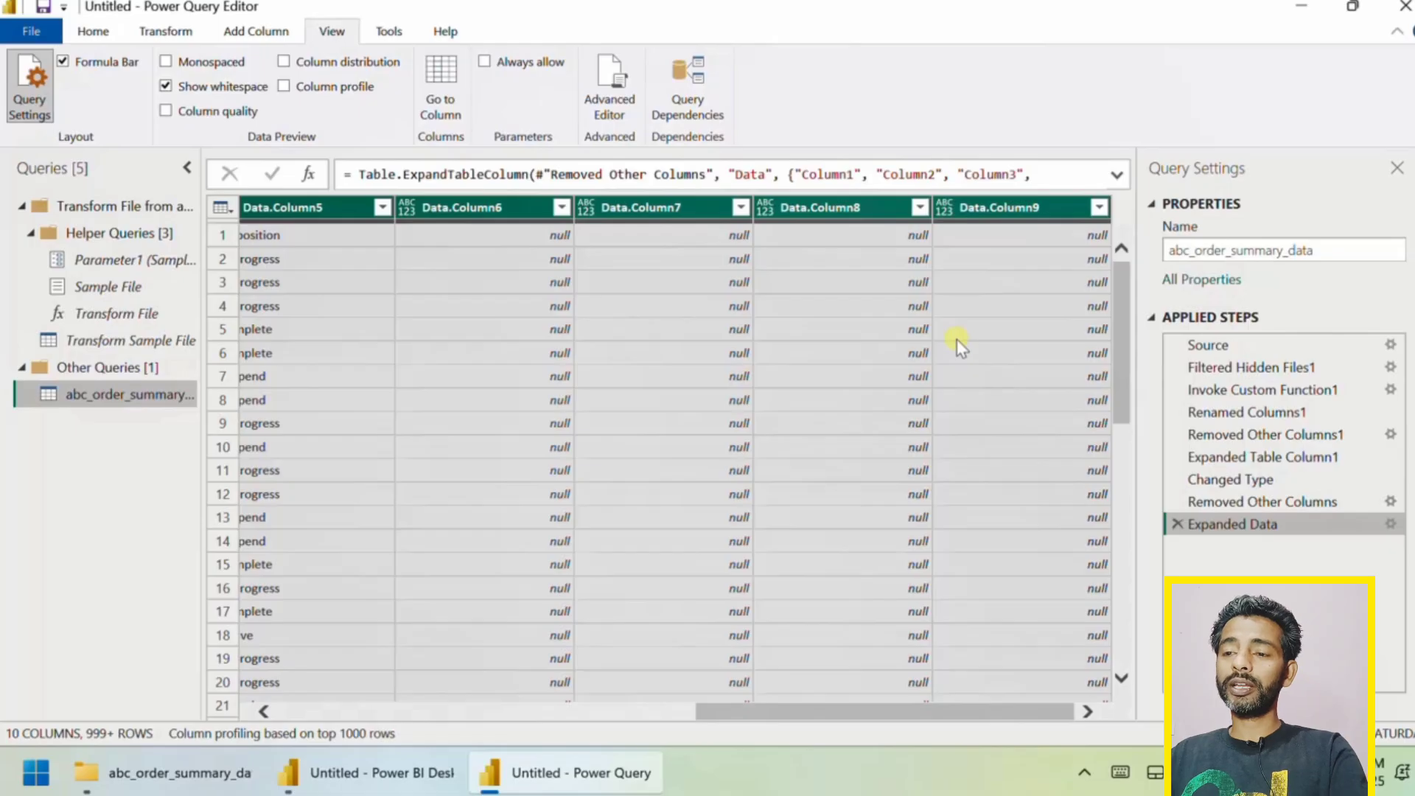
scroll(957, 339, left, 12)
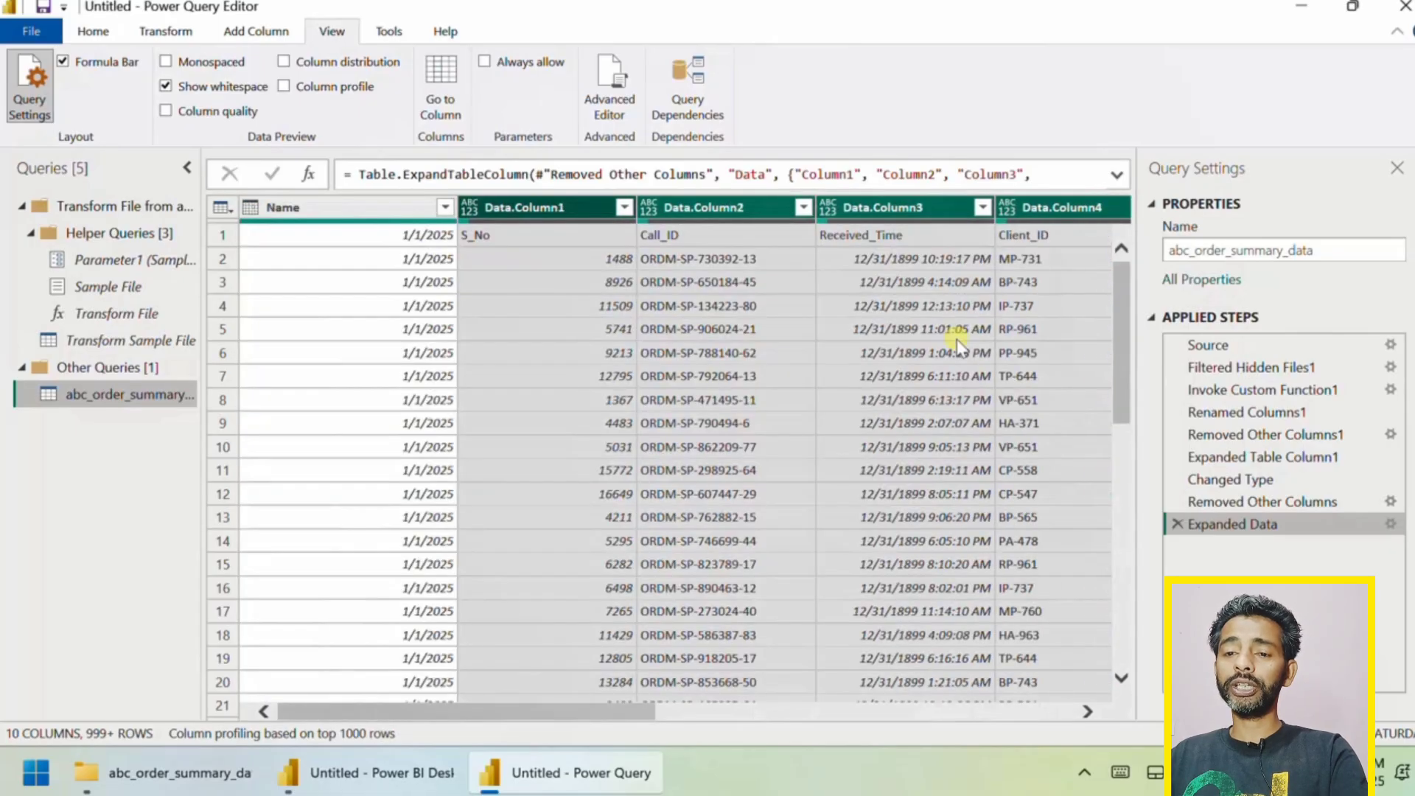
click(347, 209)
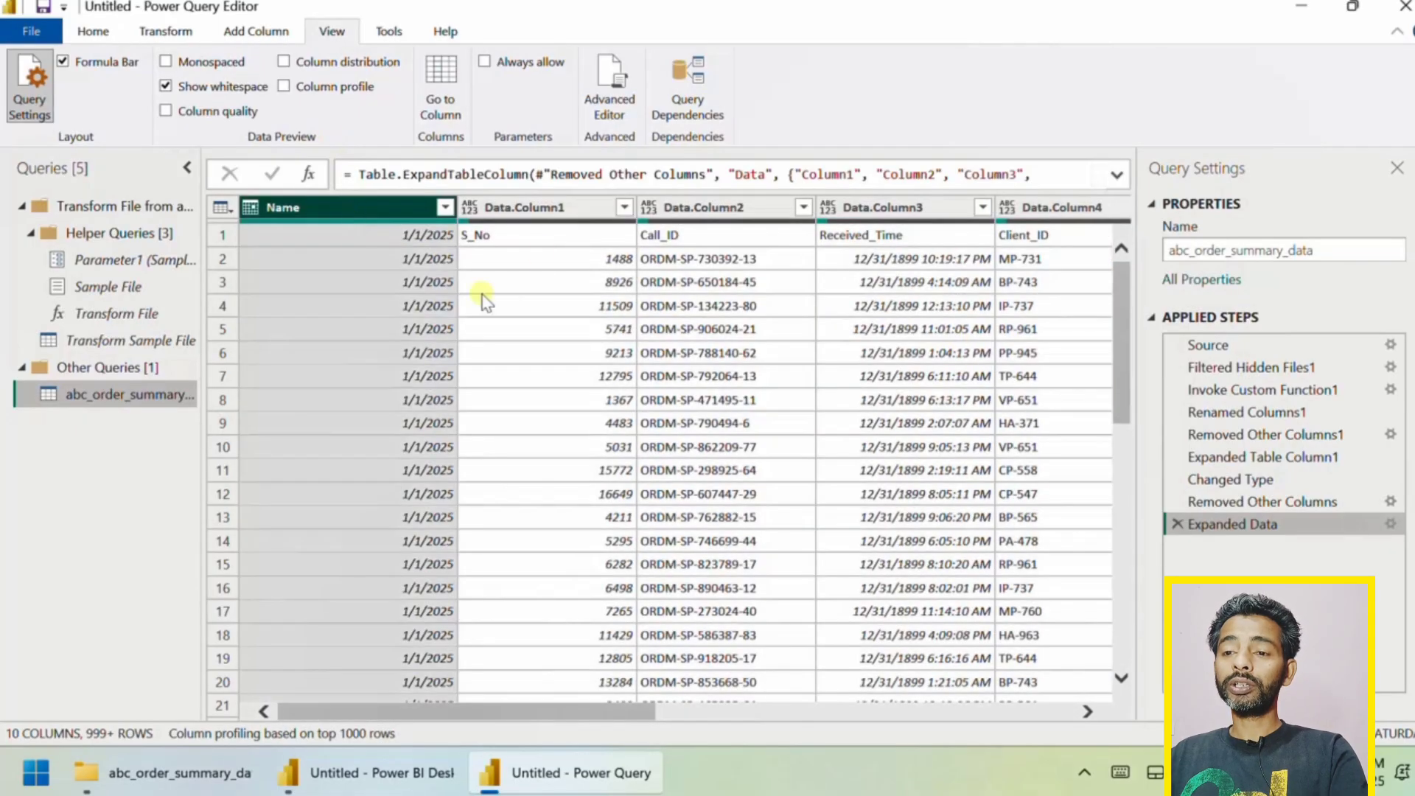
ctrl+click(527, 208)
ctrl+click(667, 209)
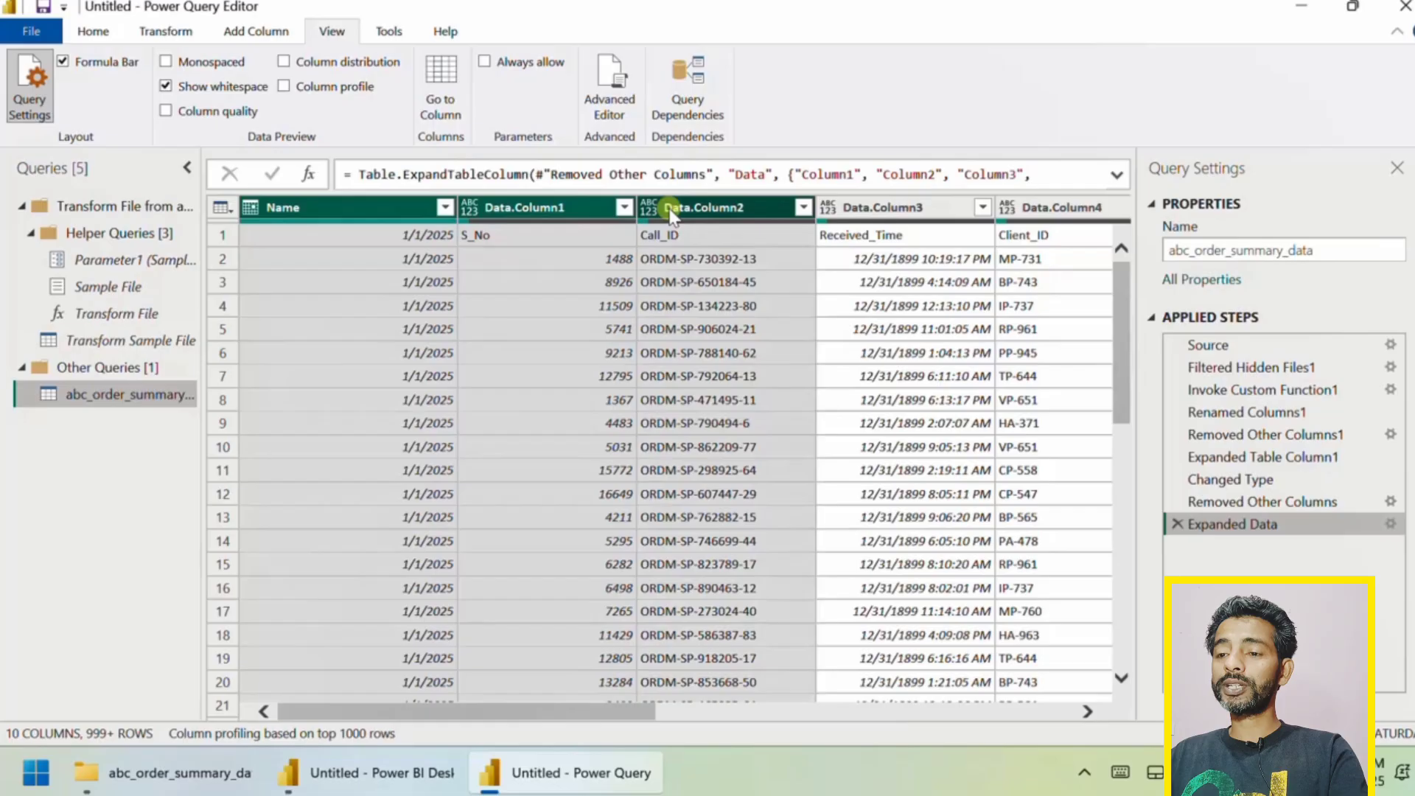
ctrl+click(847, 212)
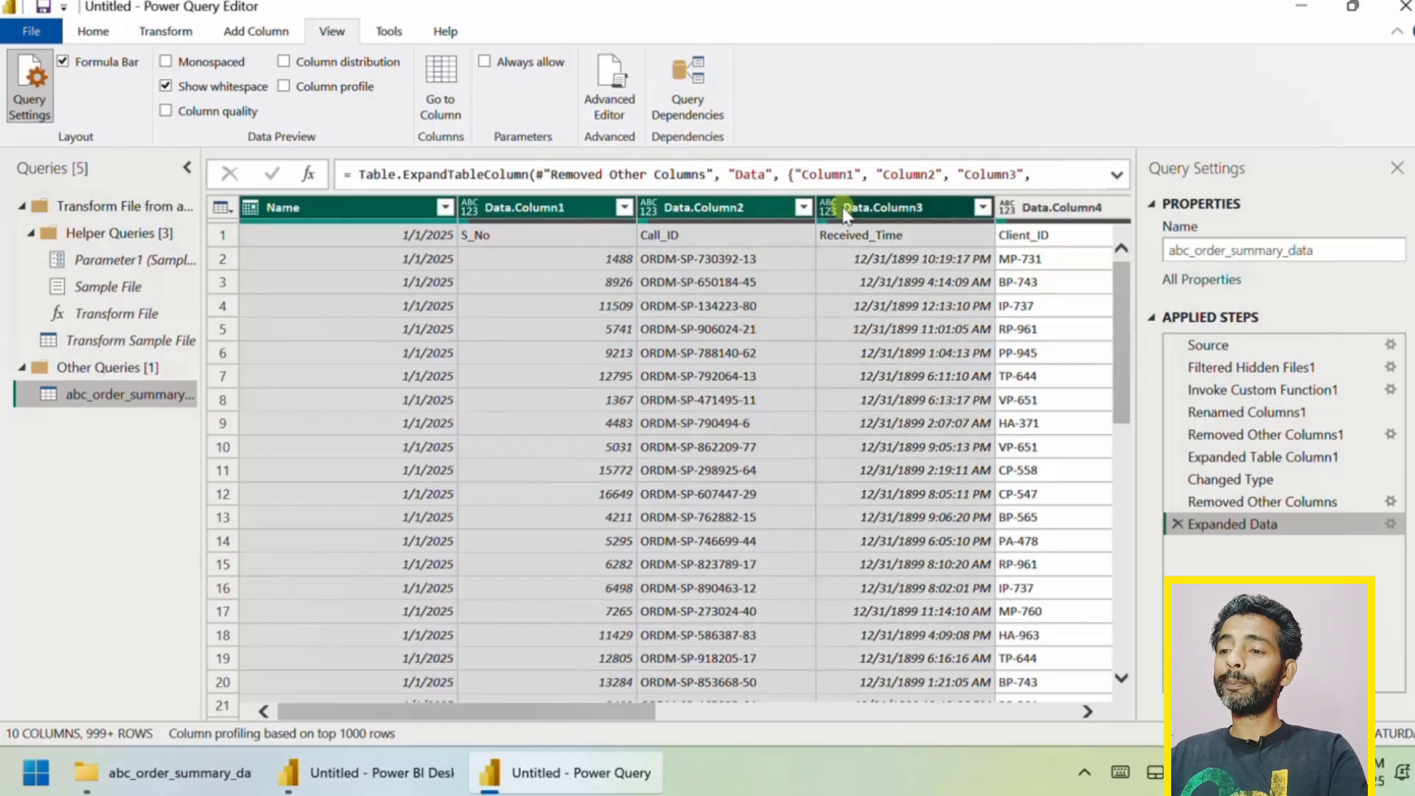
ctrl+click(1024, 210)
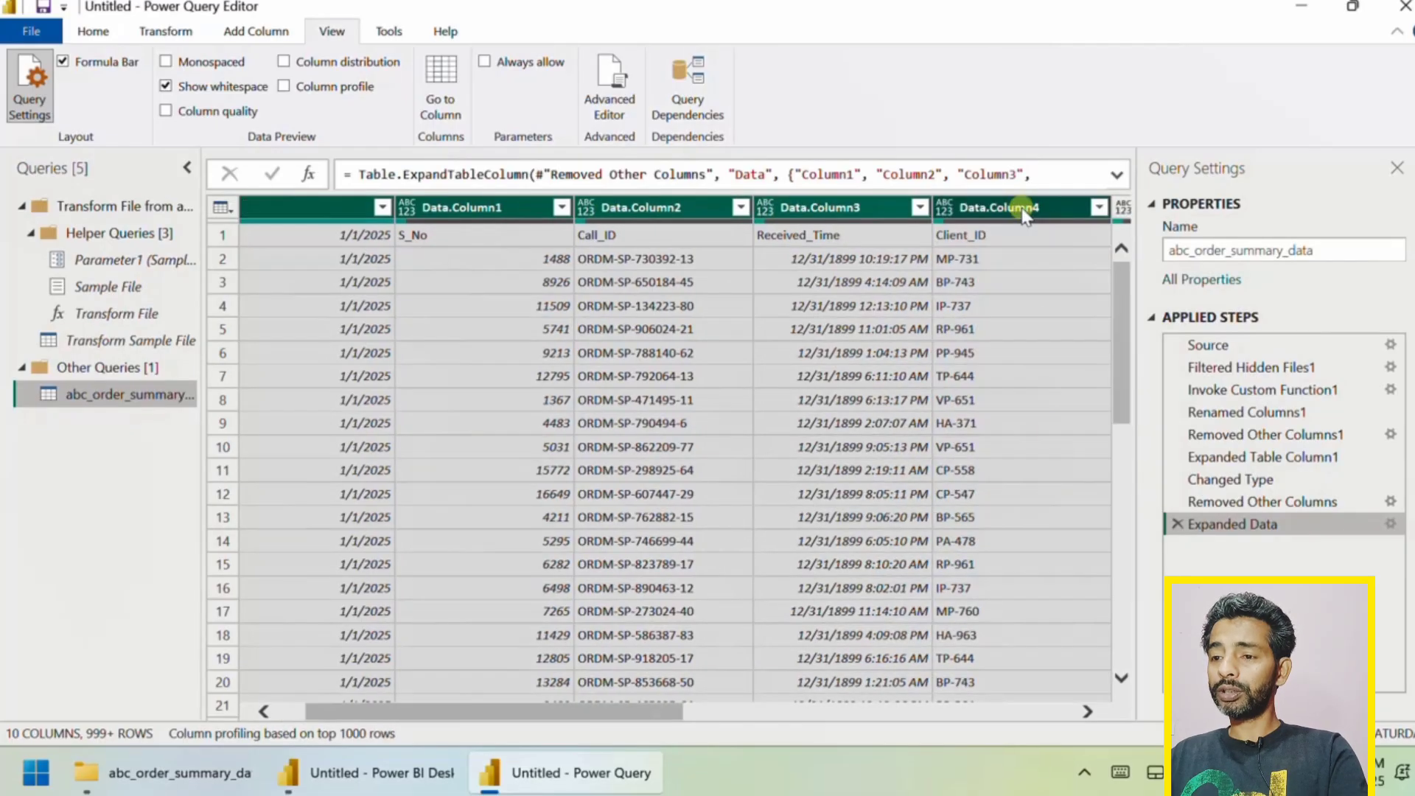
click(1088, 711)
click(1088, 710)
click(1088, 711)
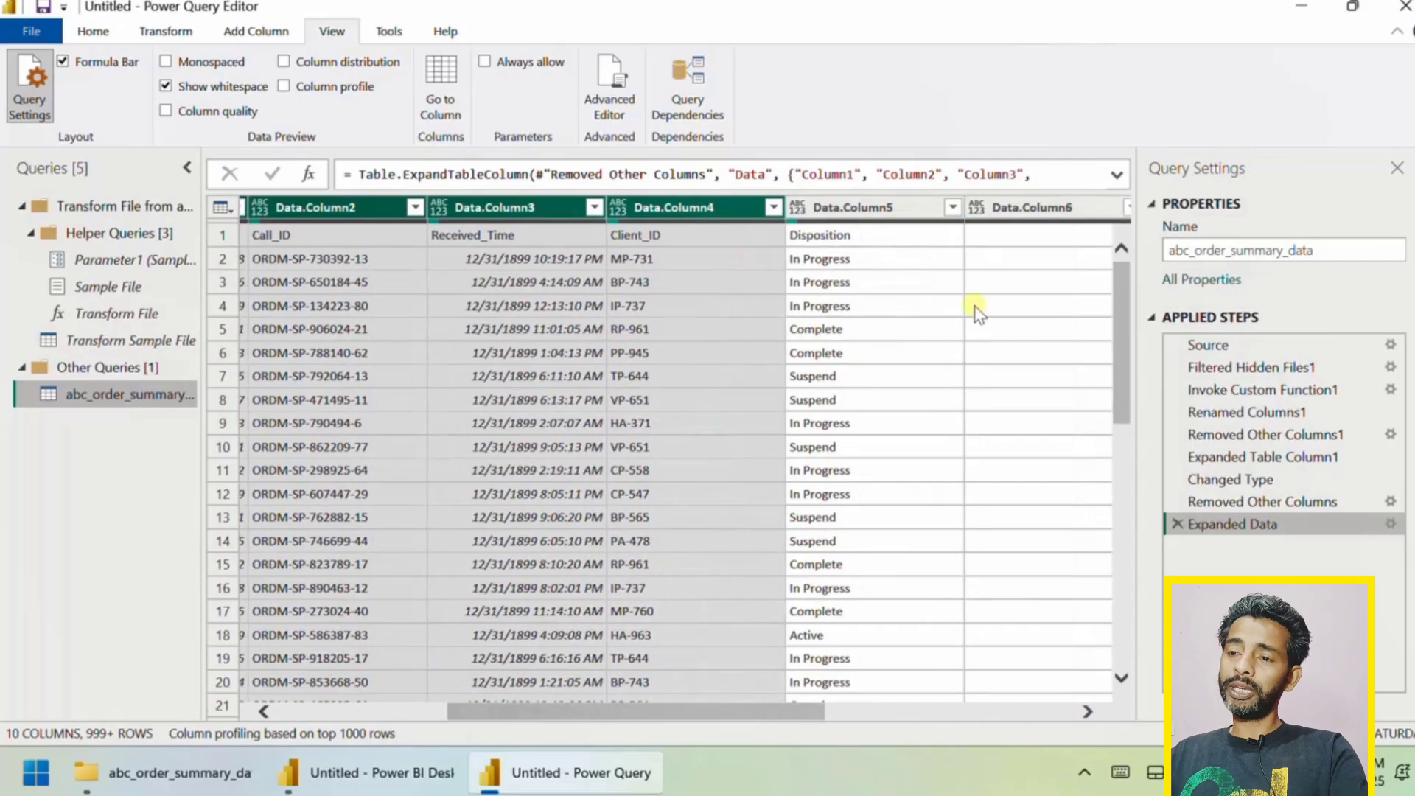
ctrl+click(835, 211)
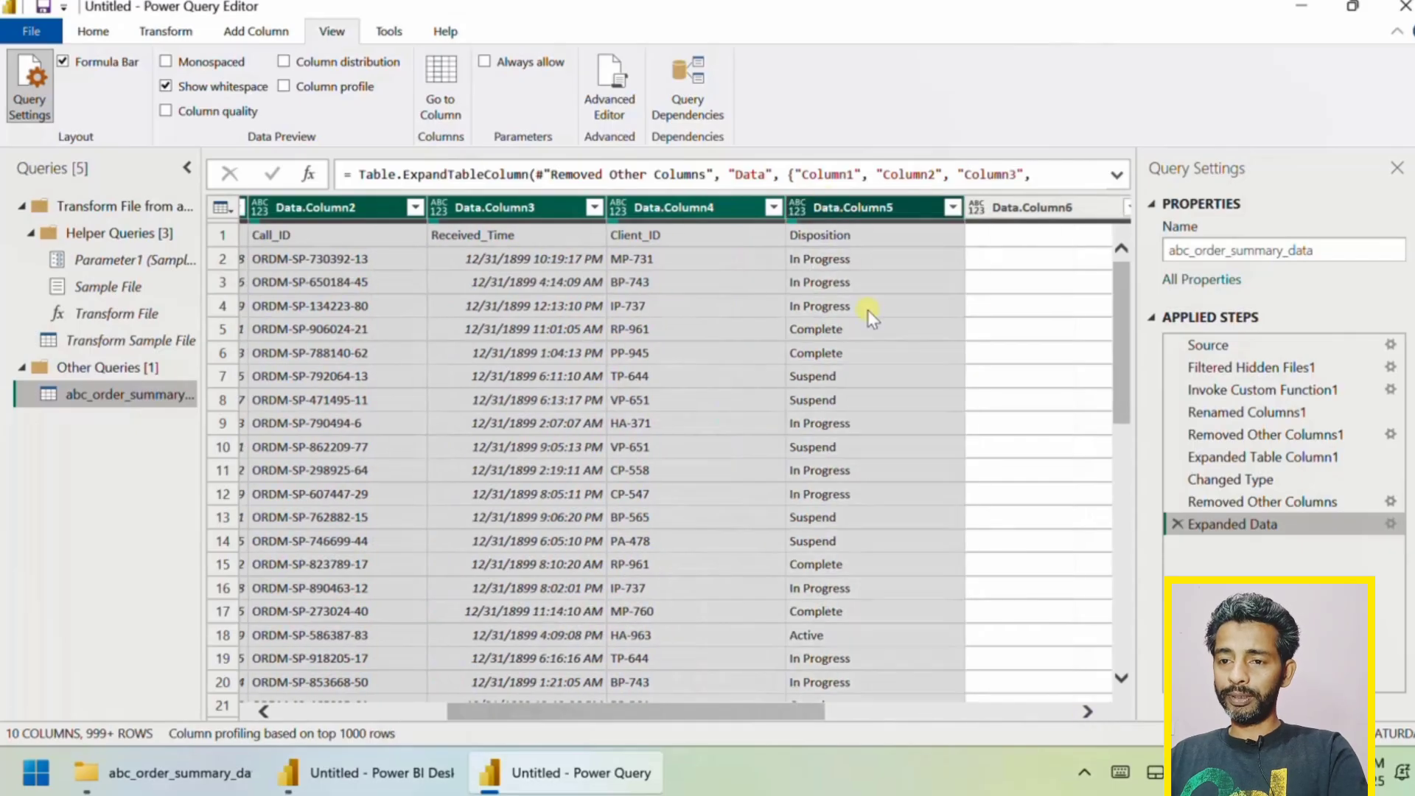
scroll(730, 377, left, 5)
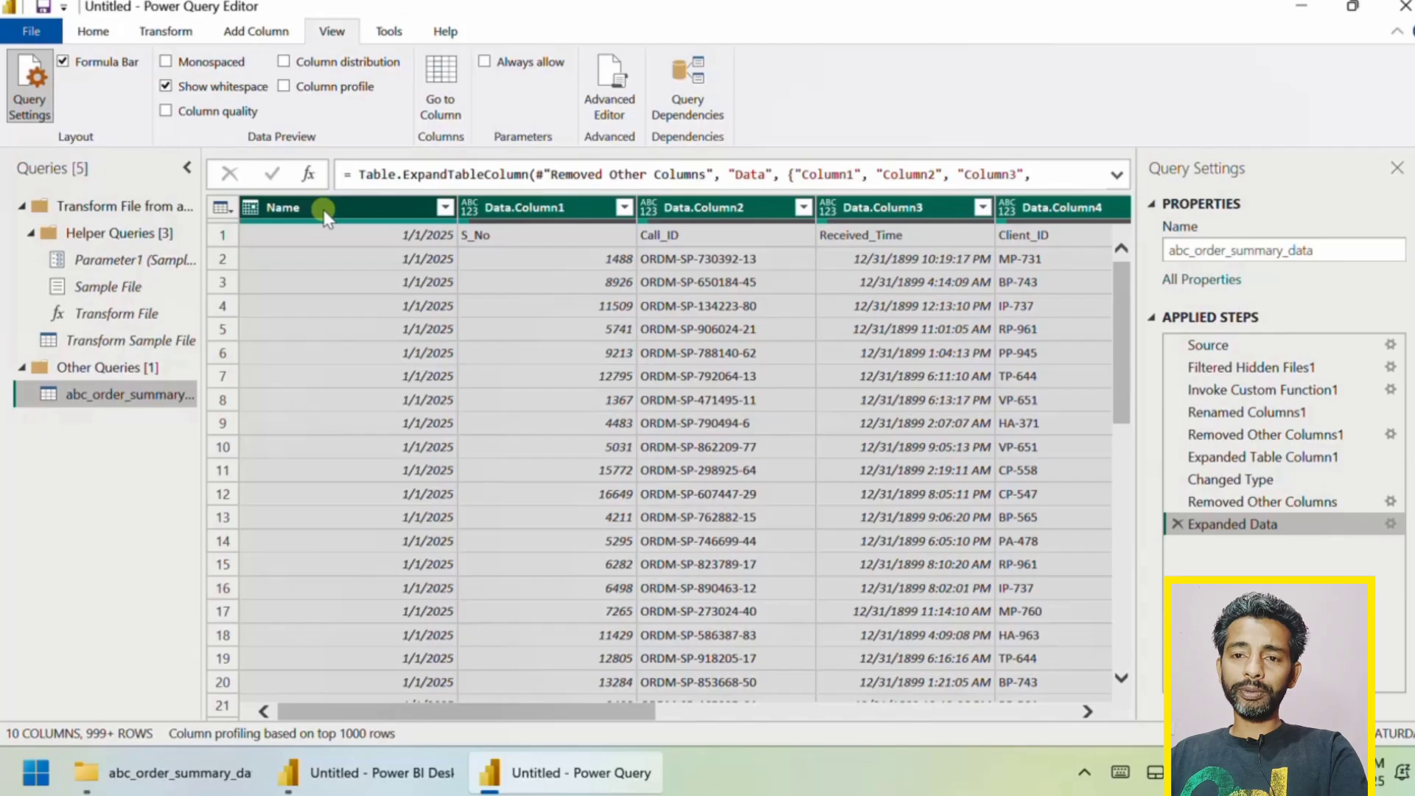
click(165, 31)
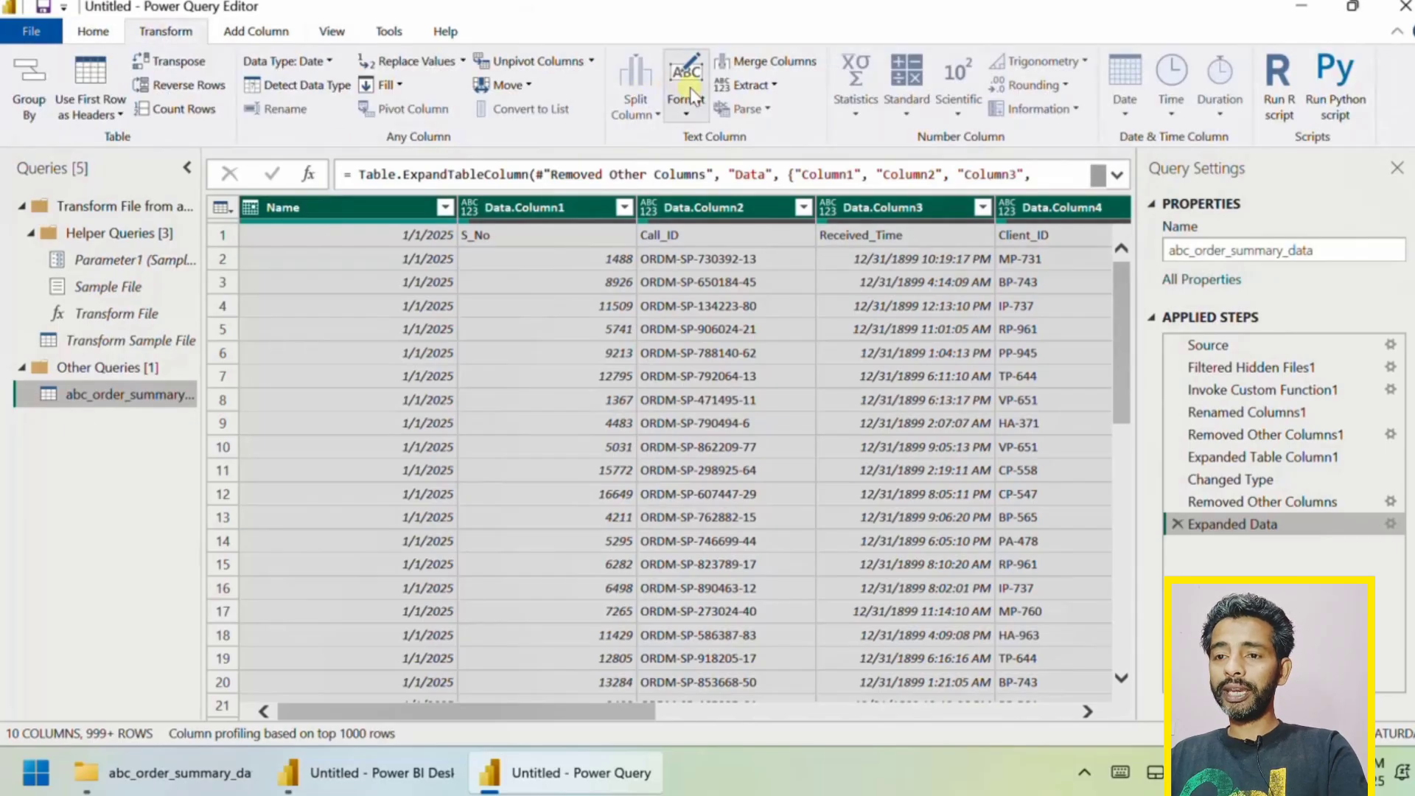
click(684, 110)
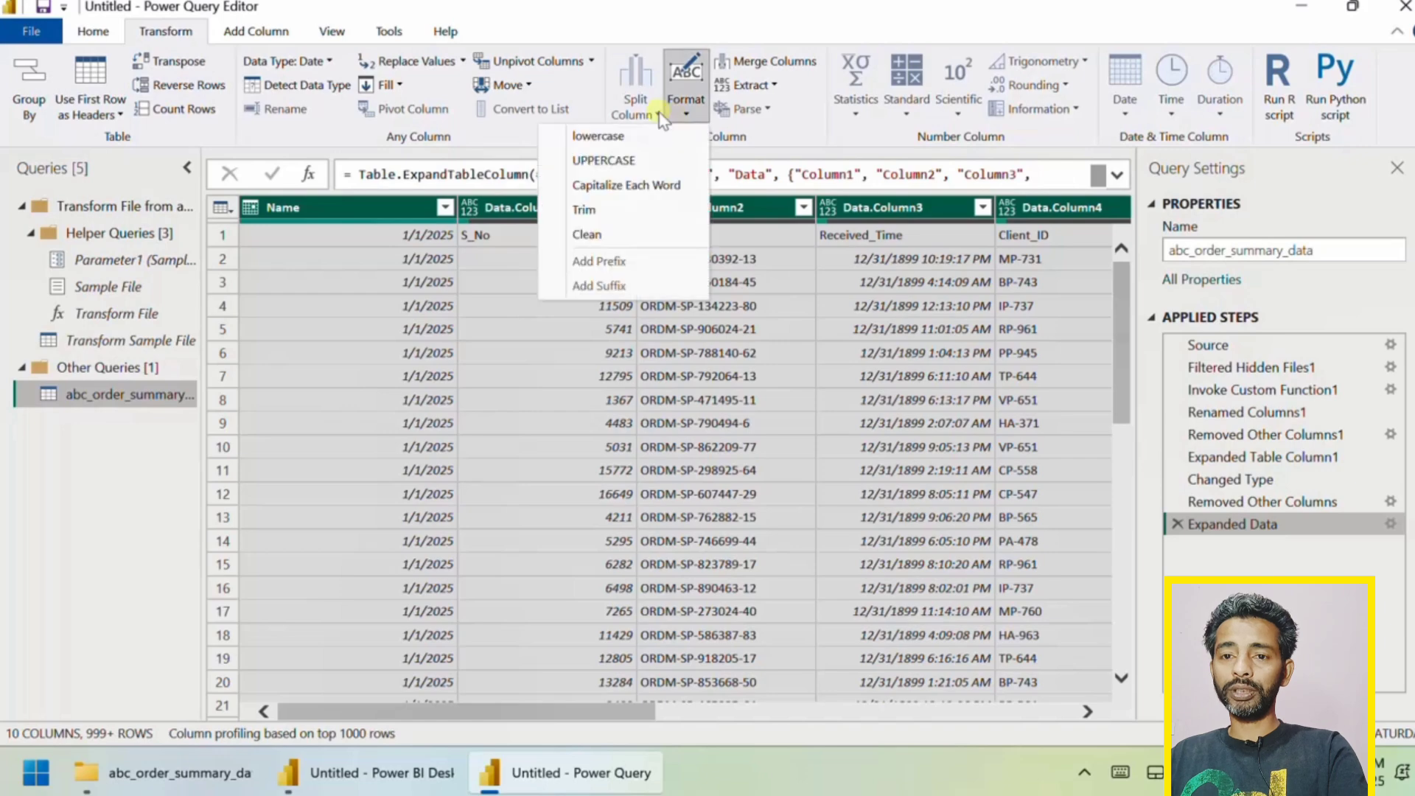
click(102, 33)
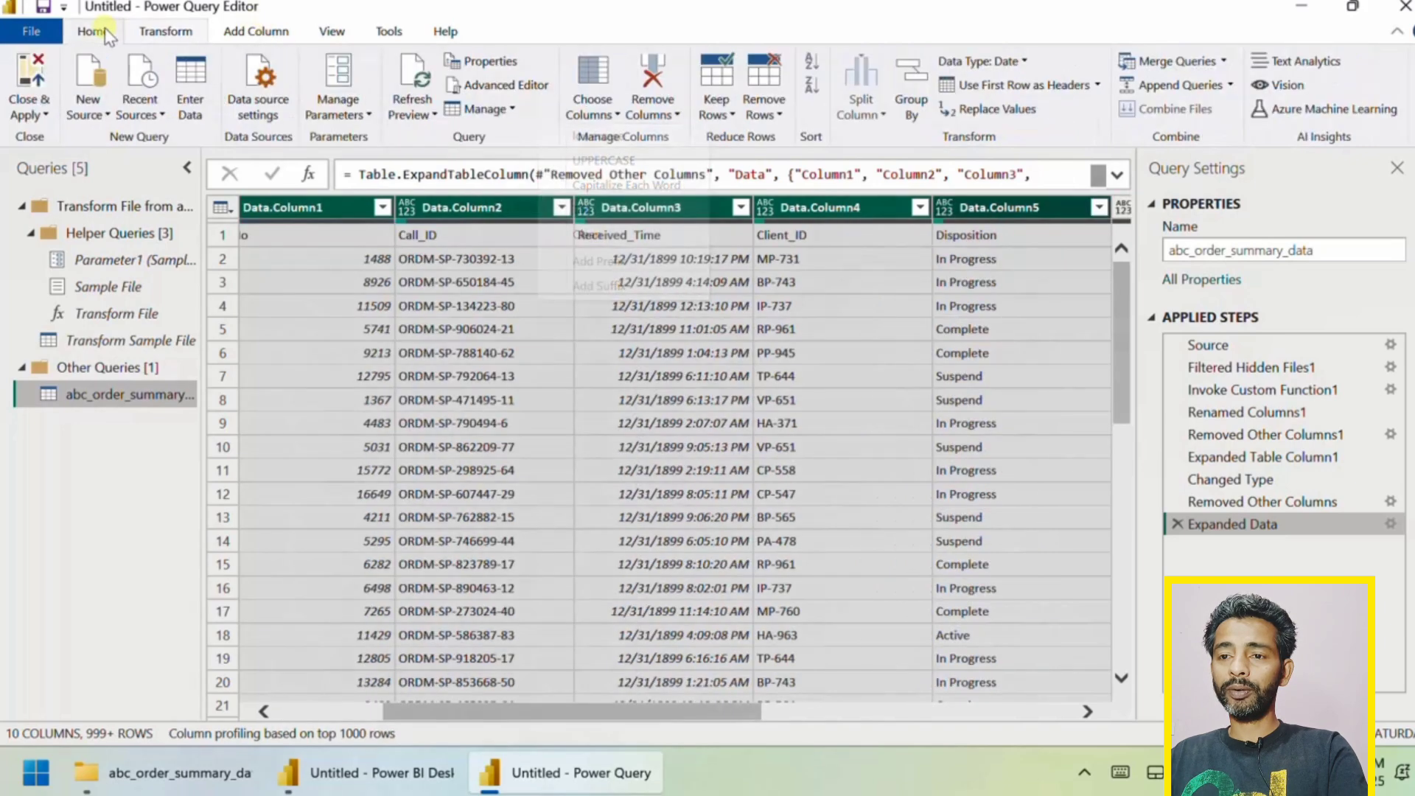
click(669, 117)
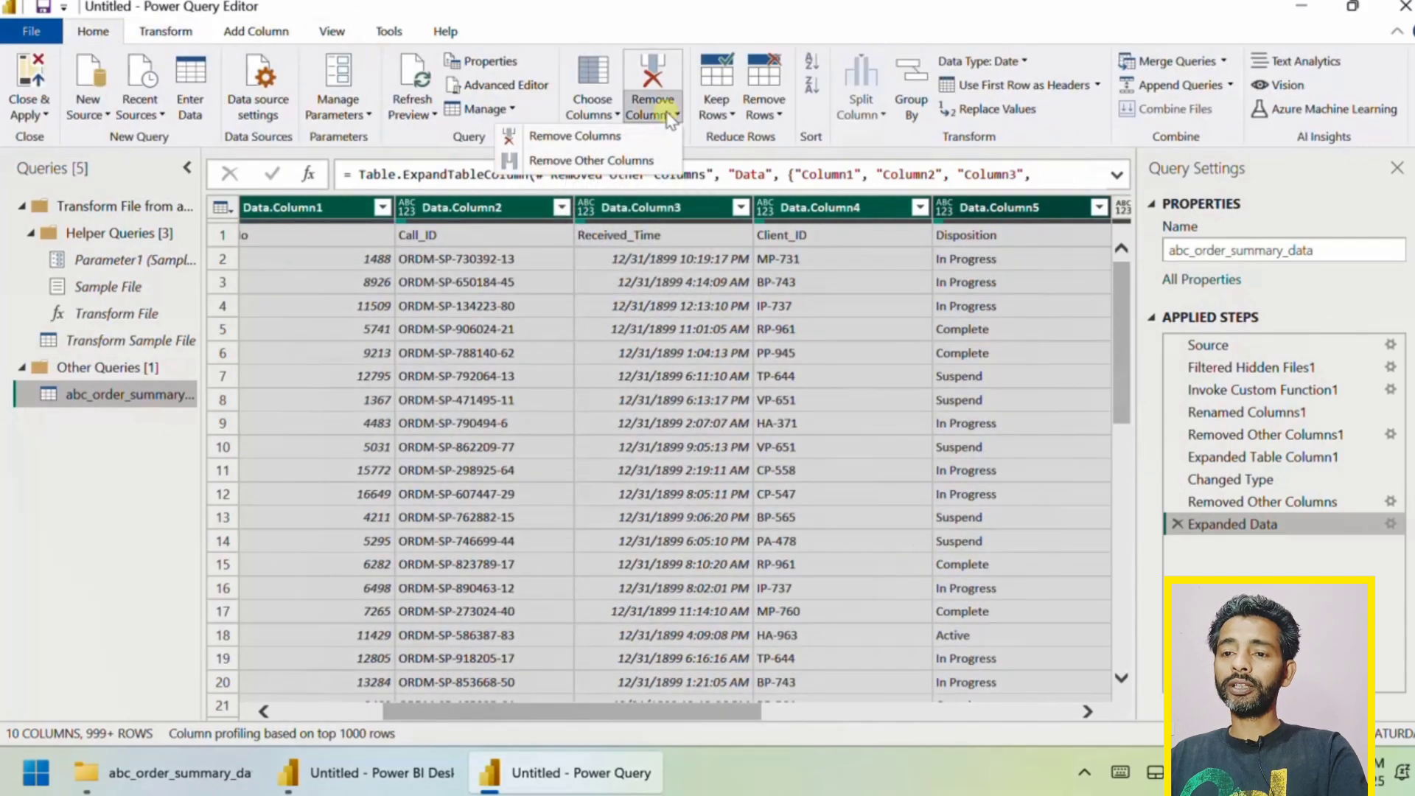
click(615, 161)
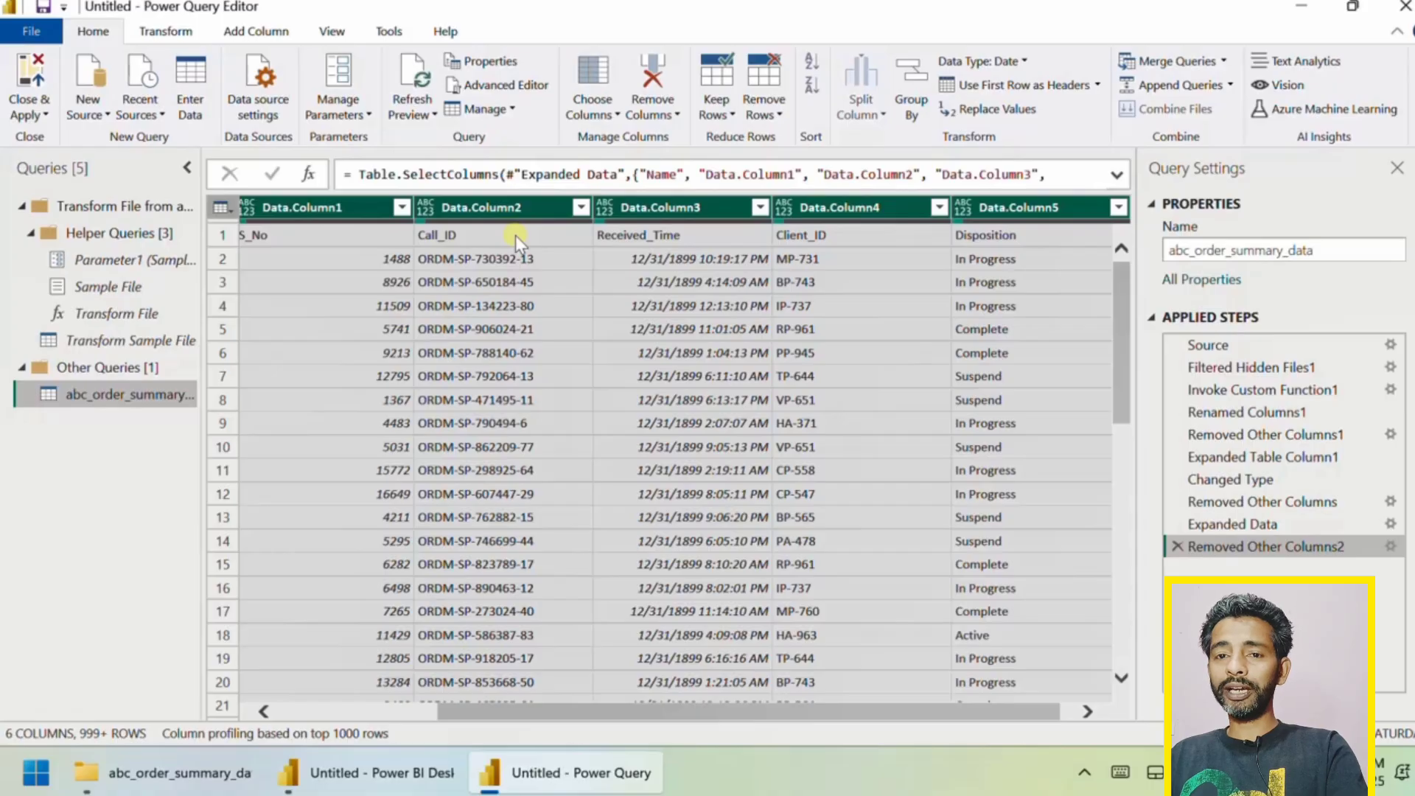
Promote the first row of the combined table to column headers and look over the new header names
click(162, 31)
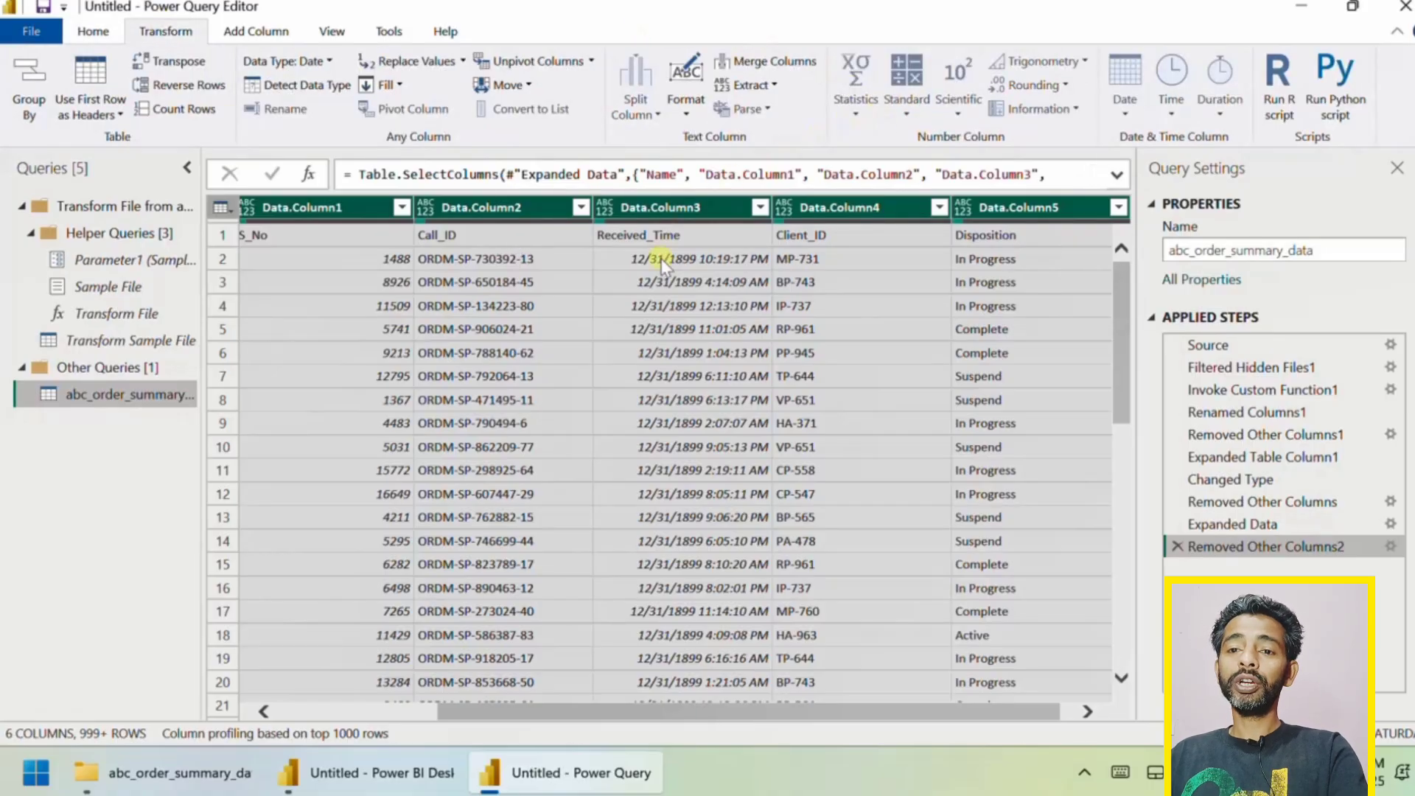
click(93, 32)
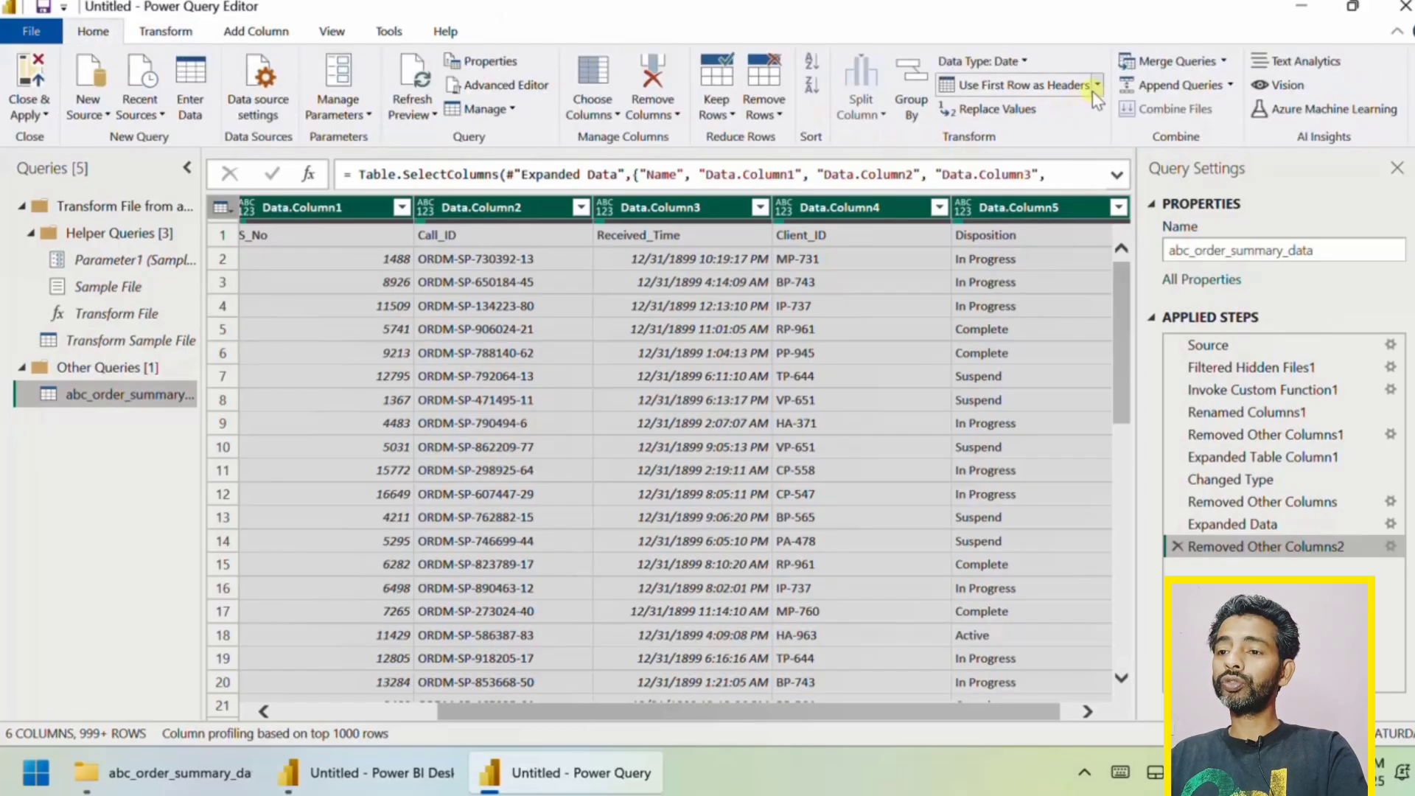
click(1061, 87)
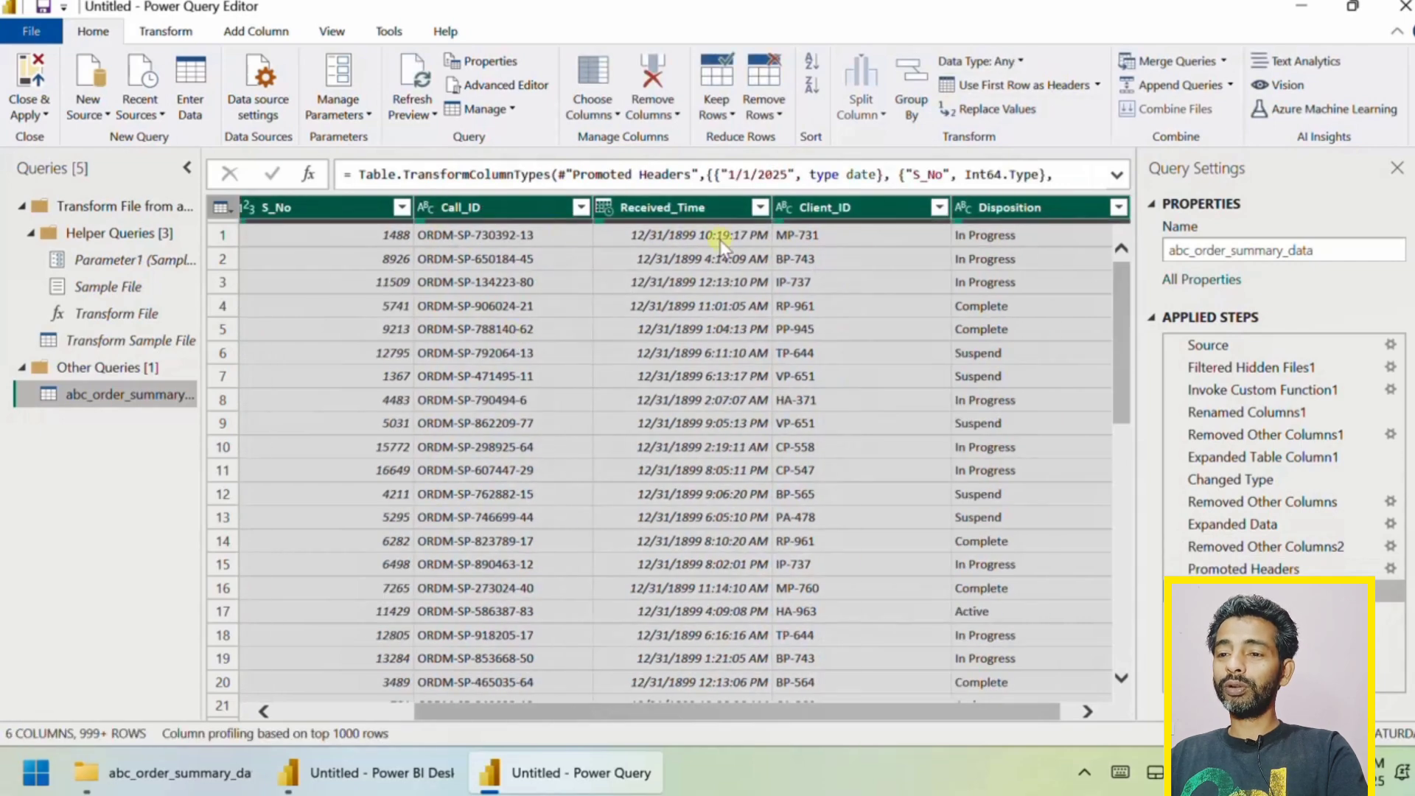
scroll(948, 280, right, 1)
scroll(948, 280, left, 2)
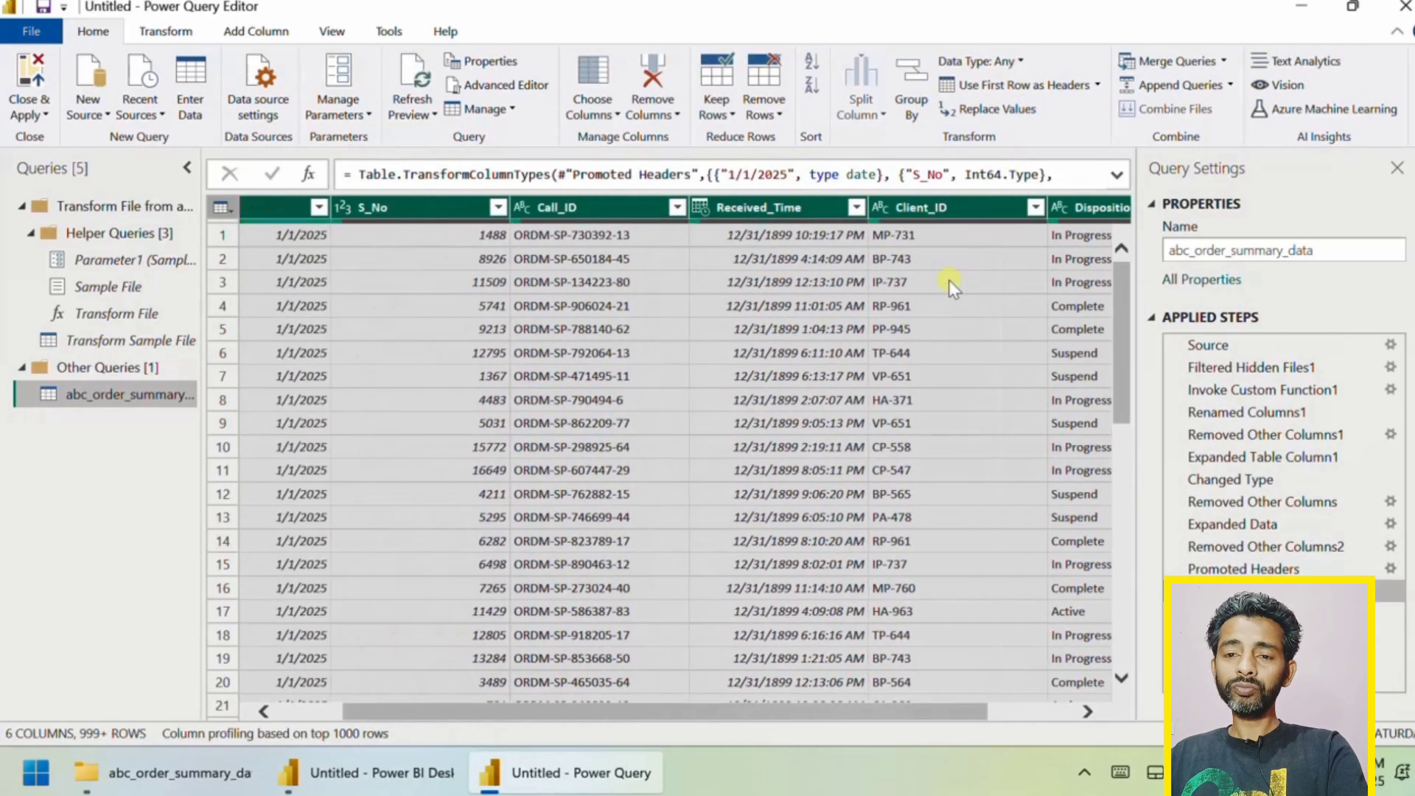
scroll(577, 328, left, 1)
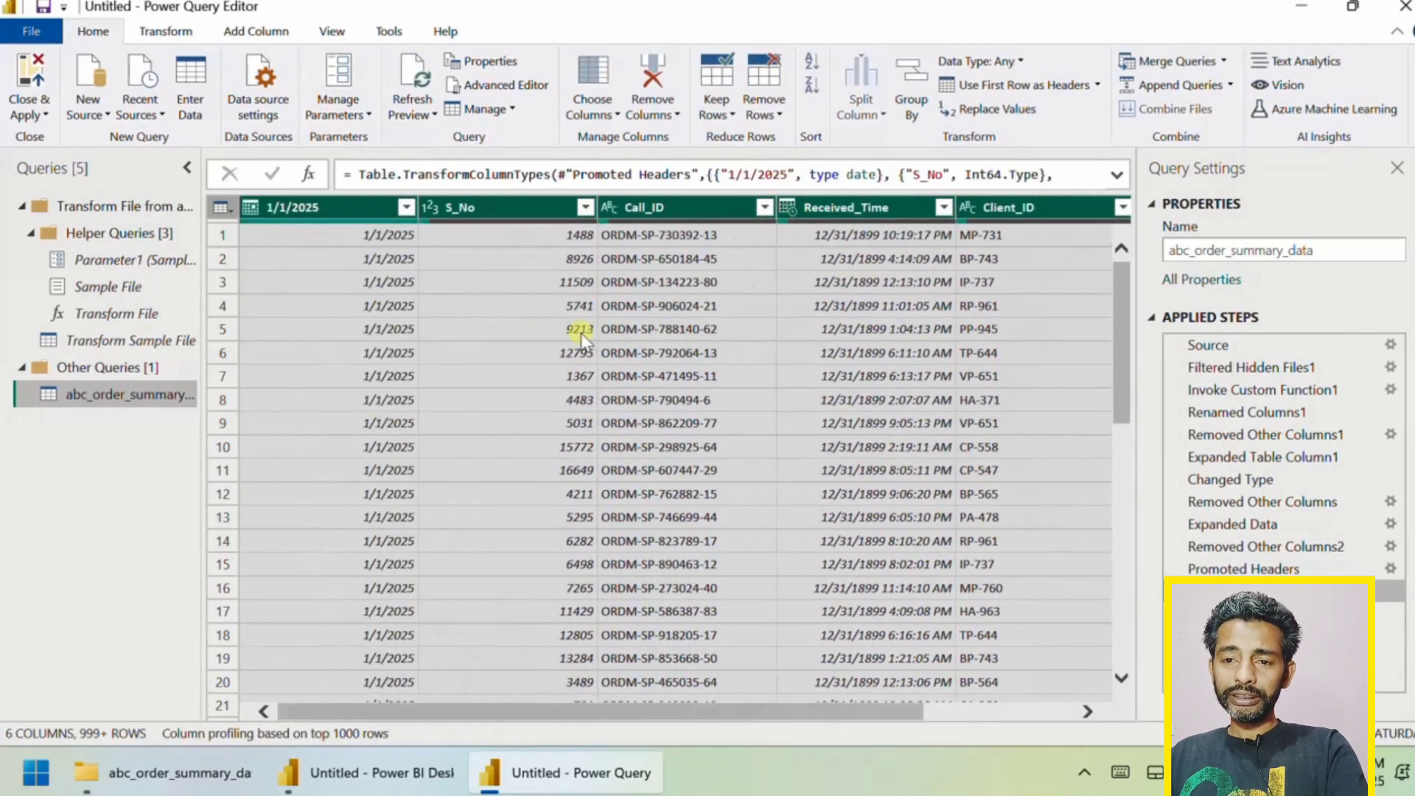
Rename the 1/1/2025 column as Date
double_click(293, 209)
text(Dat)
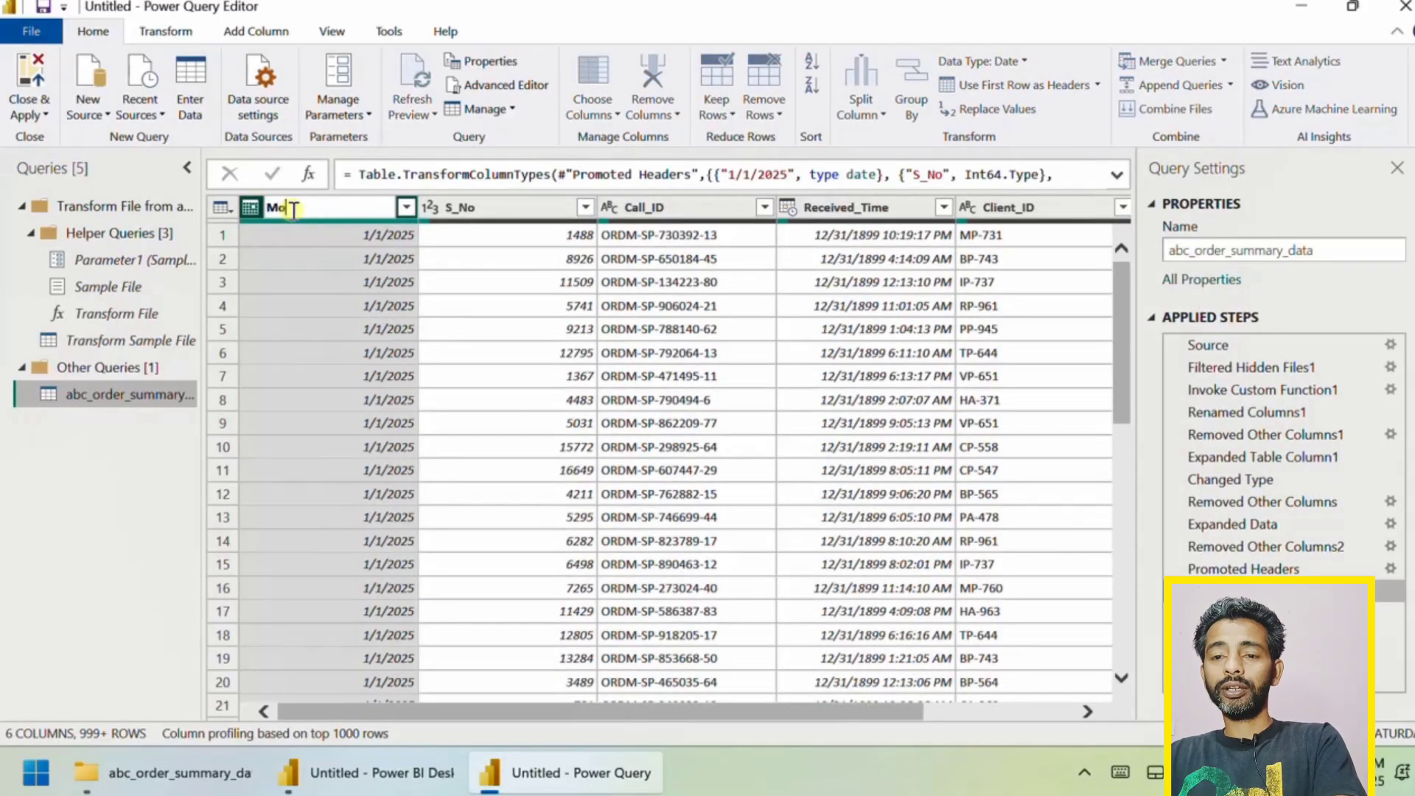
key(BackSpace)
key(BackSpace)
key(BackSpace)
text(Date)
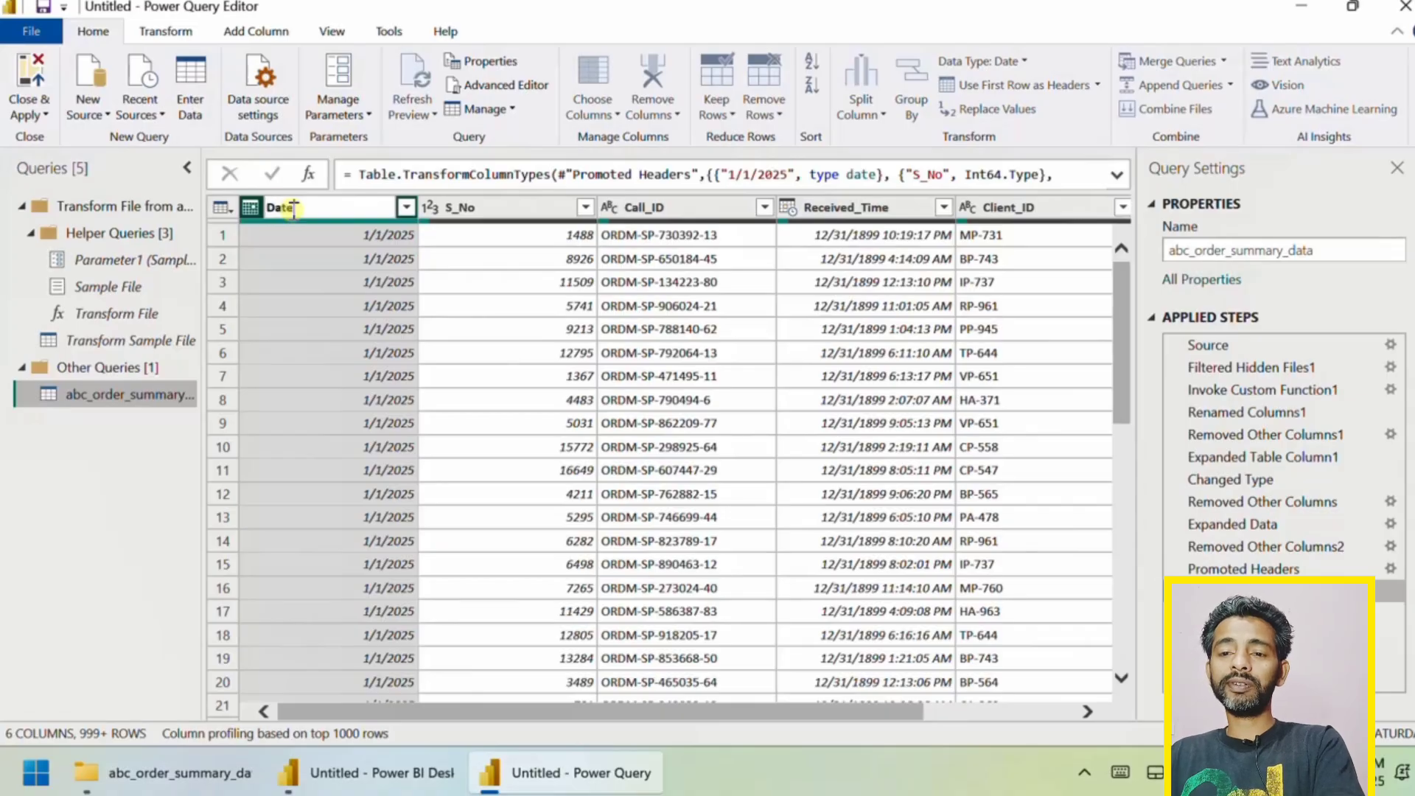
key(Return)
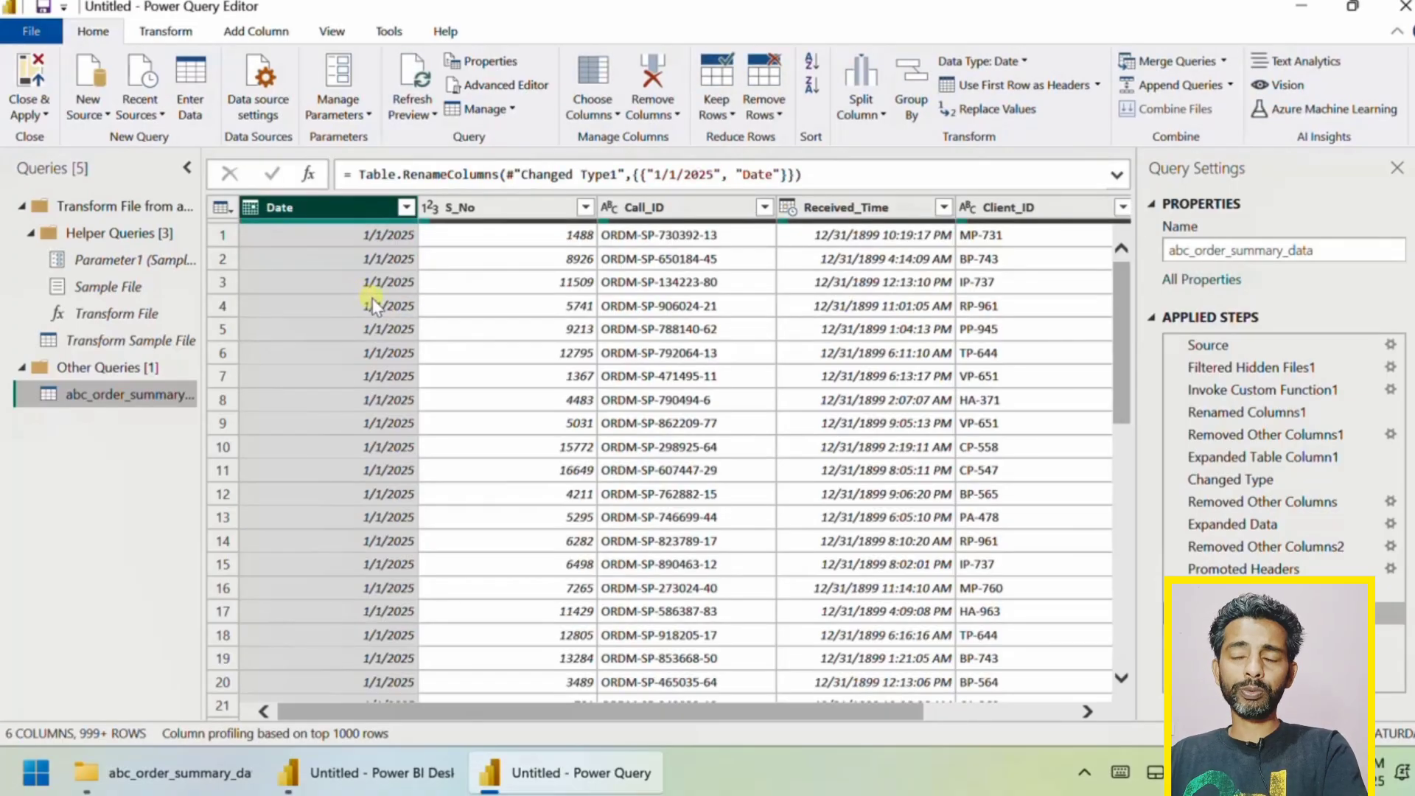
Change the data type of the Received_Time column to Time
scroll(557, 332, right, 3)
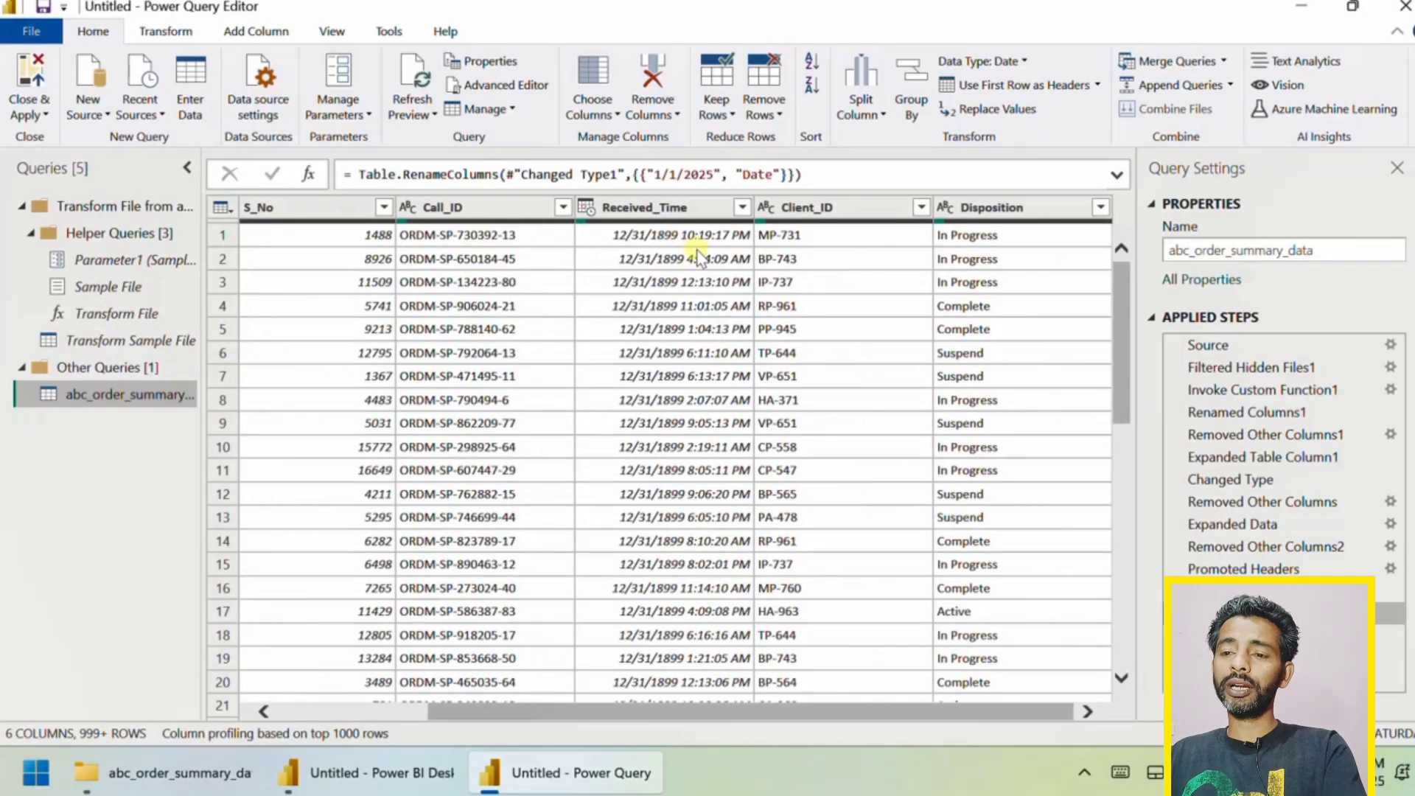
click(588, 205)
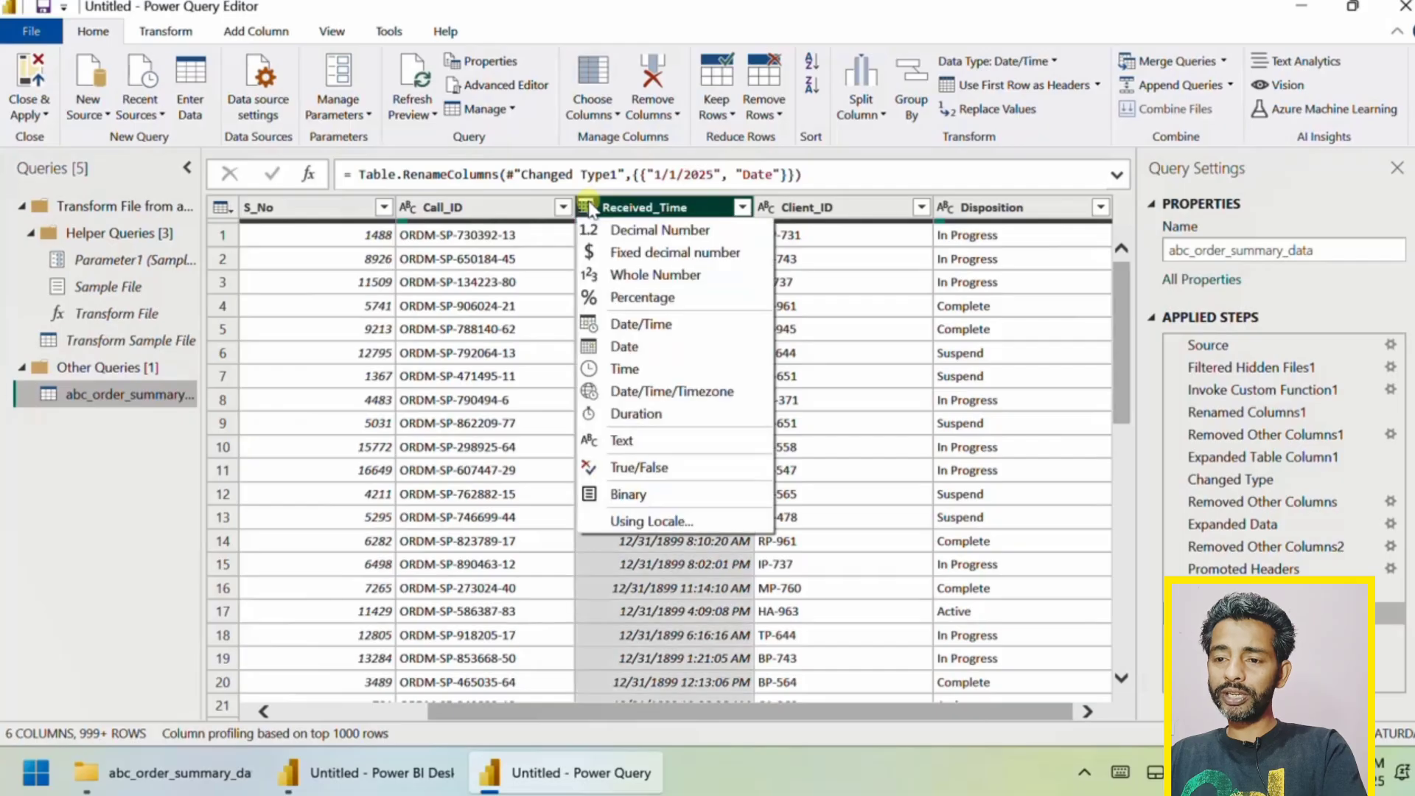
click(625, 370)
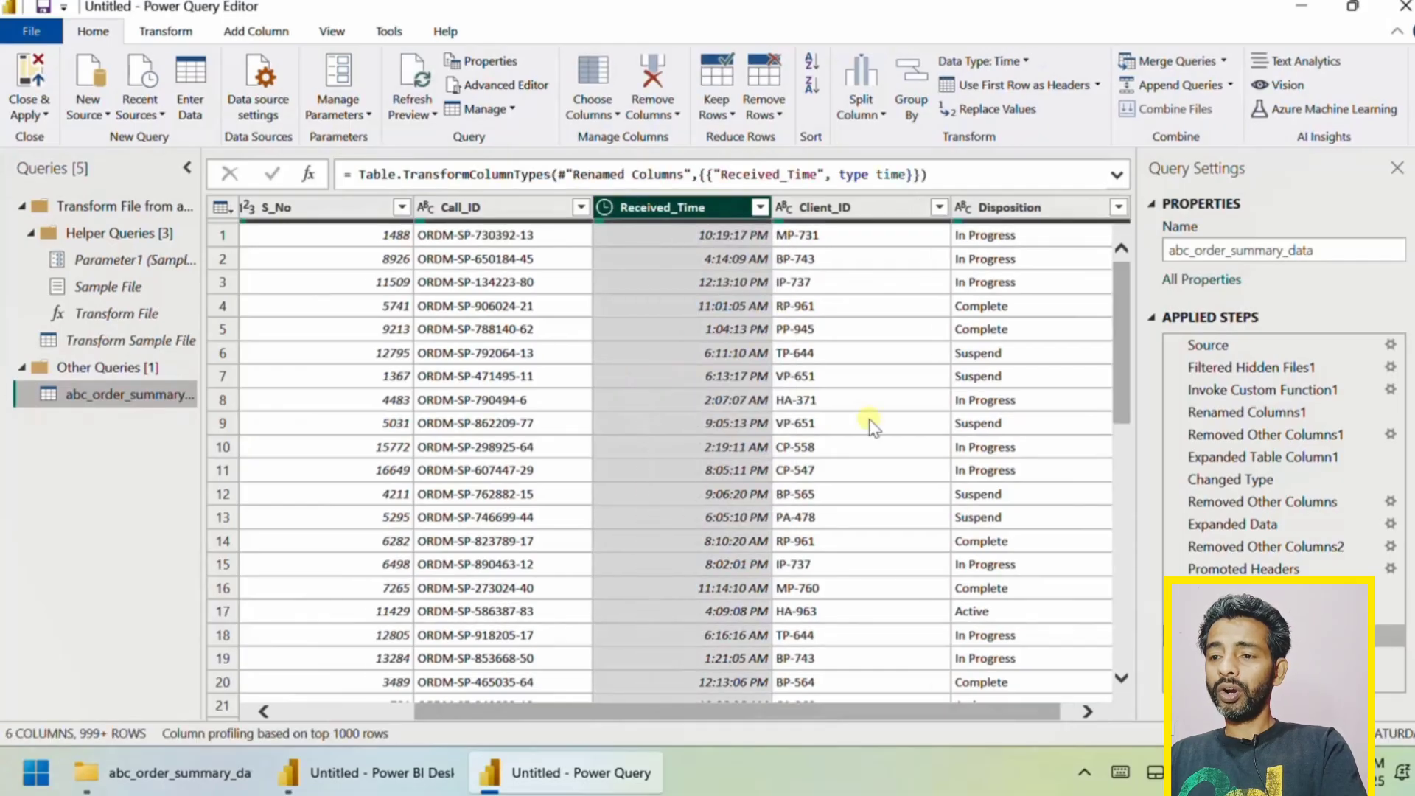
Load the full value list of the Call_ID column and filter out its null rows
scroll(871, 422, left, 5)
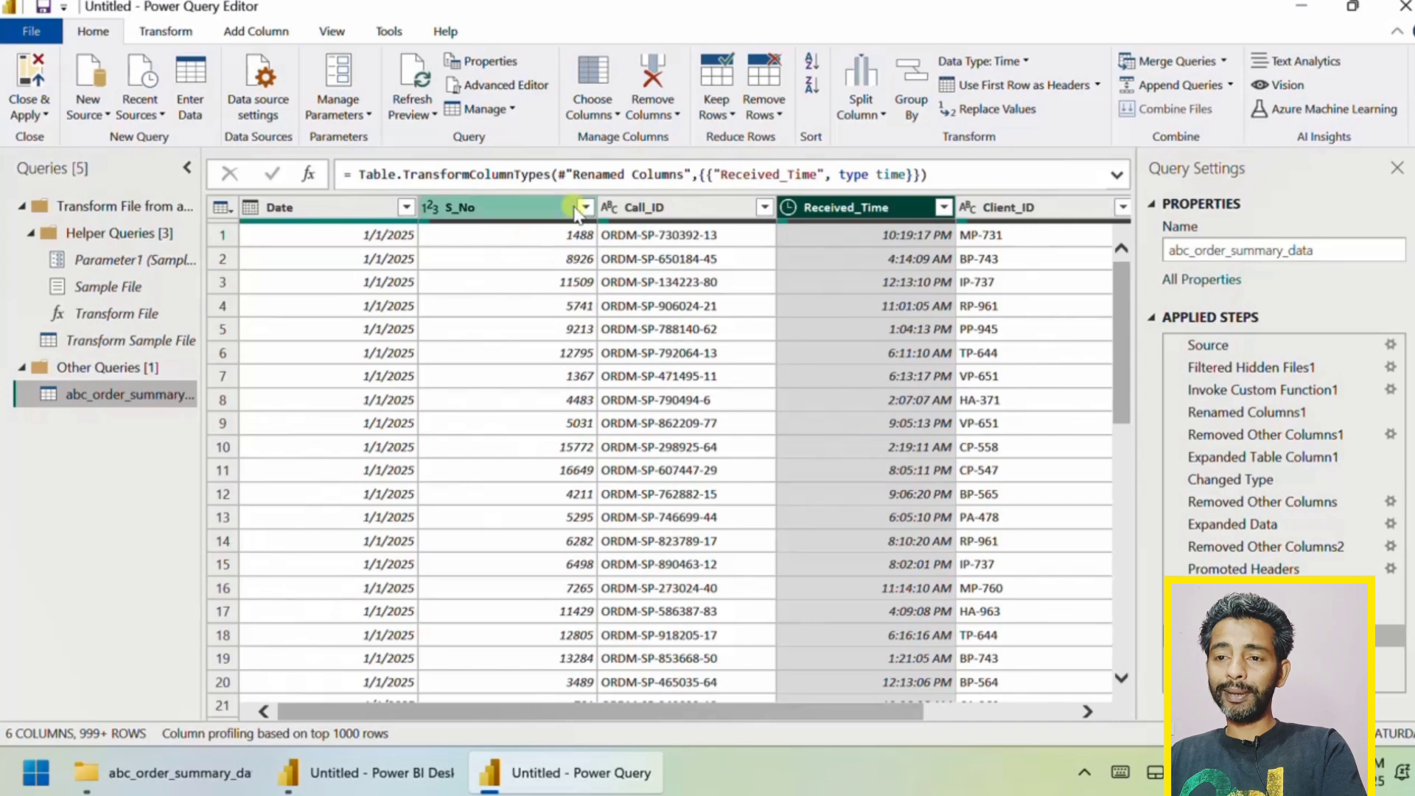
click(584, 208)
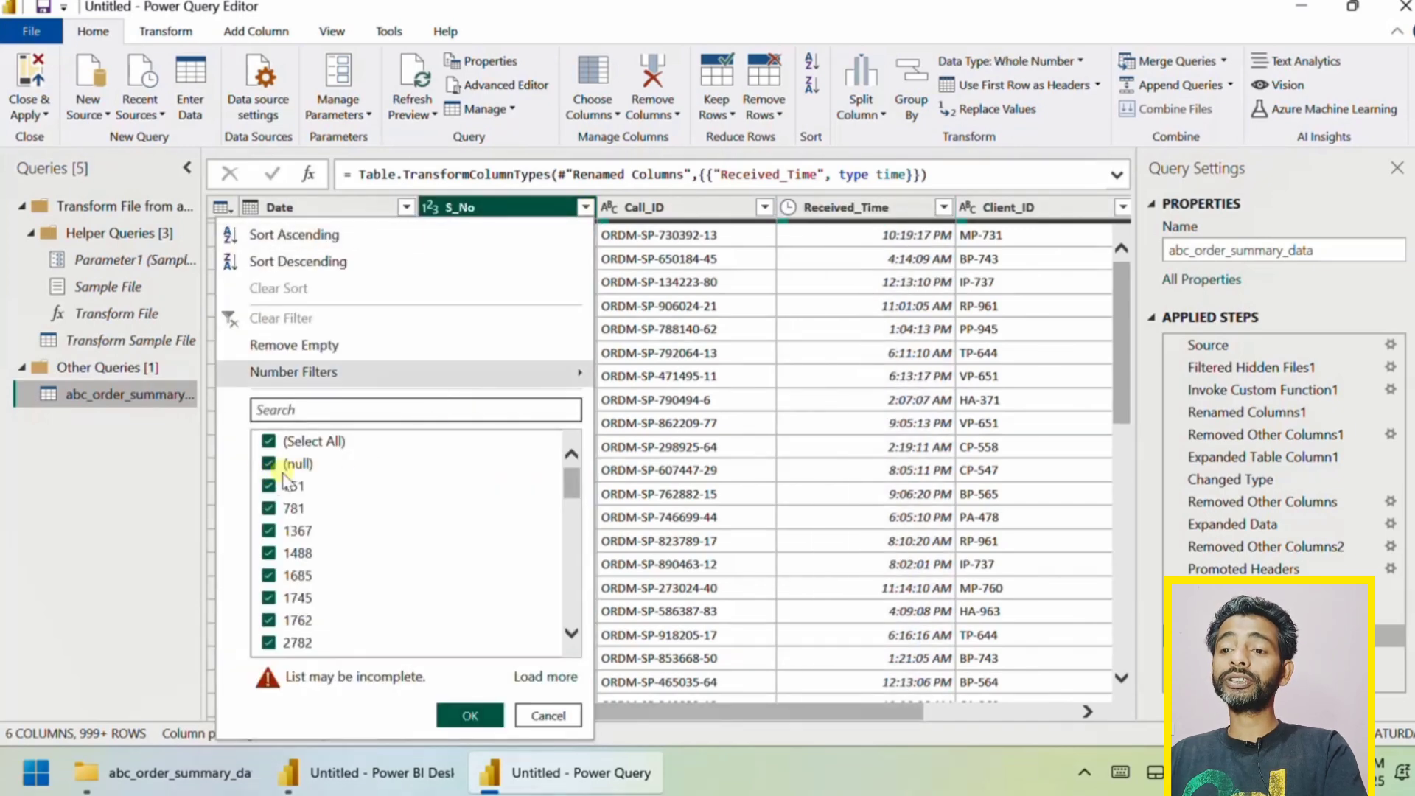
click(672, 376)
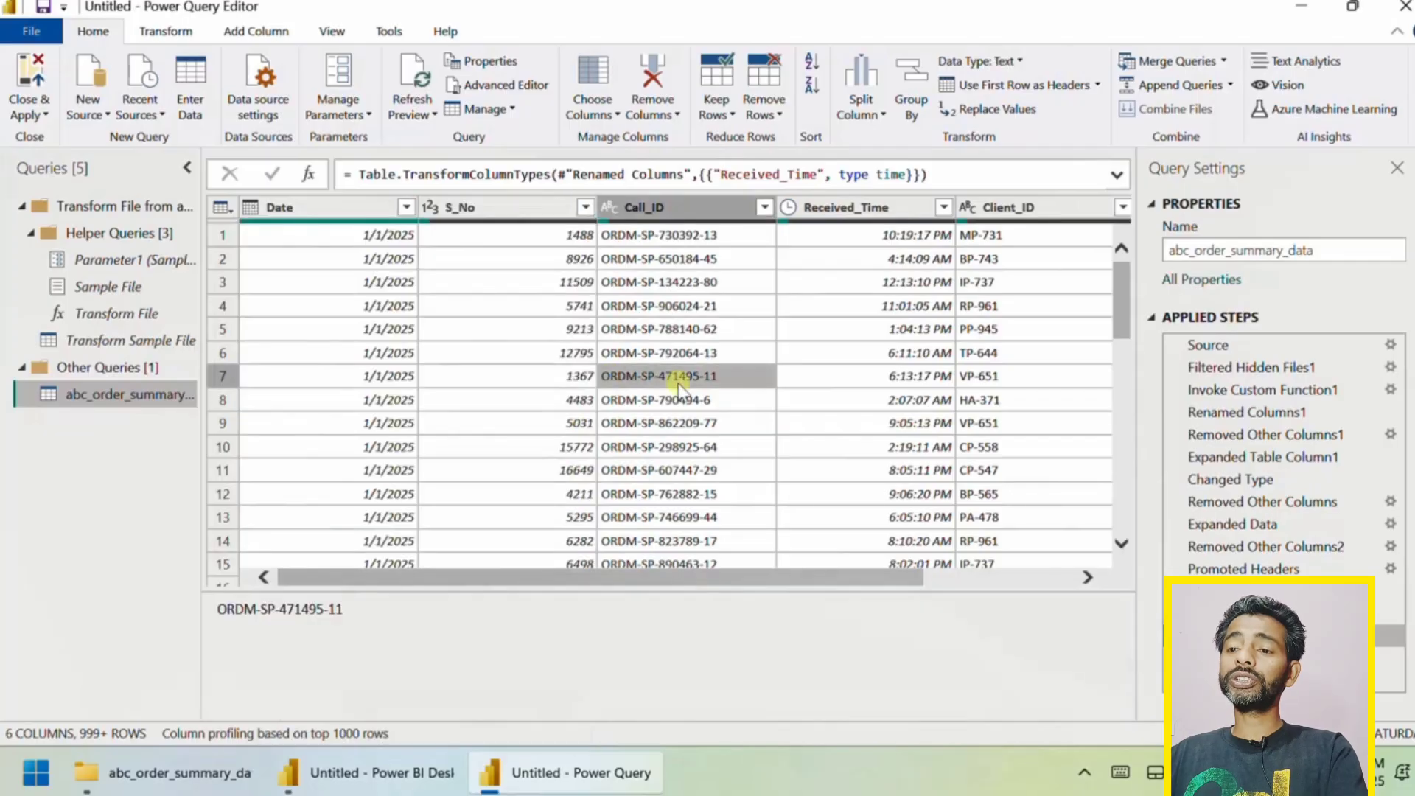
click(762, 210)
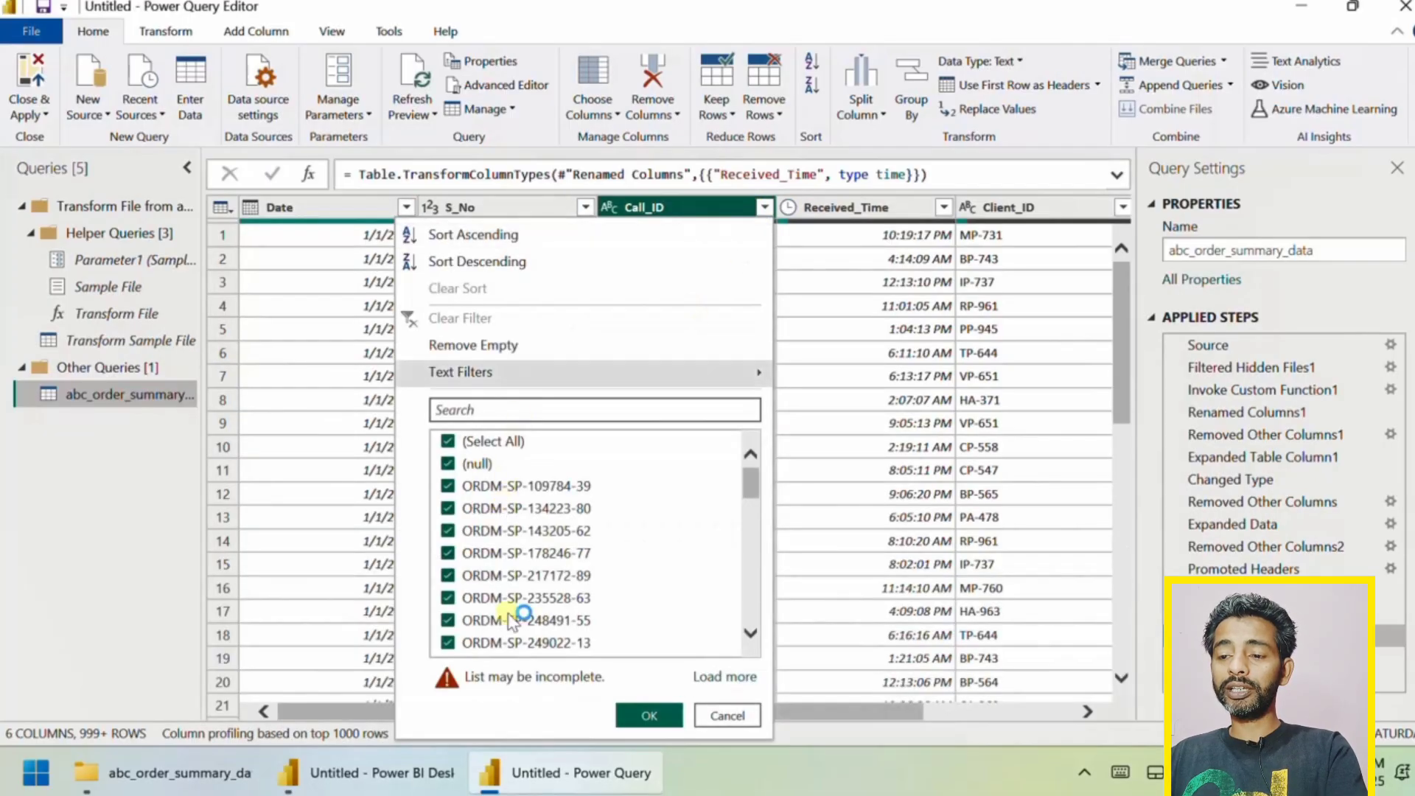
click(711, 677)
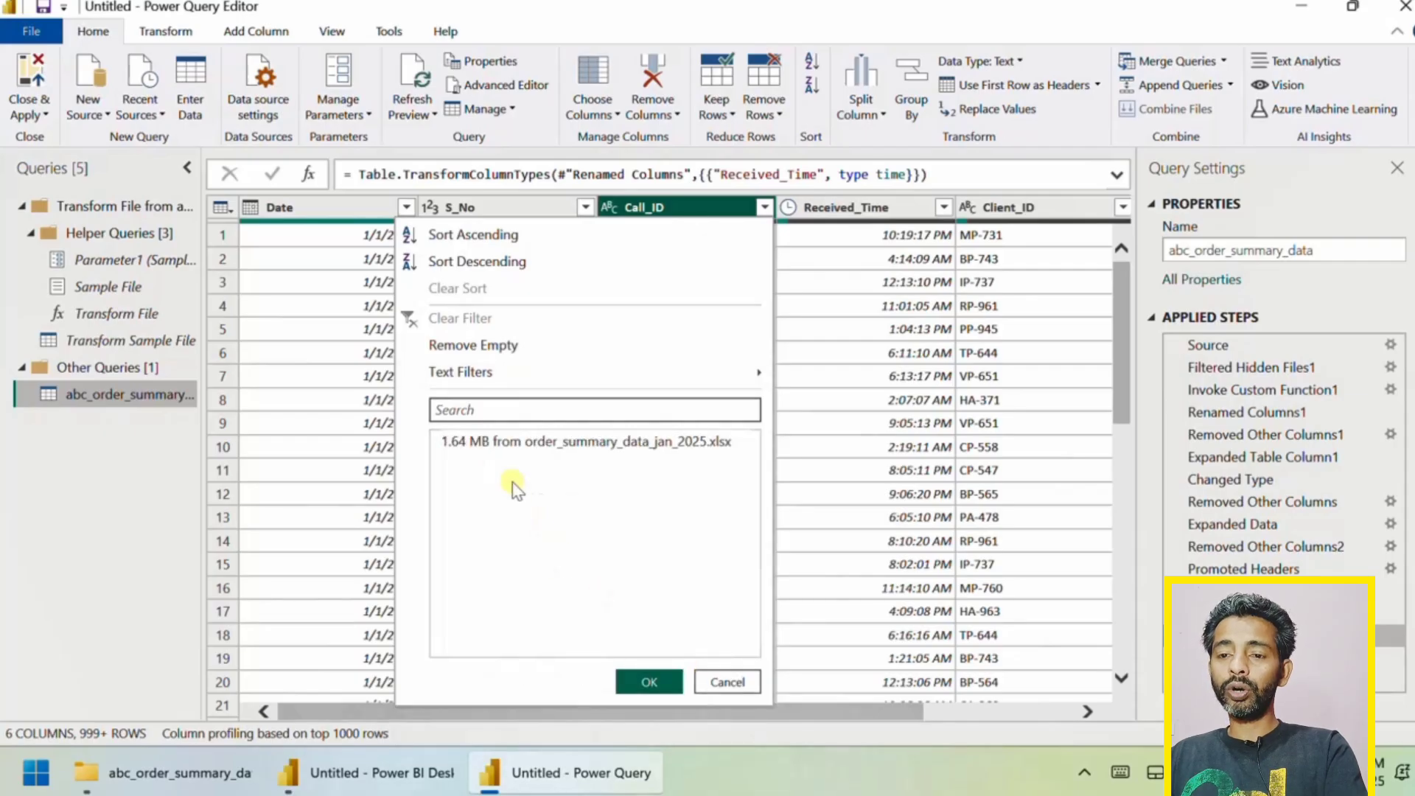
click(449, 466)
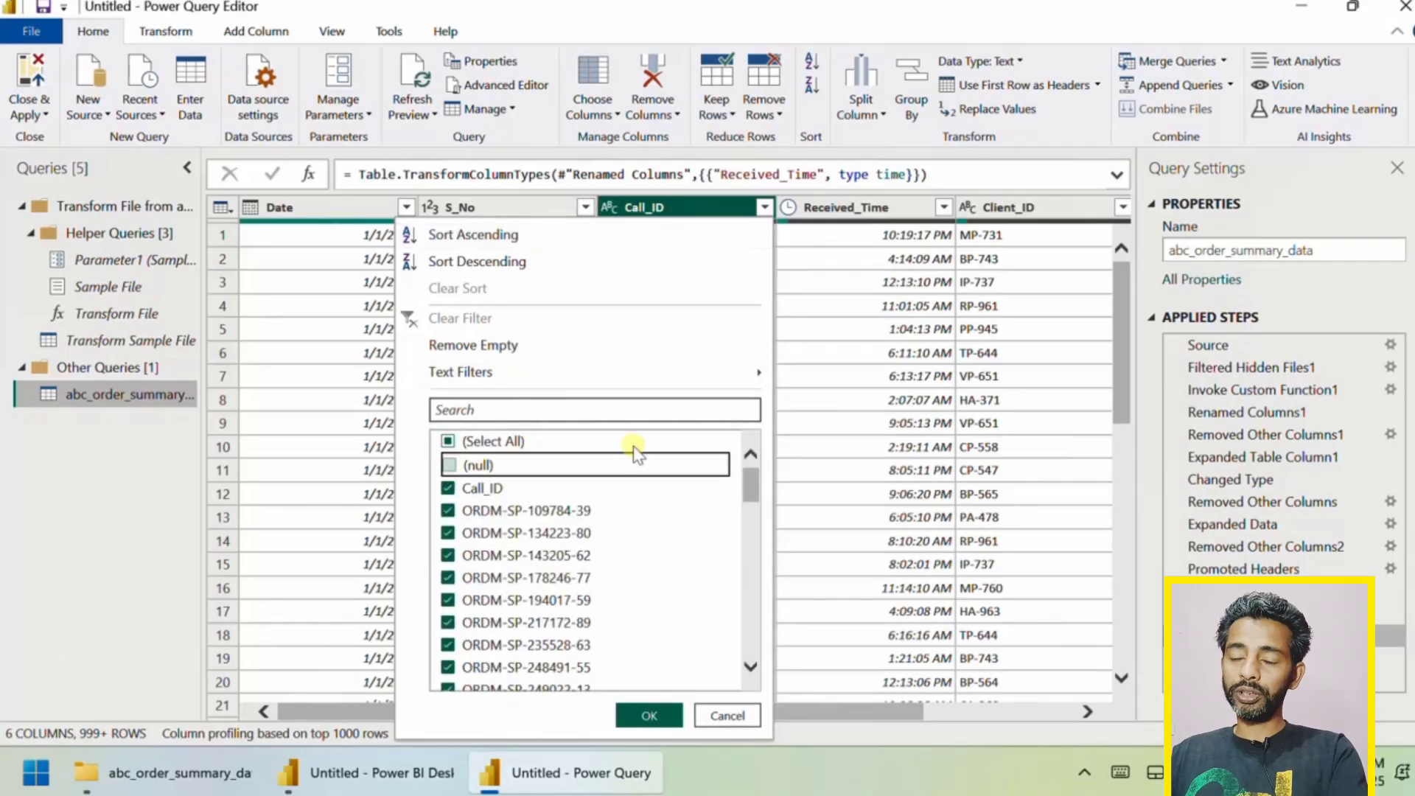
click(648, 715)
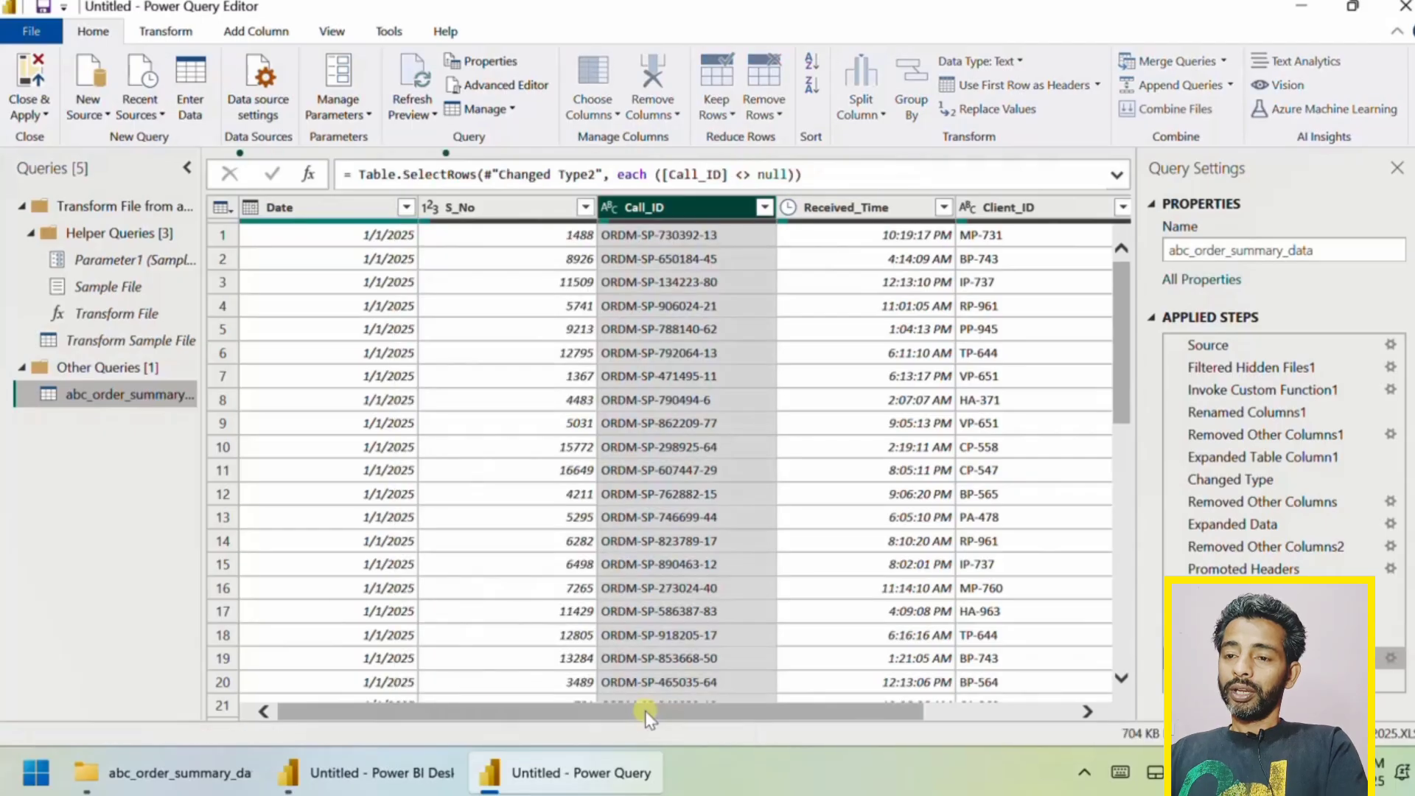
Close the query editor with the changes applied and show the abc_order_summary_data table's rows in Power BI Desktop's table view
click(33, 114)
click(49, 185)
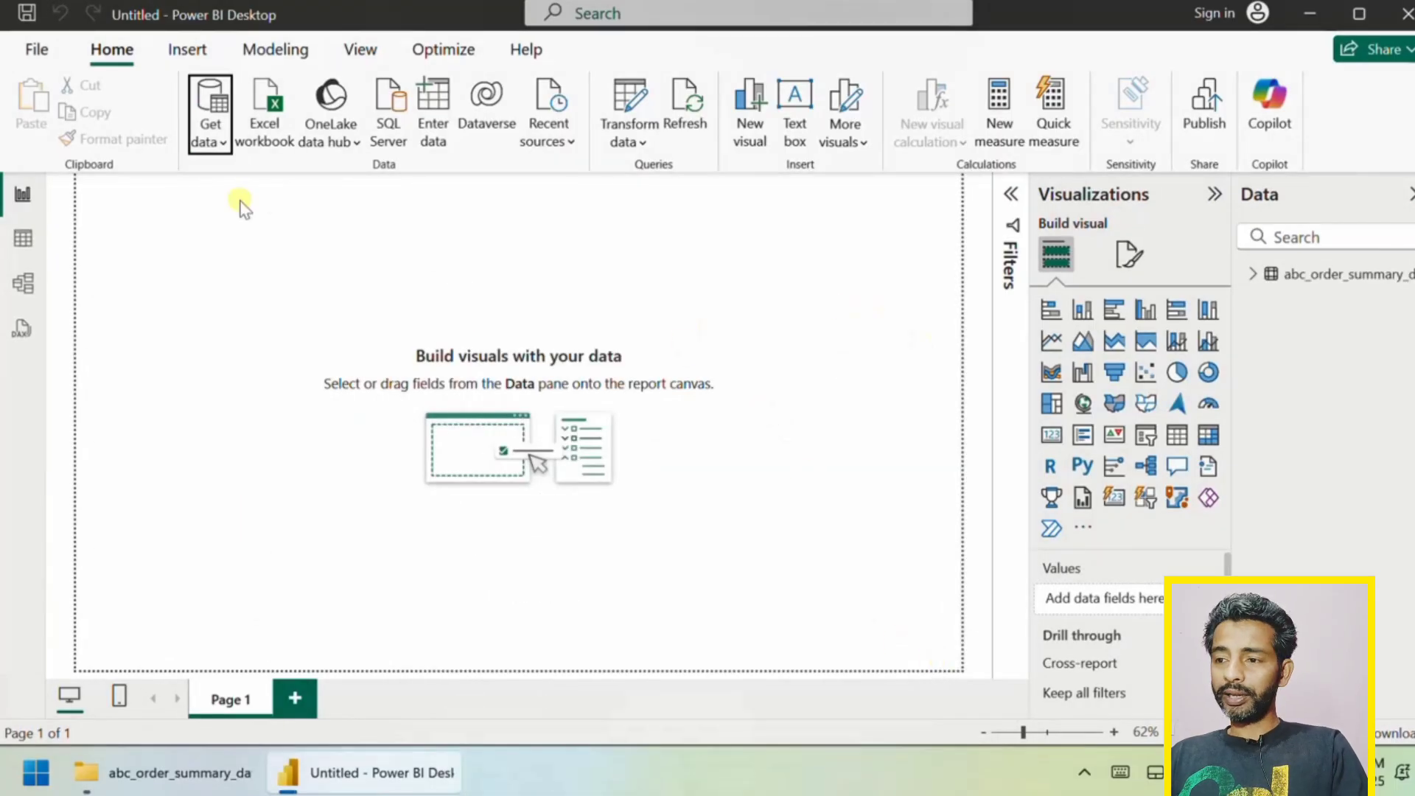
click(19, 242)
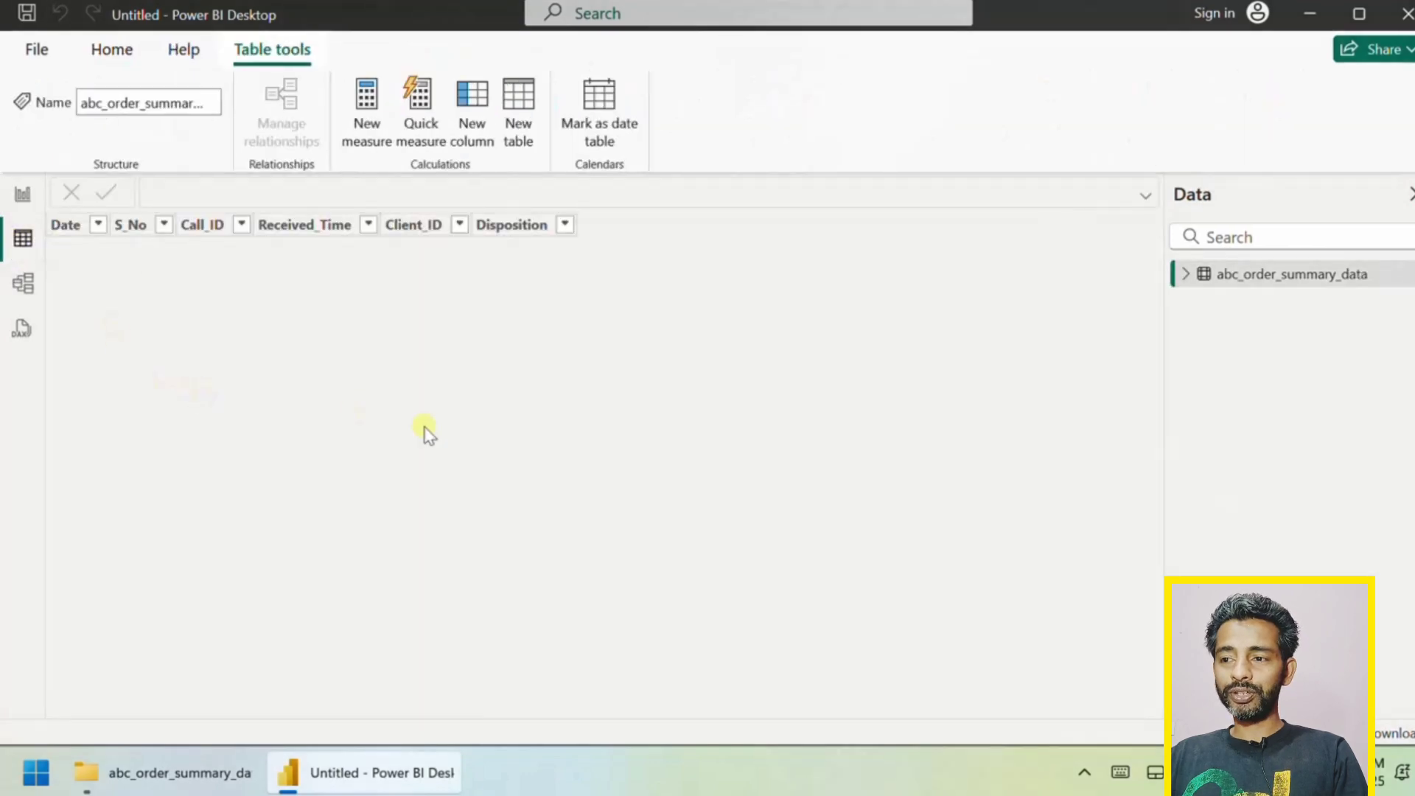
click(1290, 272)
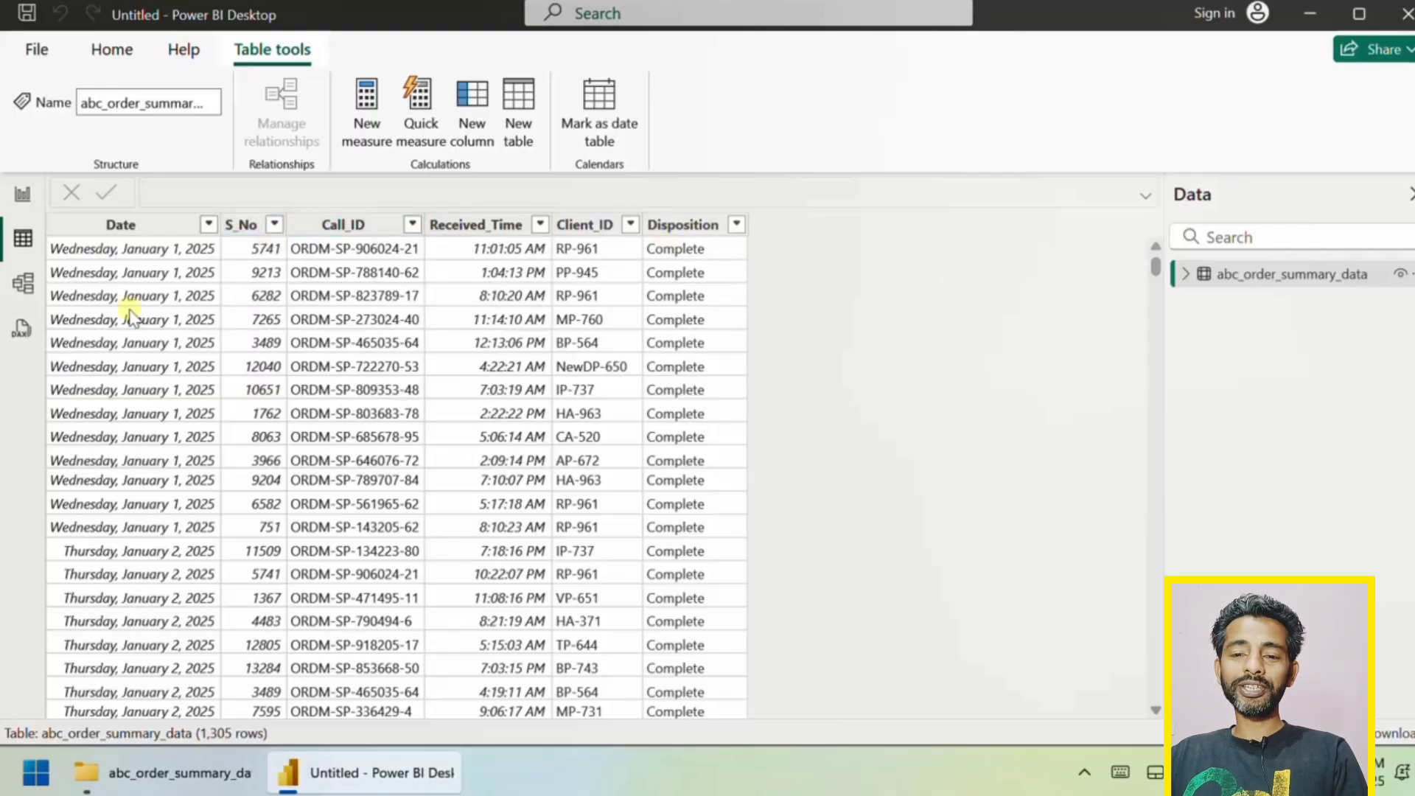
Format the Date column with the 14-Mar-01 (dd-mmm-yy) date format
scroll(117, 573, down, 3)
scroll(117, 573, up, 3)
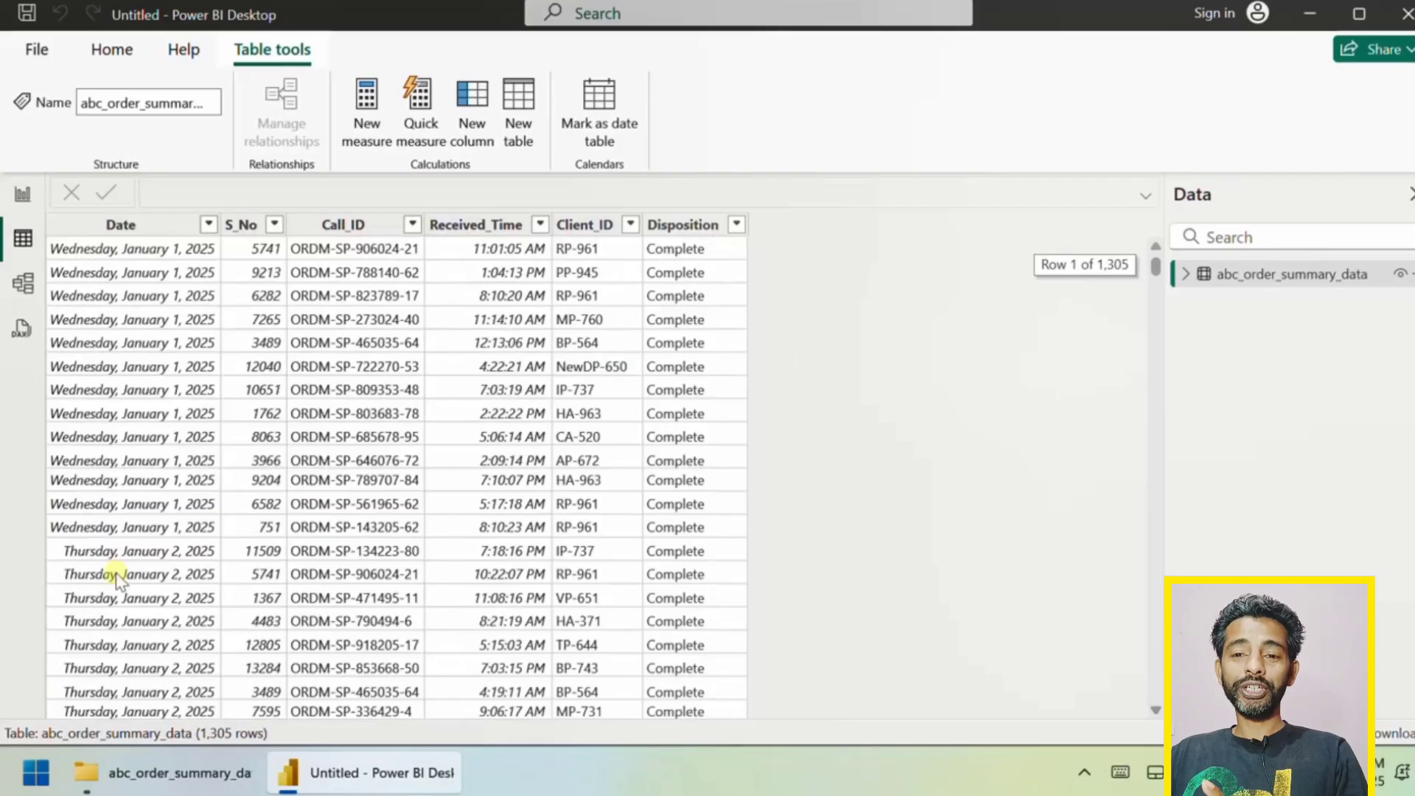
click(140, 223)
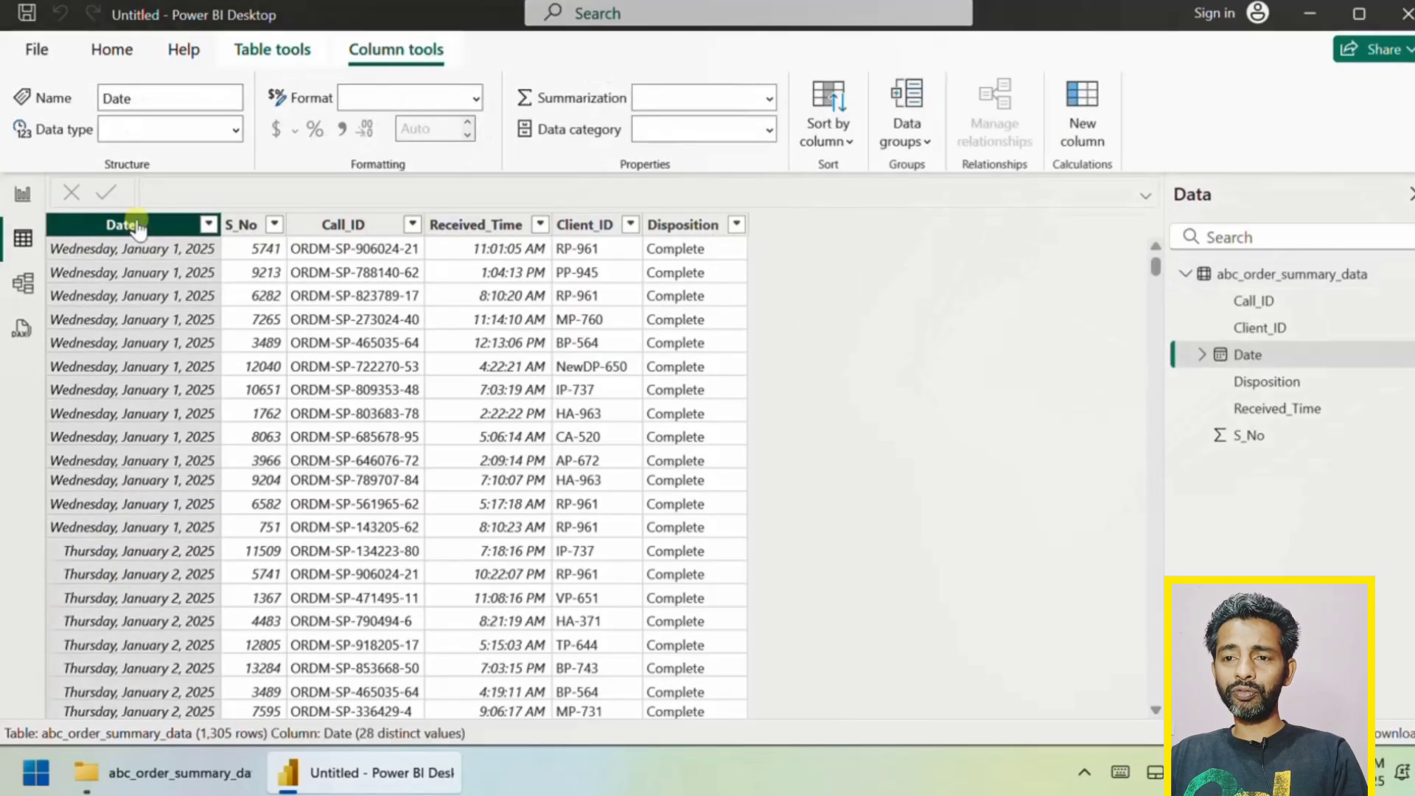
click(478, 97)
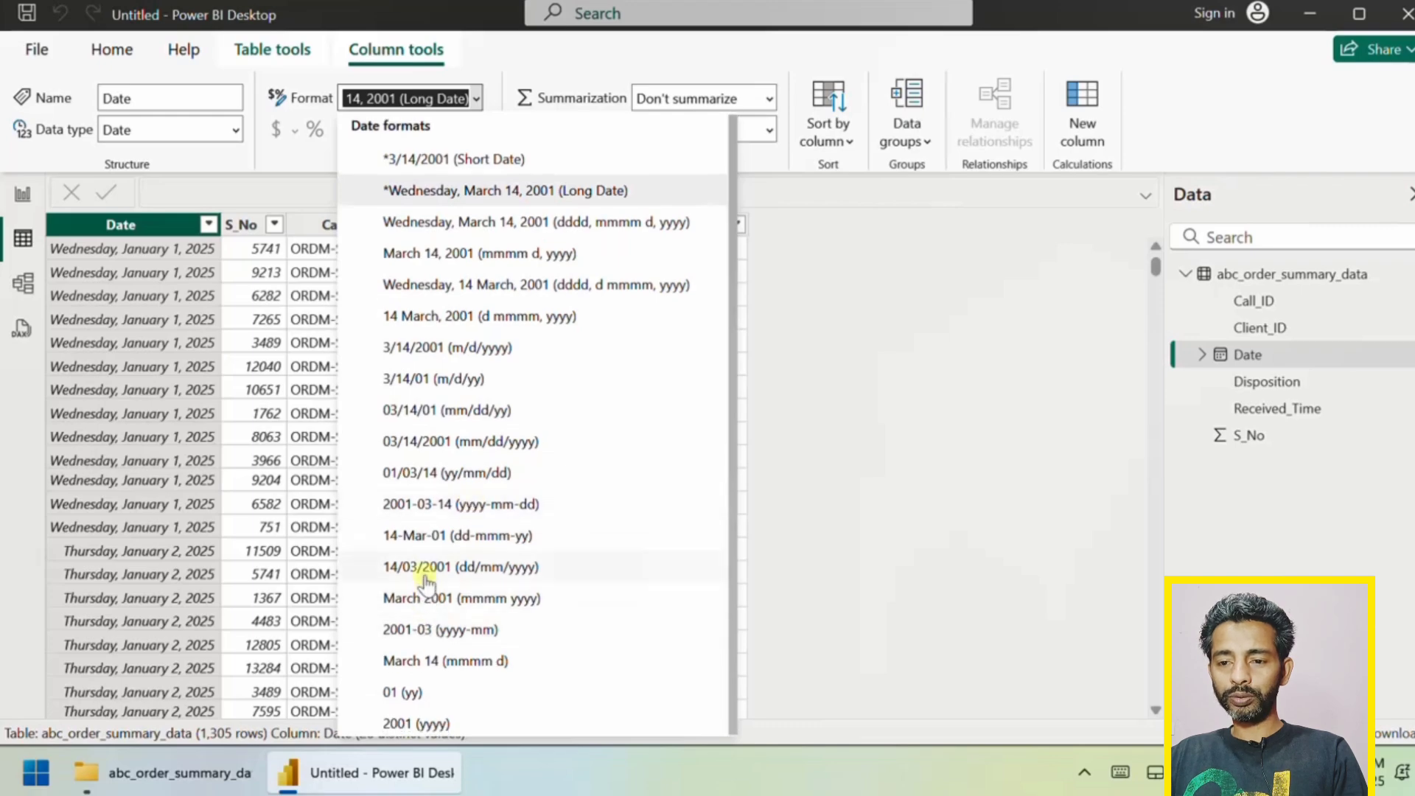
click(421, 537)
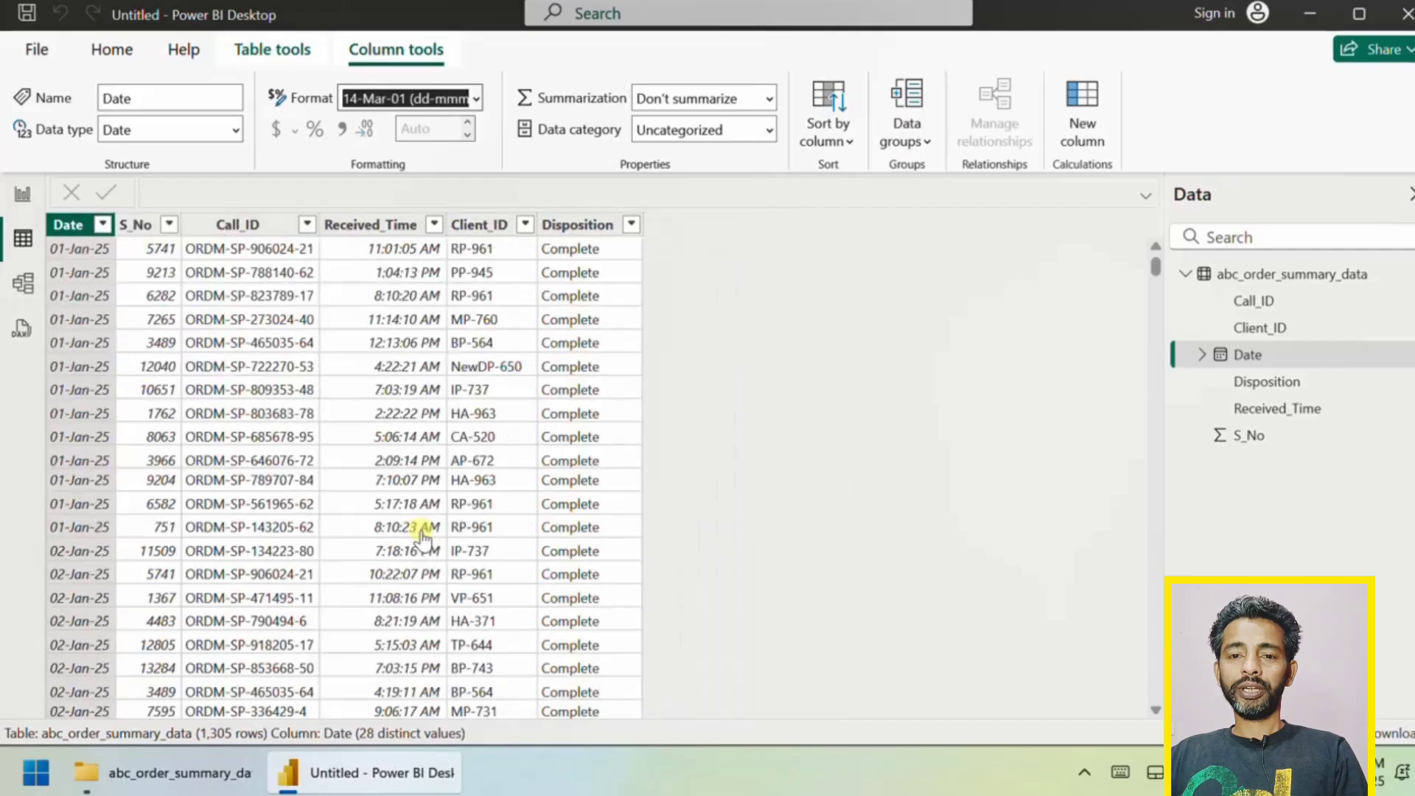
Add a clustered bar chart to the blank report page and enlarge it to nearly fill the page
click(22, 199)
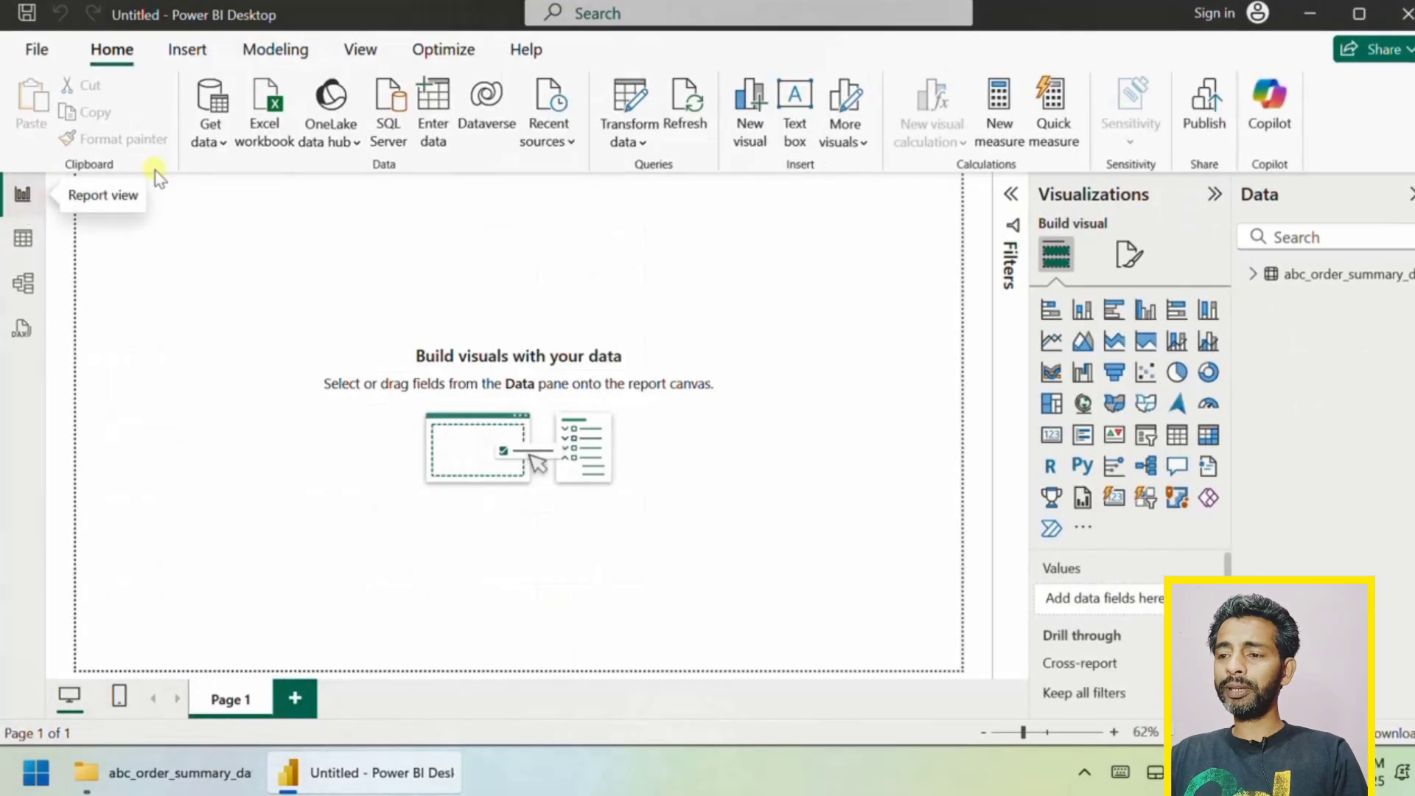
click(1115, 312)
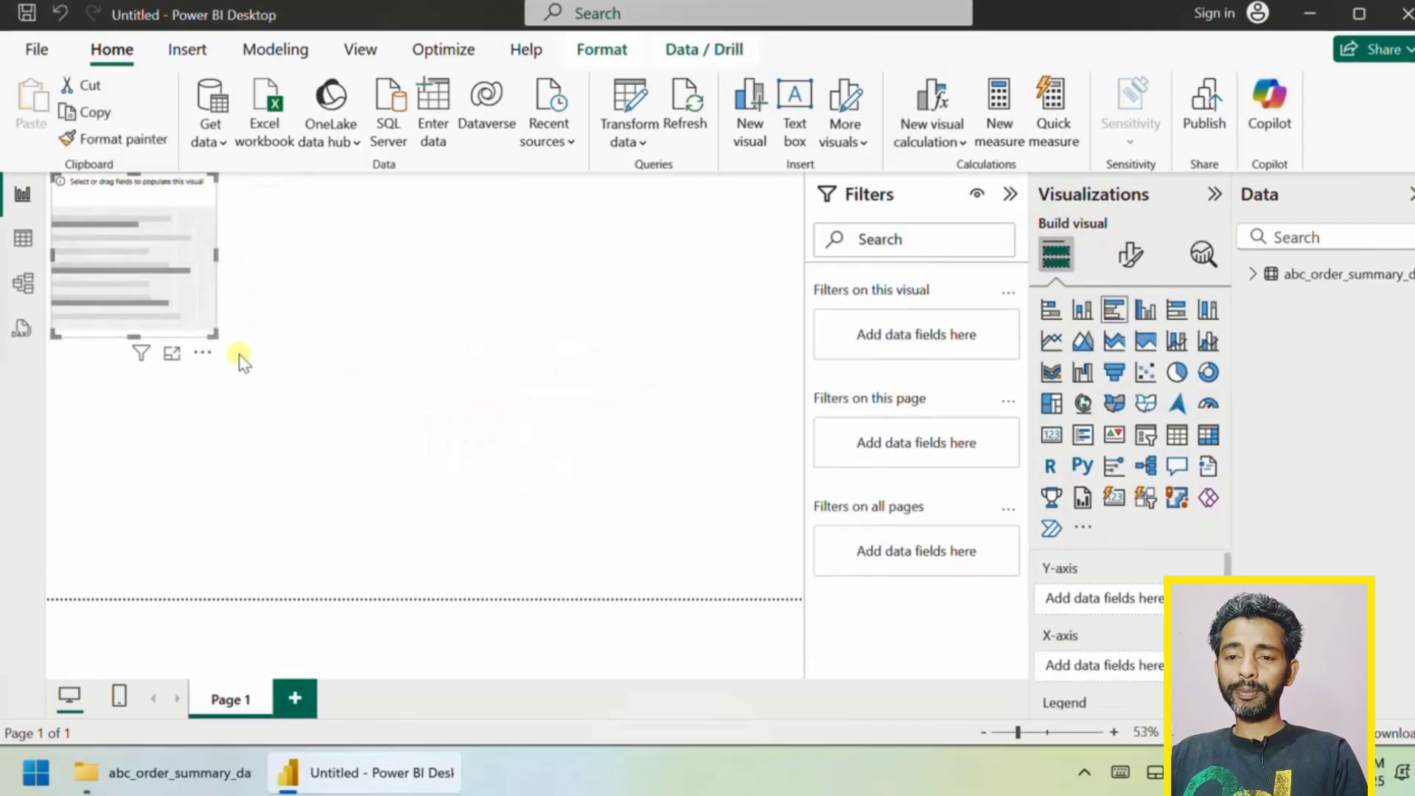
drag(243, 361, 780, 578)
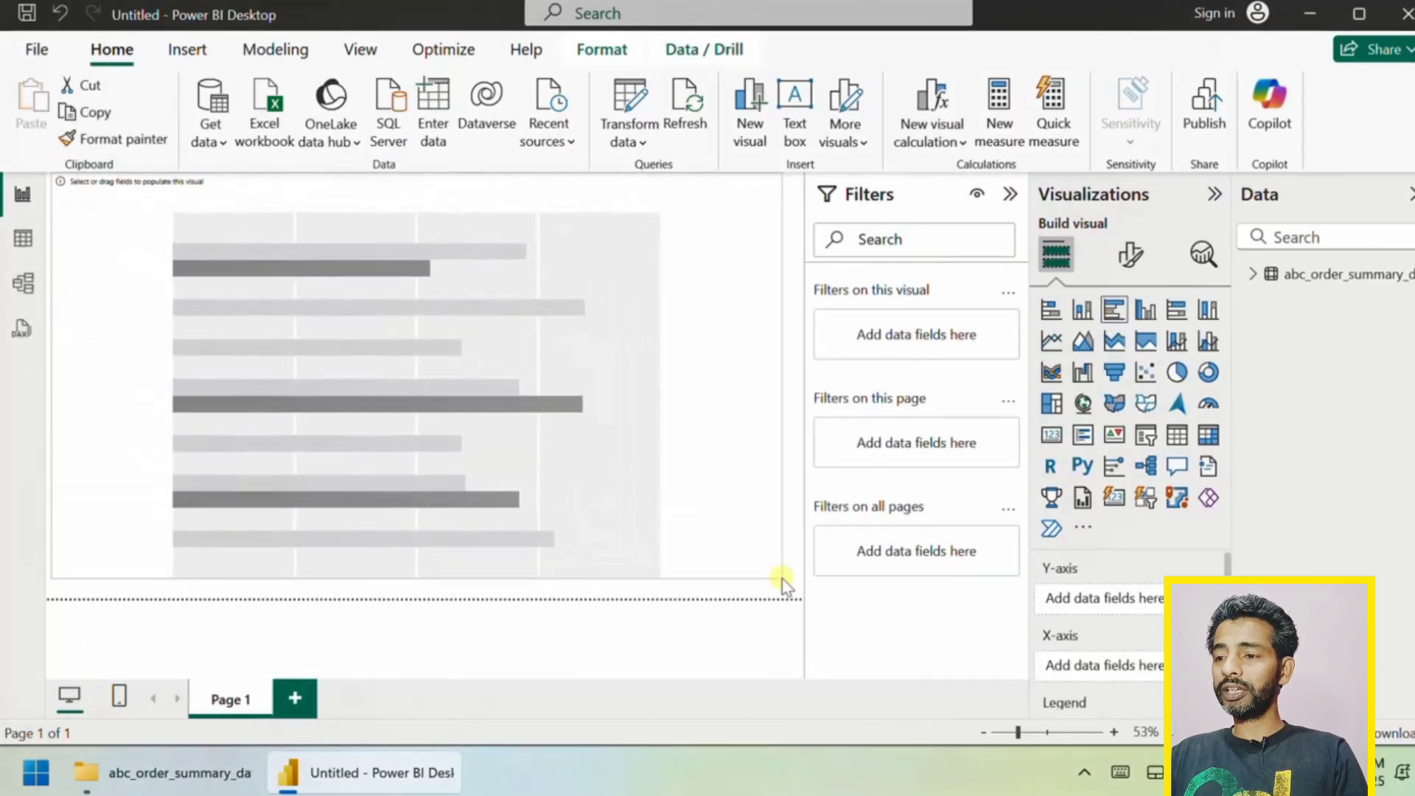
Put Date, as a plain date instead of a hierarchy, on the chart's Y-axis and the count of Disposition on its X-axis
click(1259, 279)
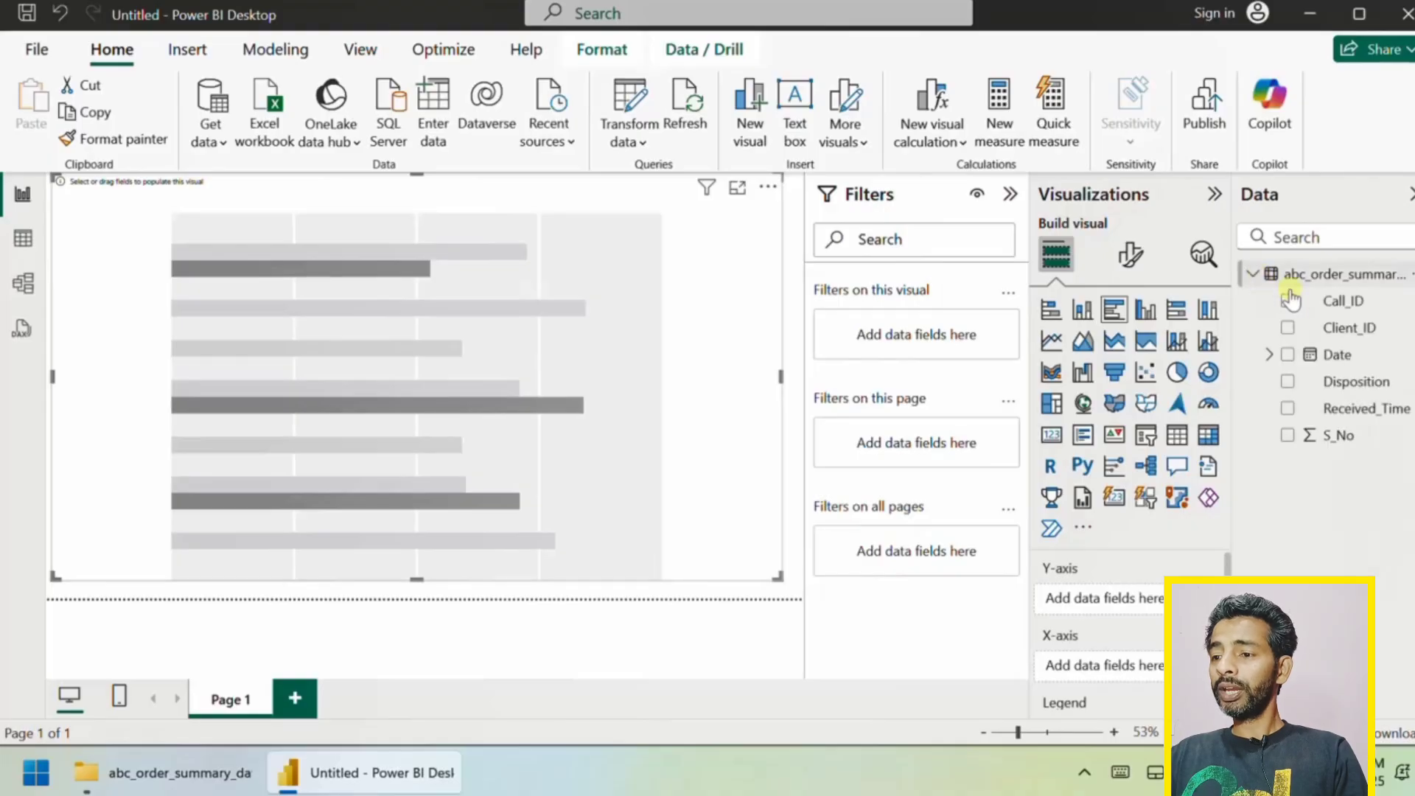
click(1287, 356)
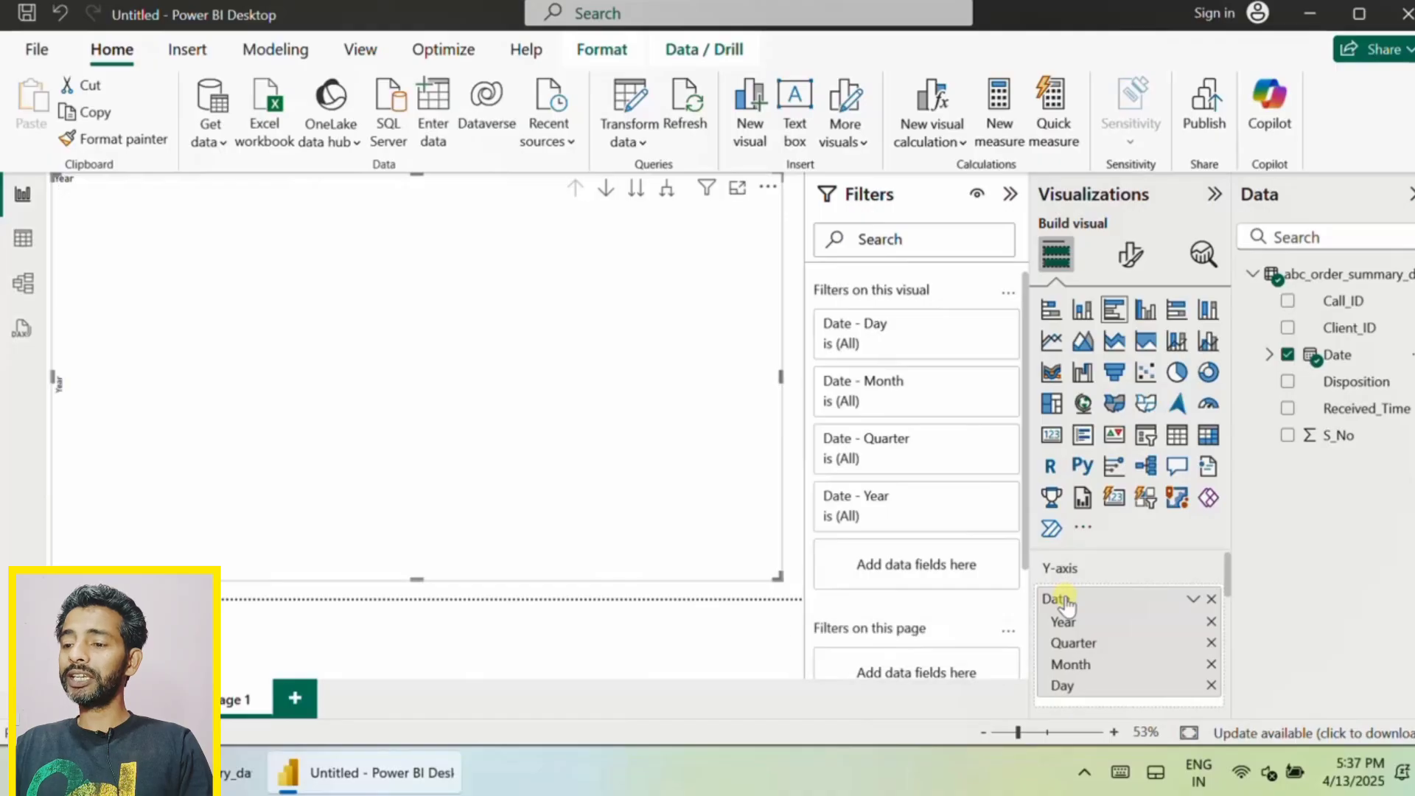
right_click(1066, 604)
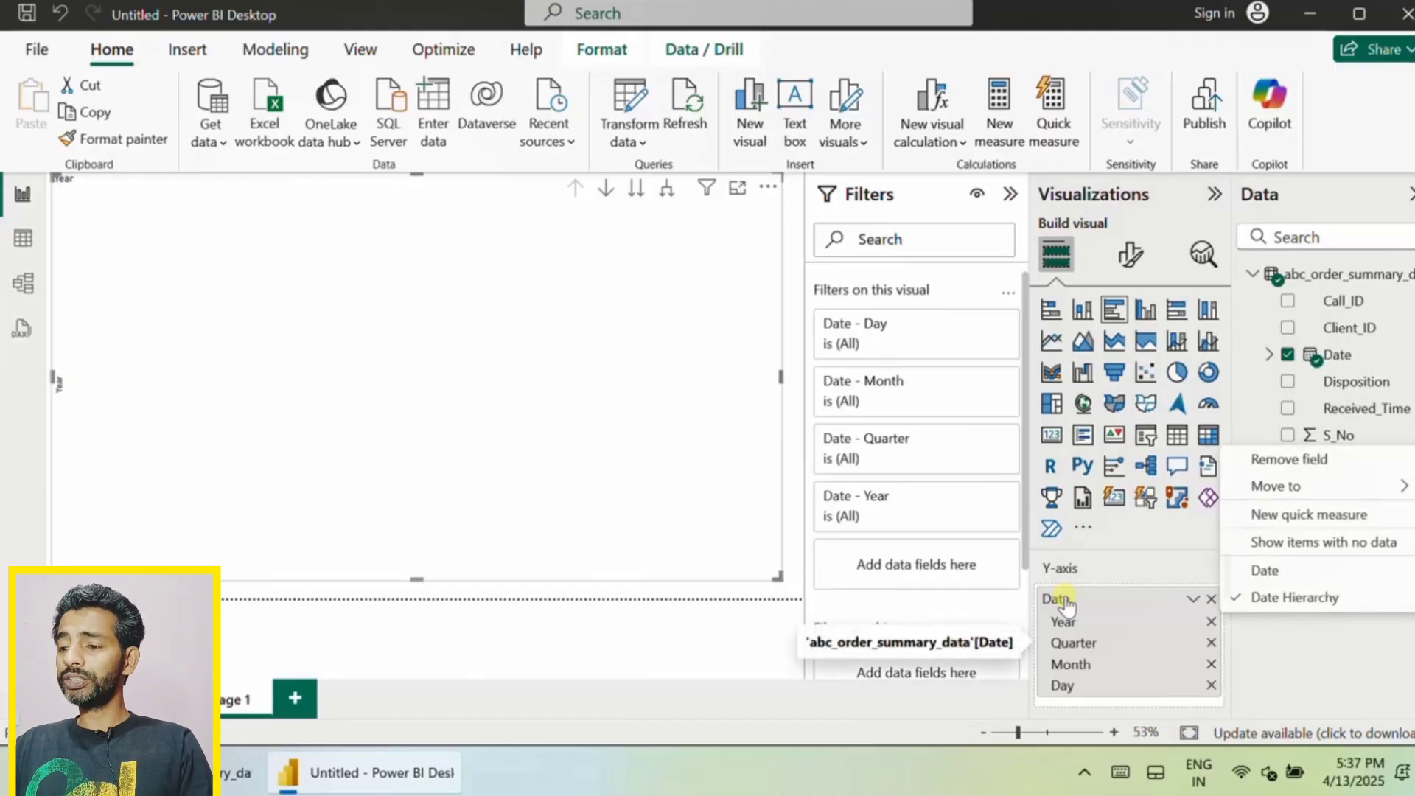
click(1286, 579)
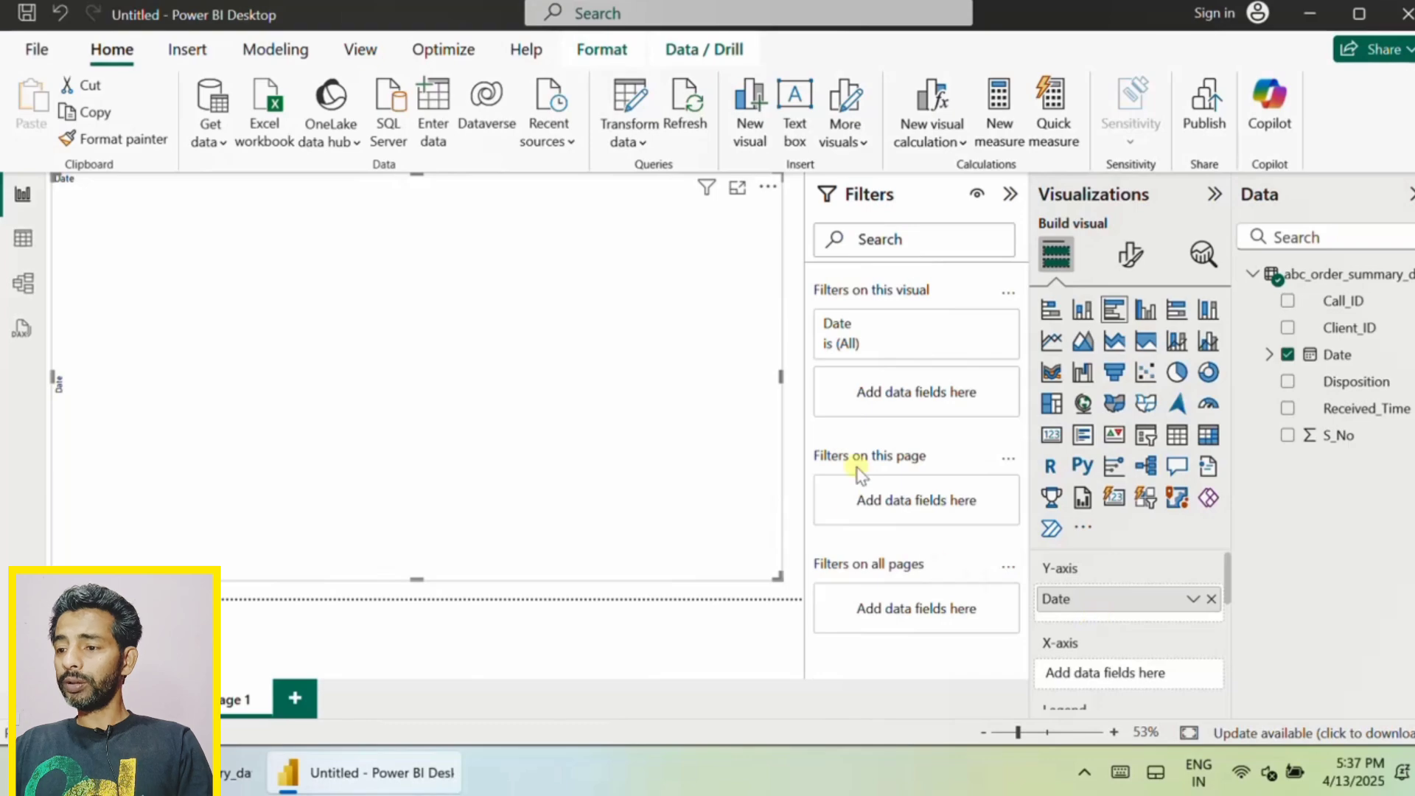
drag(1349, 381, 1115, 670)
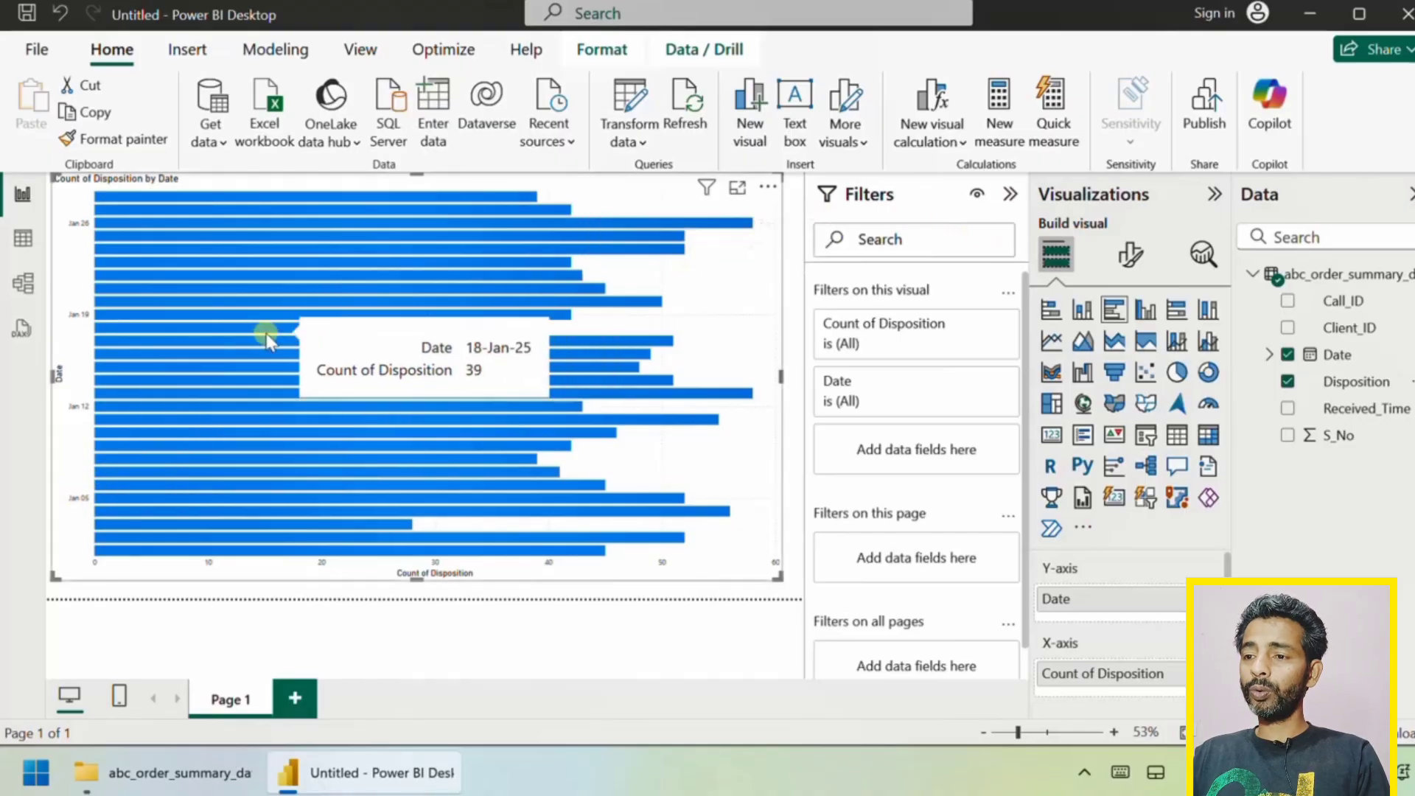
Set the bar chart's Y-axis type to Categorical
click(1128, 258)
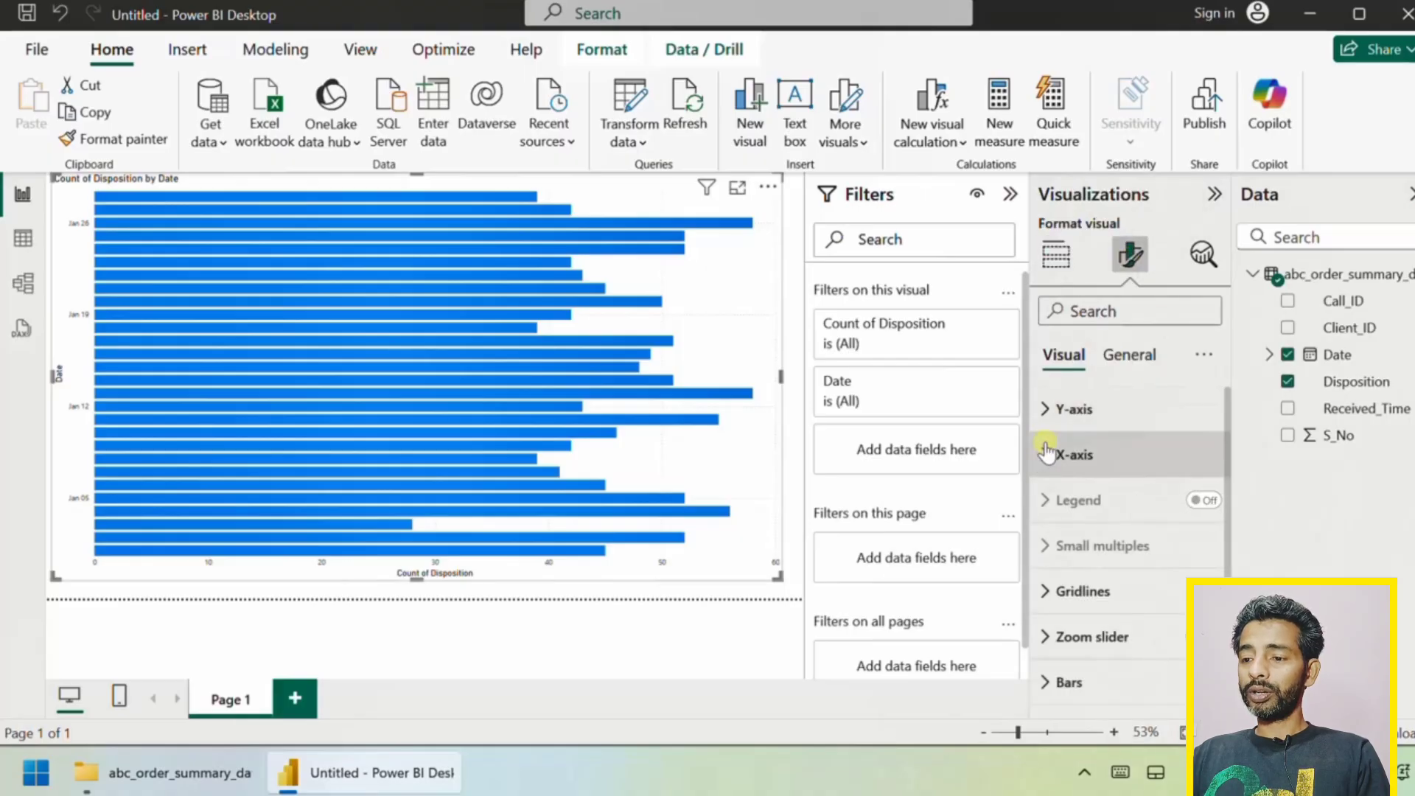
click(1049, 411)
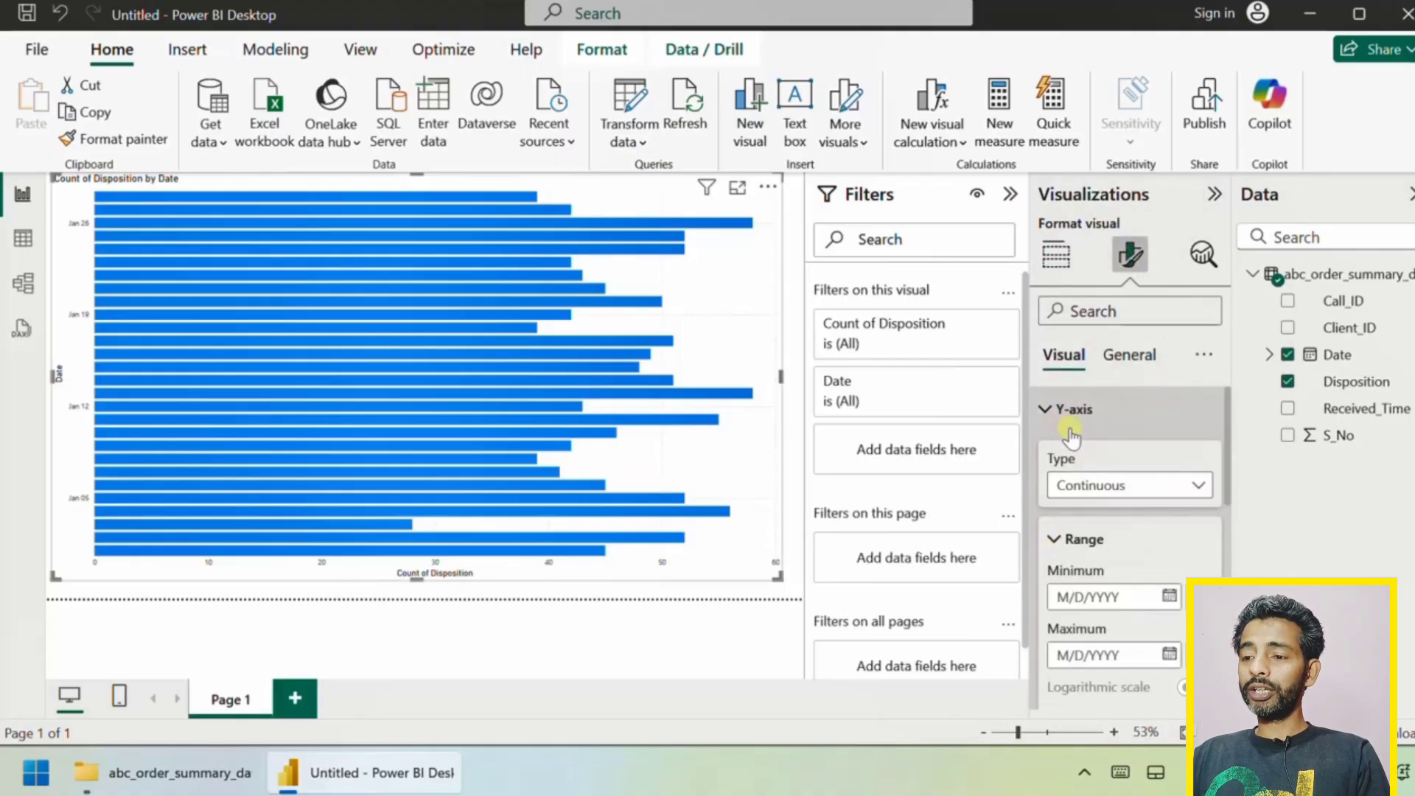
click(1104, 488)
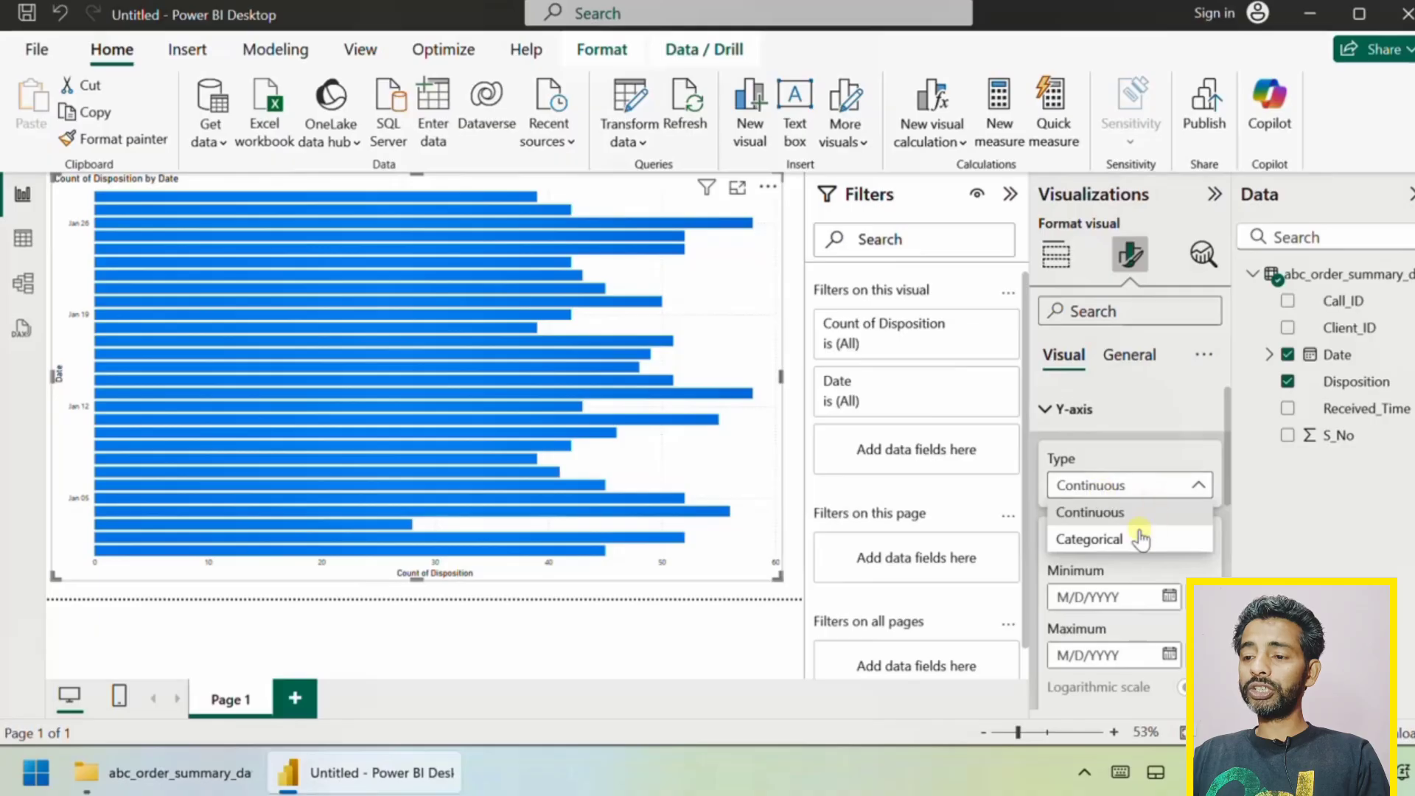
click(1113, 543)
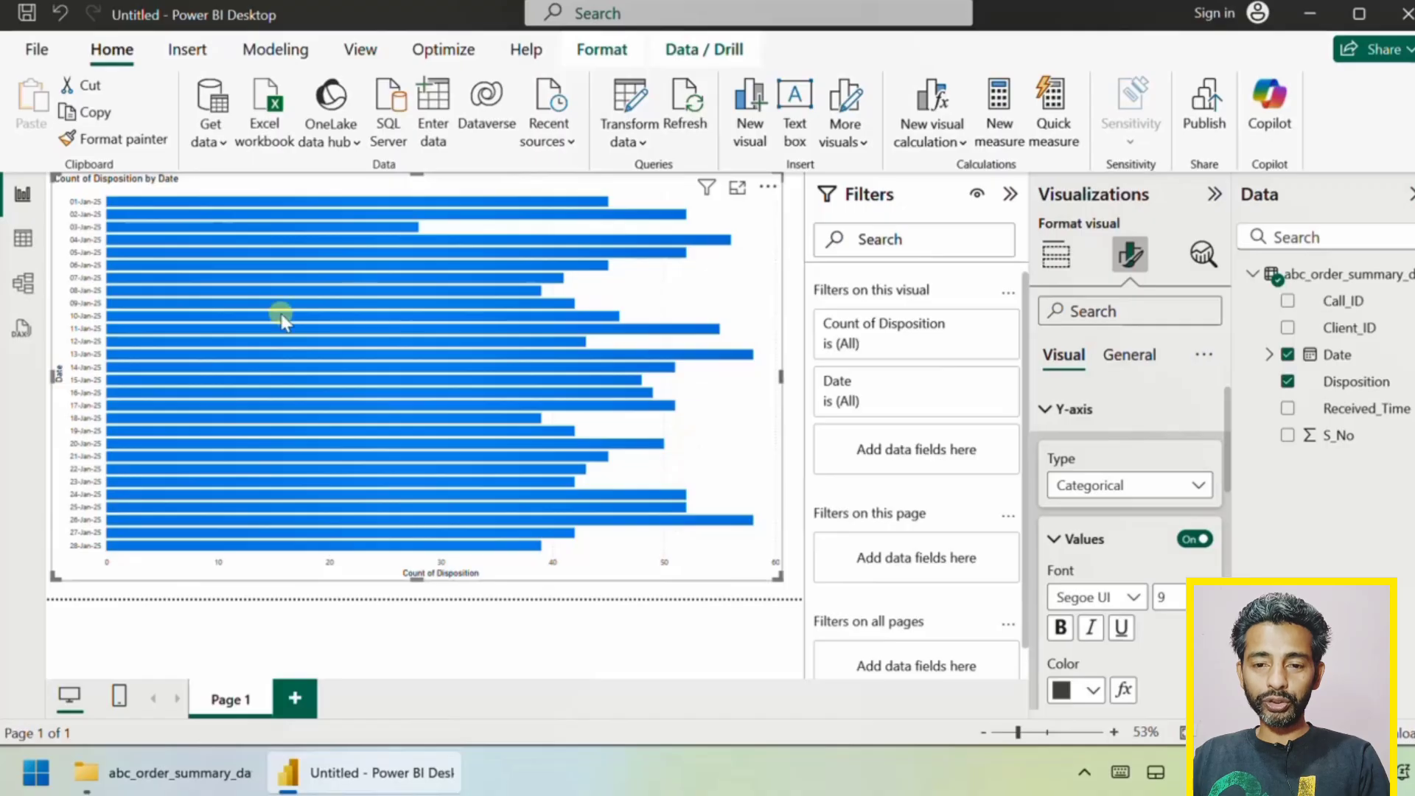
mouse_move(144, 404)
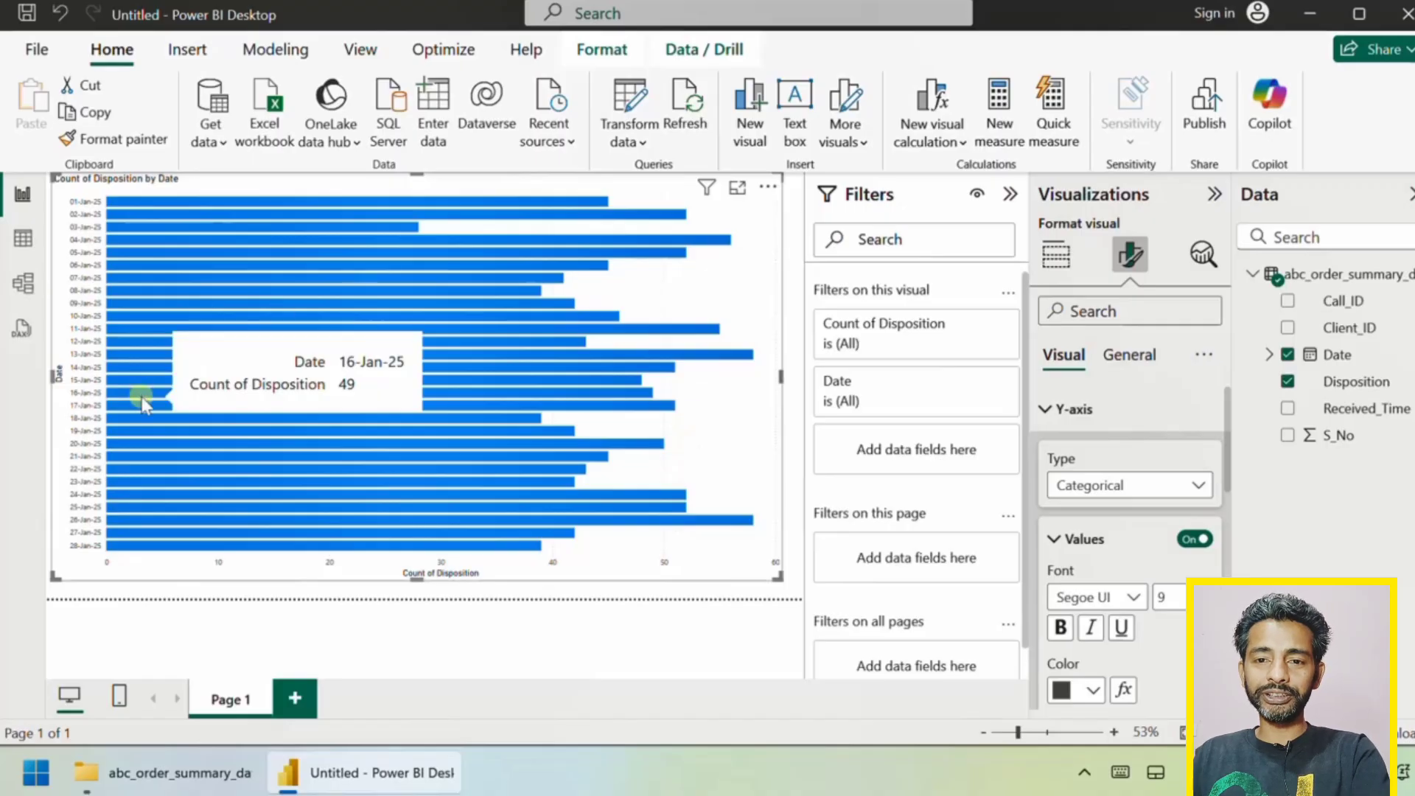
Collapse the Filters, Visualizations and Data panes to give the chart more room
click(1010, 194)
click(1213, 196)
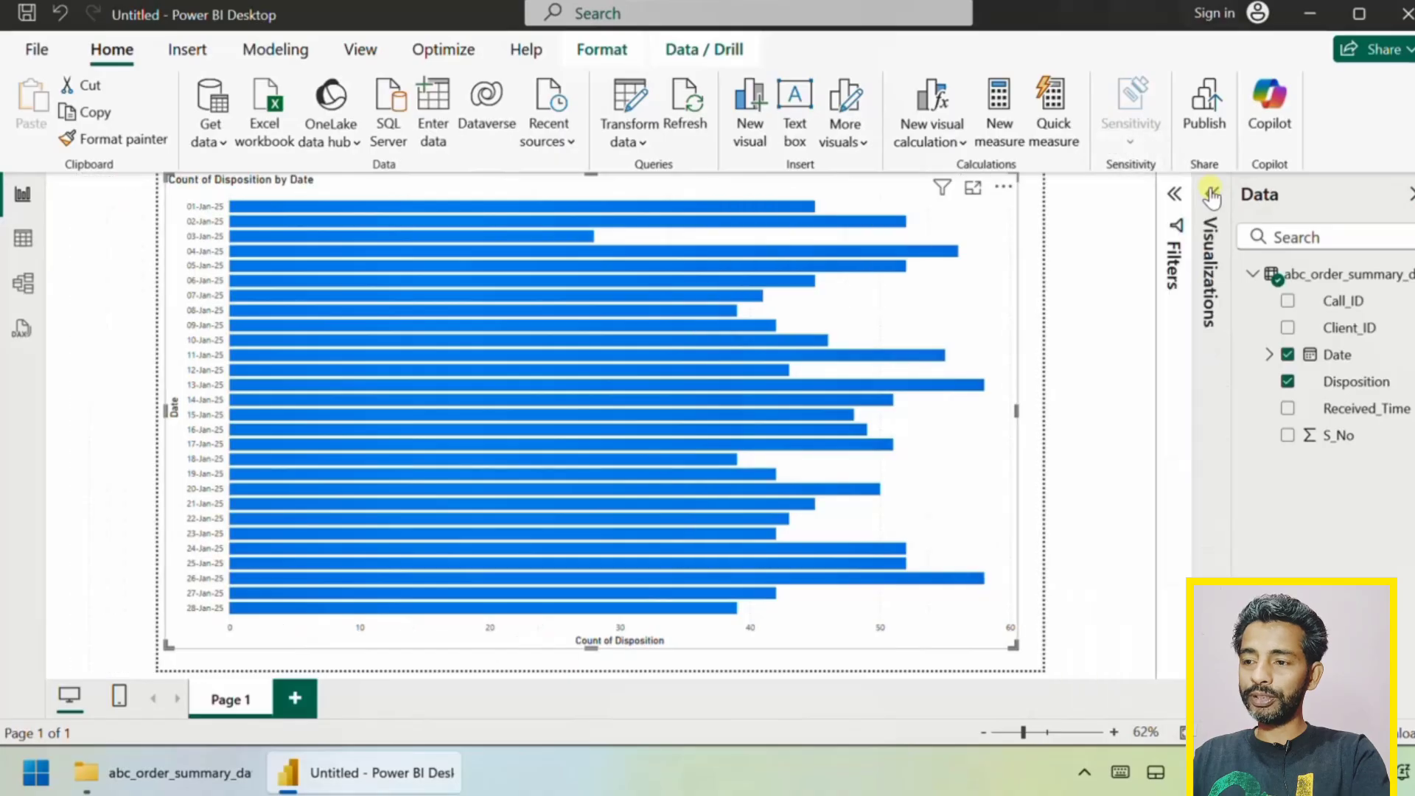
click(1405, 205)
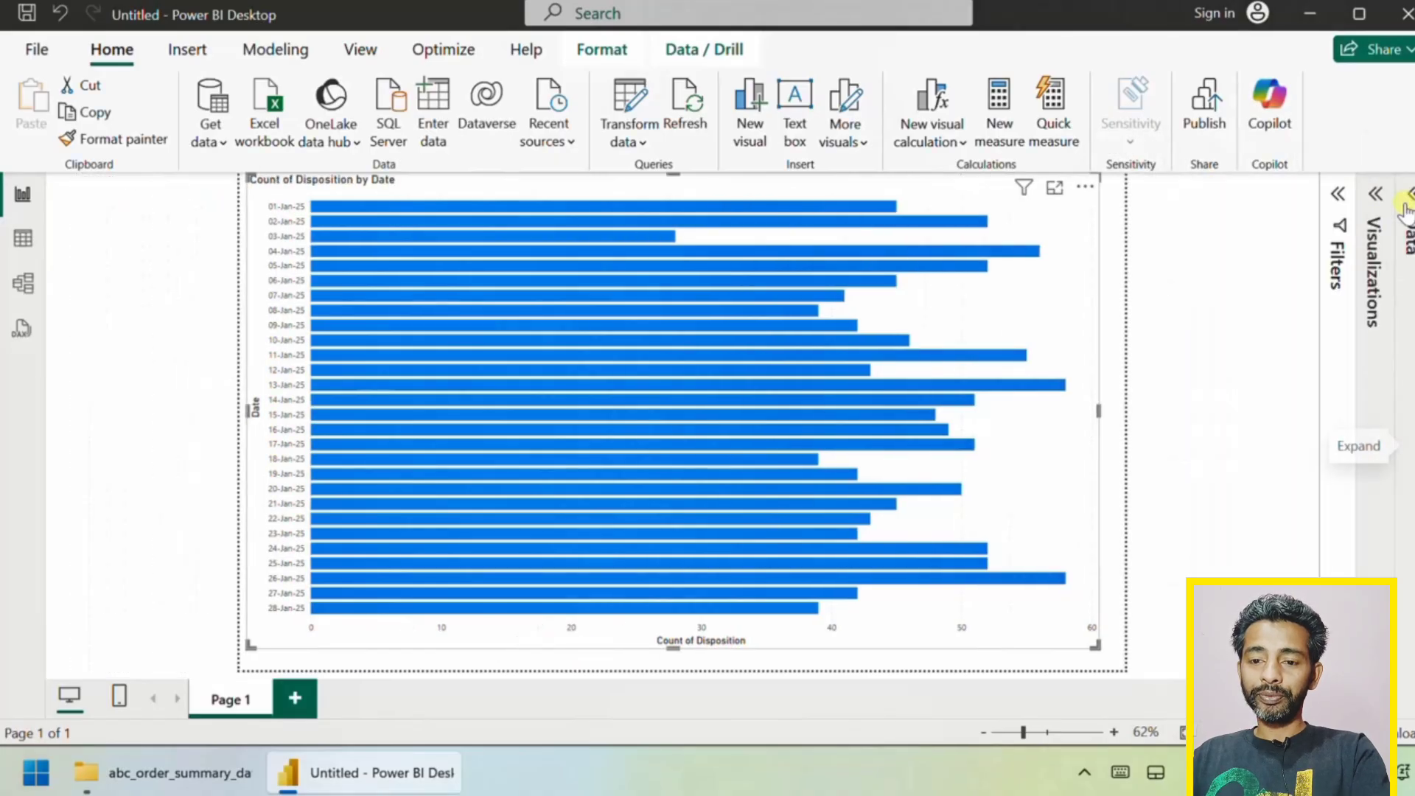
mouse_move(319, 575)
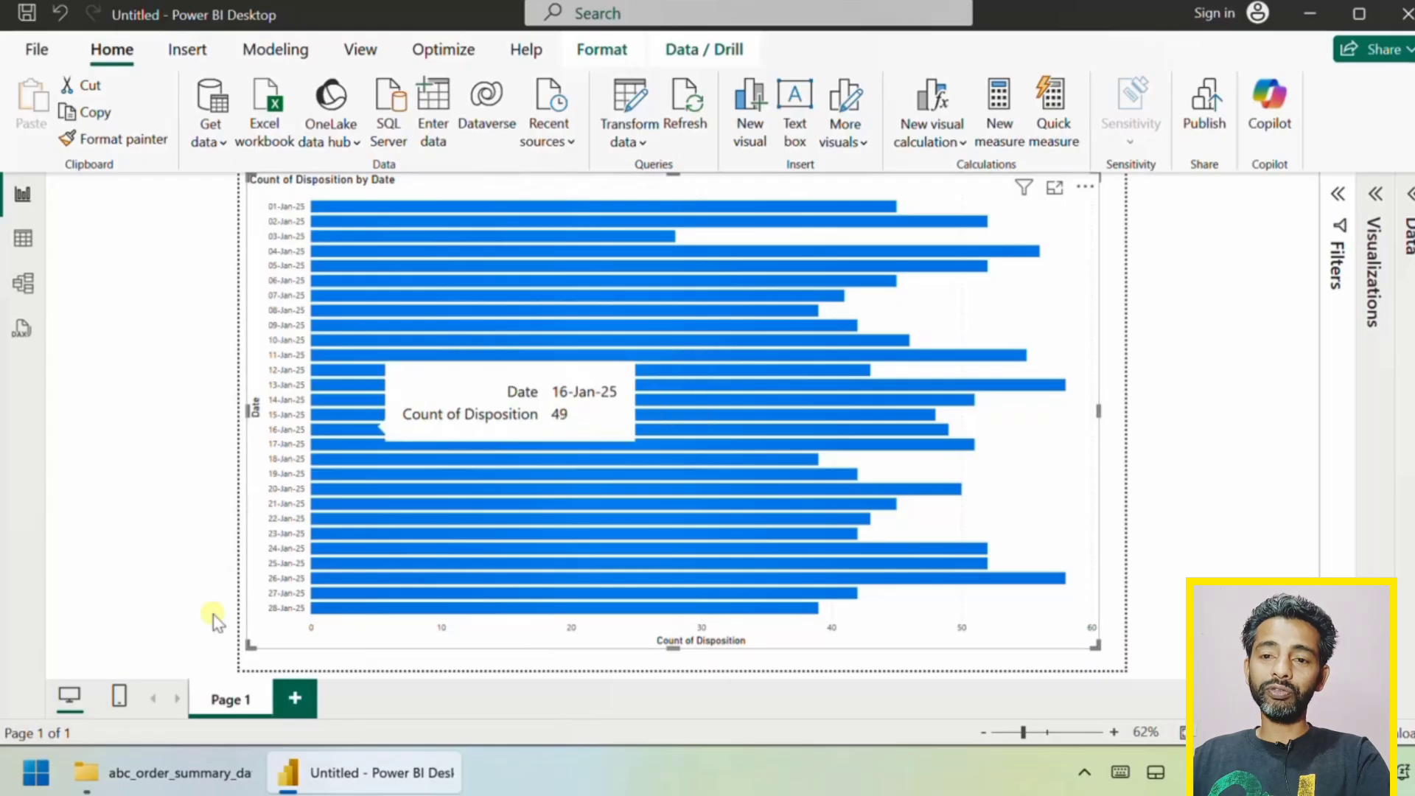
Open order_summary_data_jan_2025 from the abc_order_summary_data folder in Excel and show its 28-Jan-2025 sheet
click(127, 782)
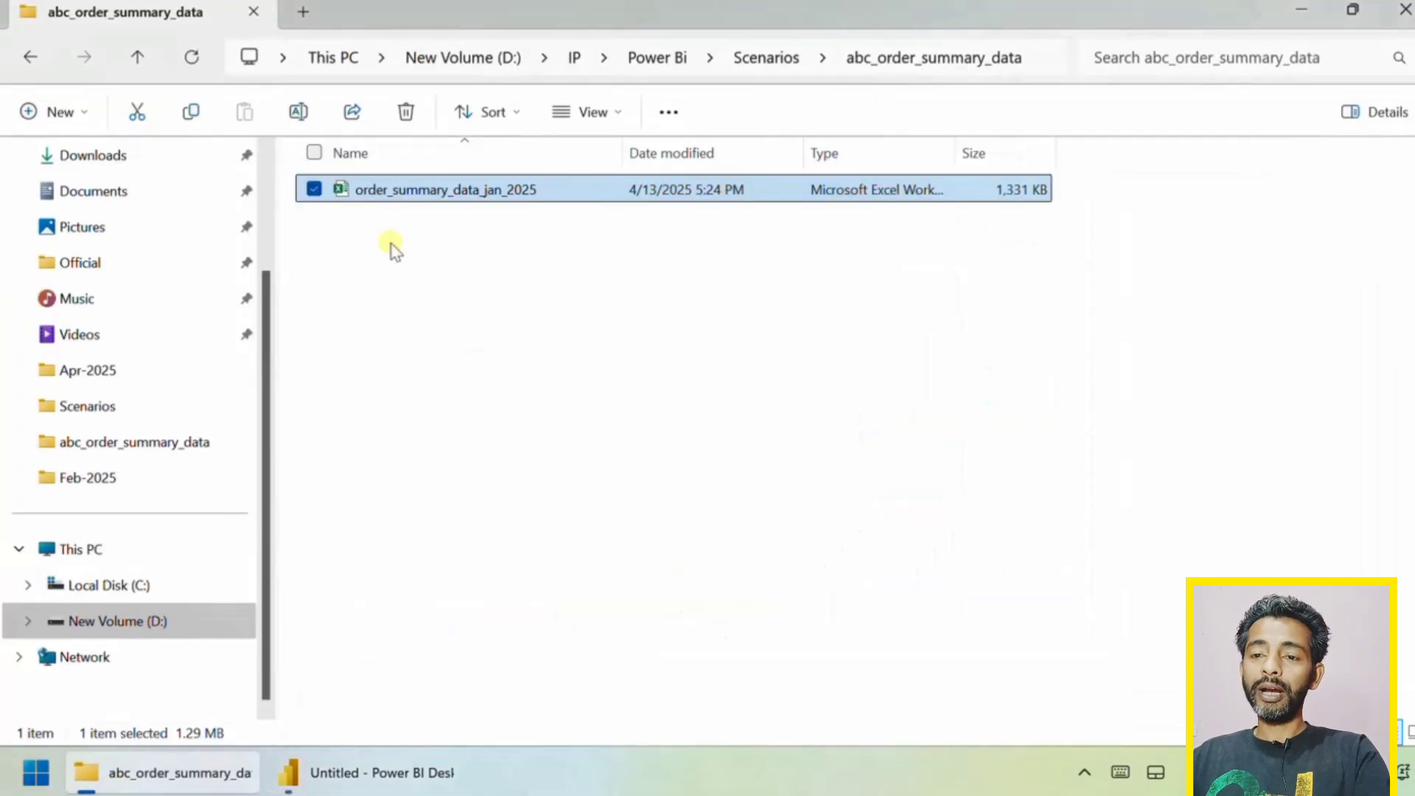
double_click(386, 196)
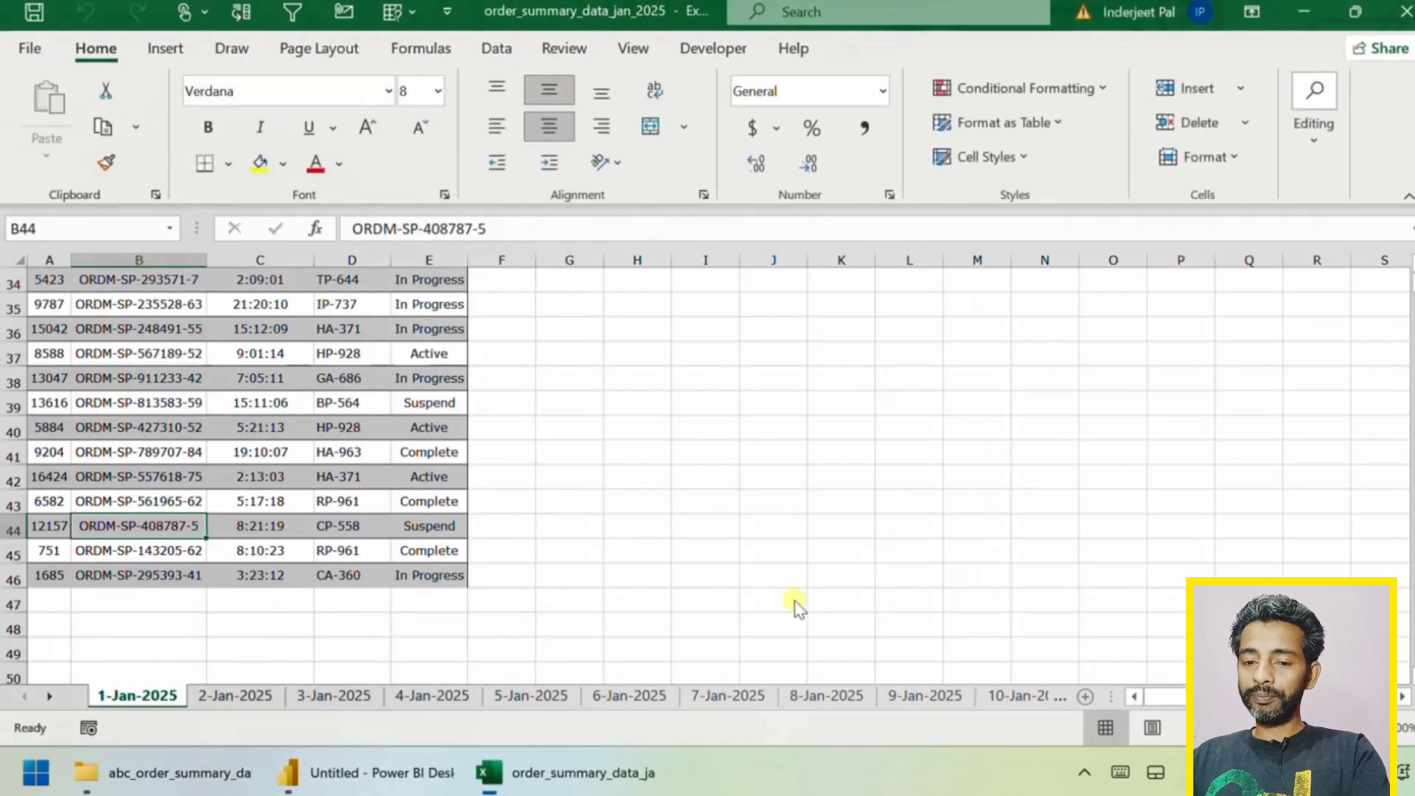
ctrl+click(50, 697)
click(904, 697)
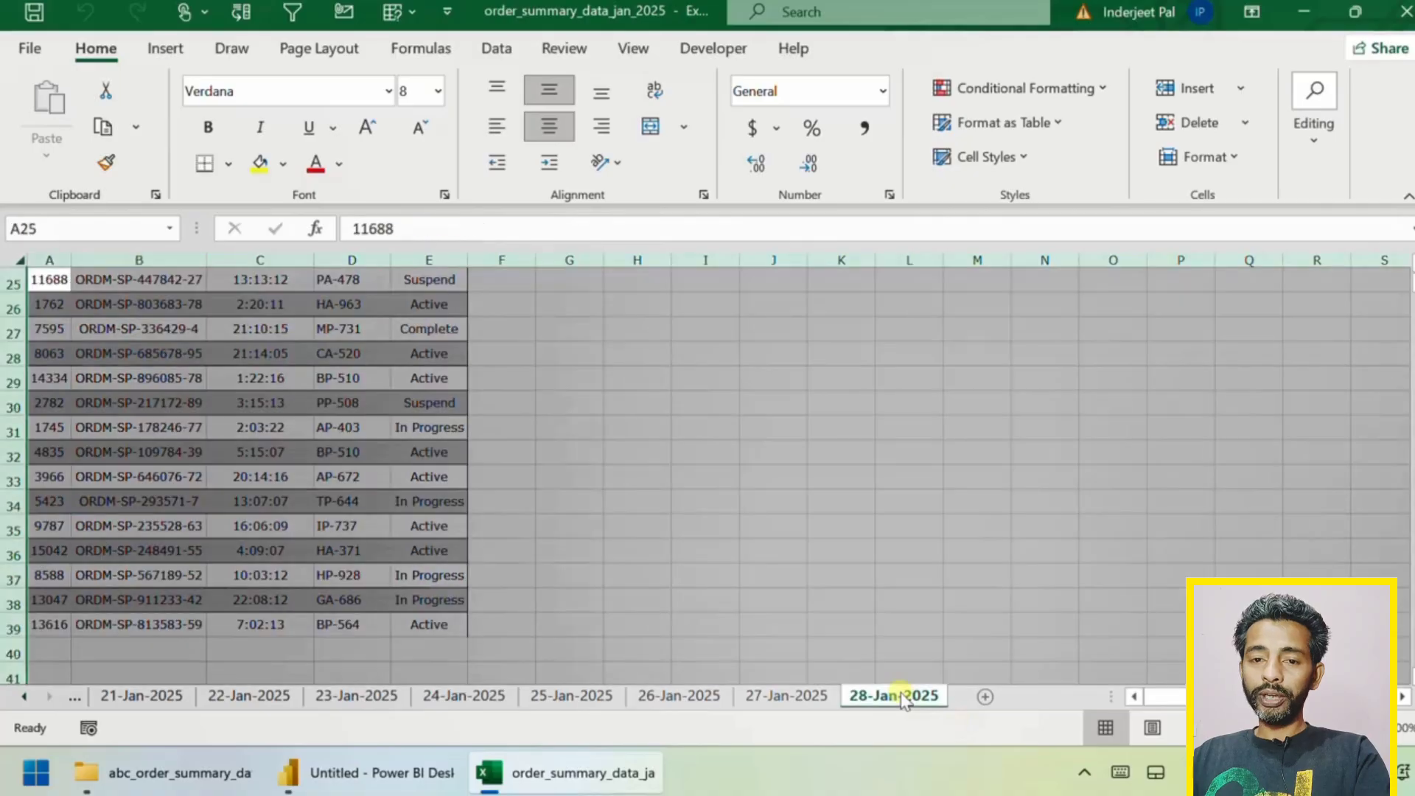
Copy columns A to E of the 28-Jan-2025 sheet into a new worksheet starting at A1
click(212, 403)
click(53, 252)
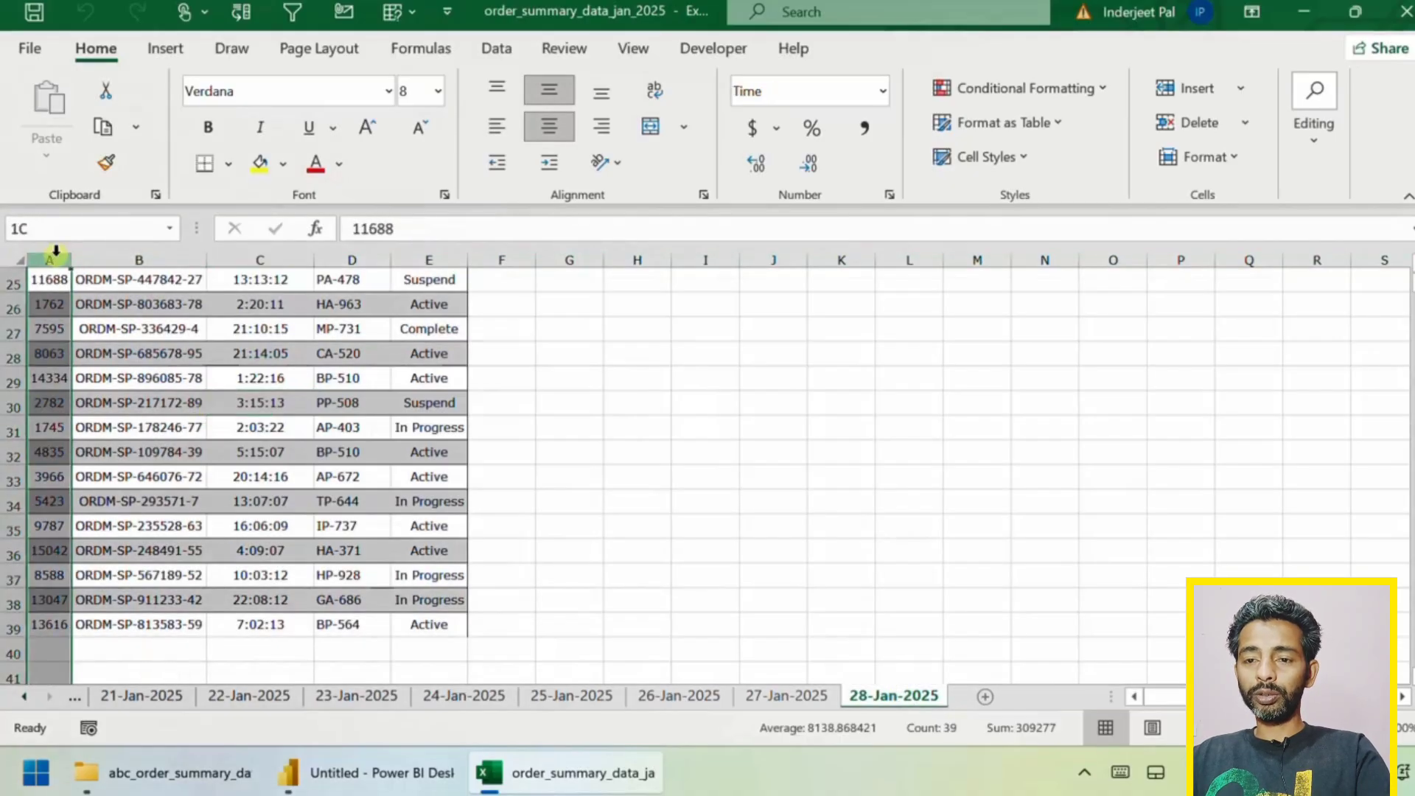
drag(55, 250, 429, 259)
key(ctrl+c)
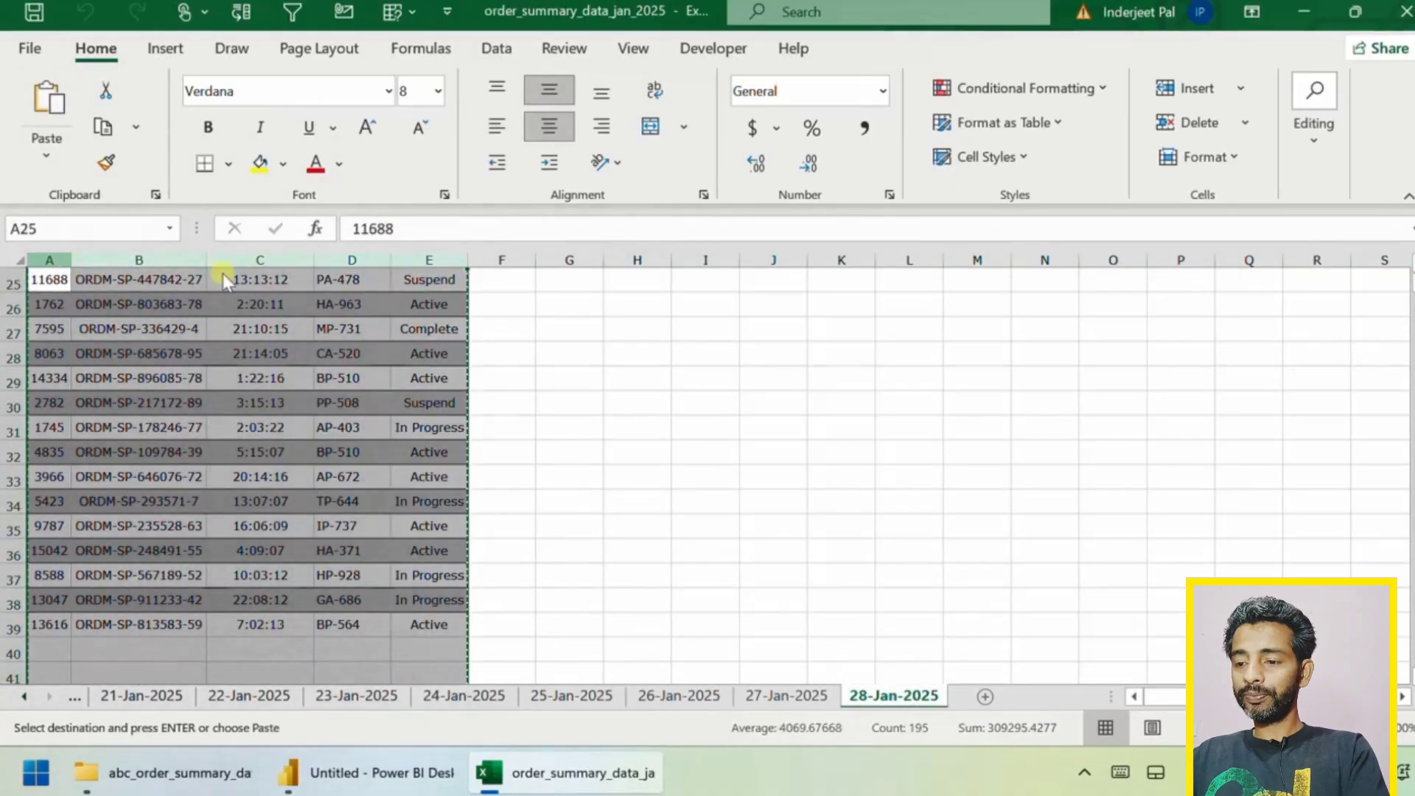
click(985, 696)
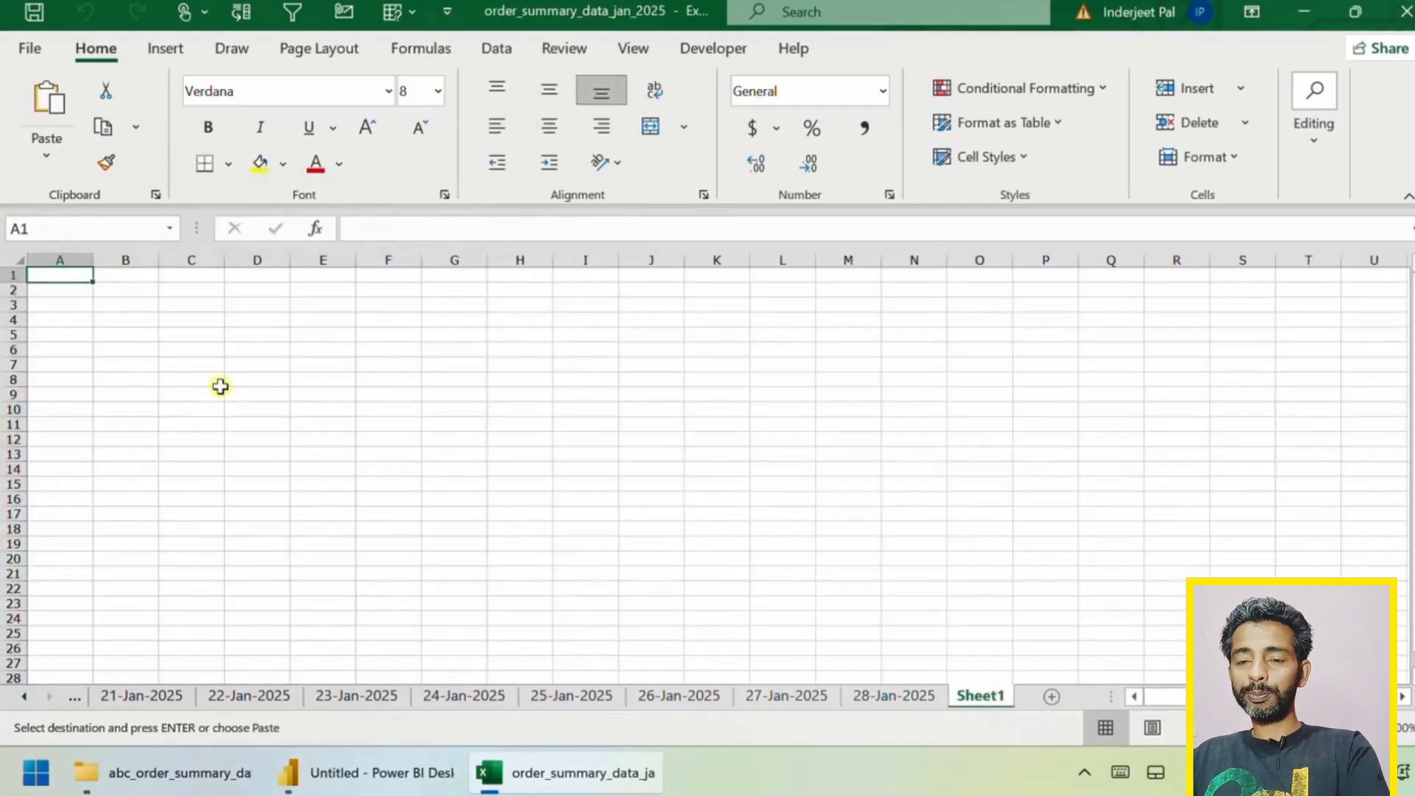
key(ctrl+v)
click(220, 384)
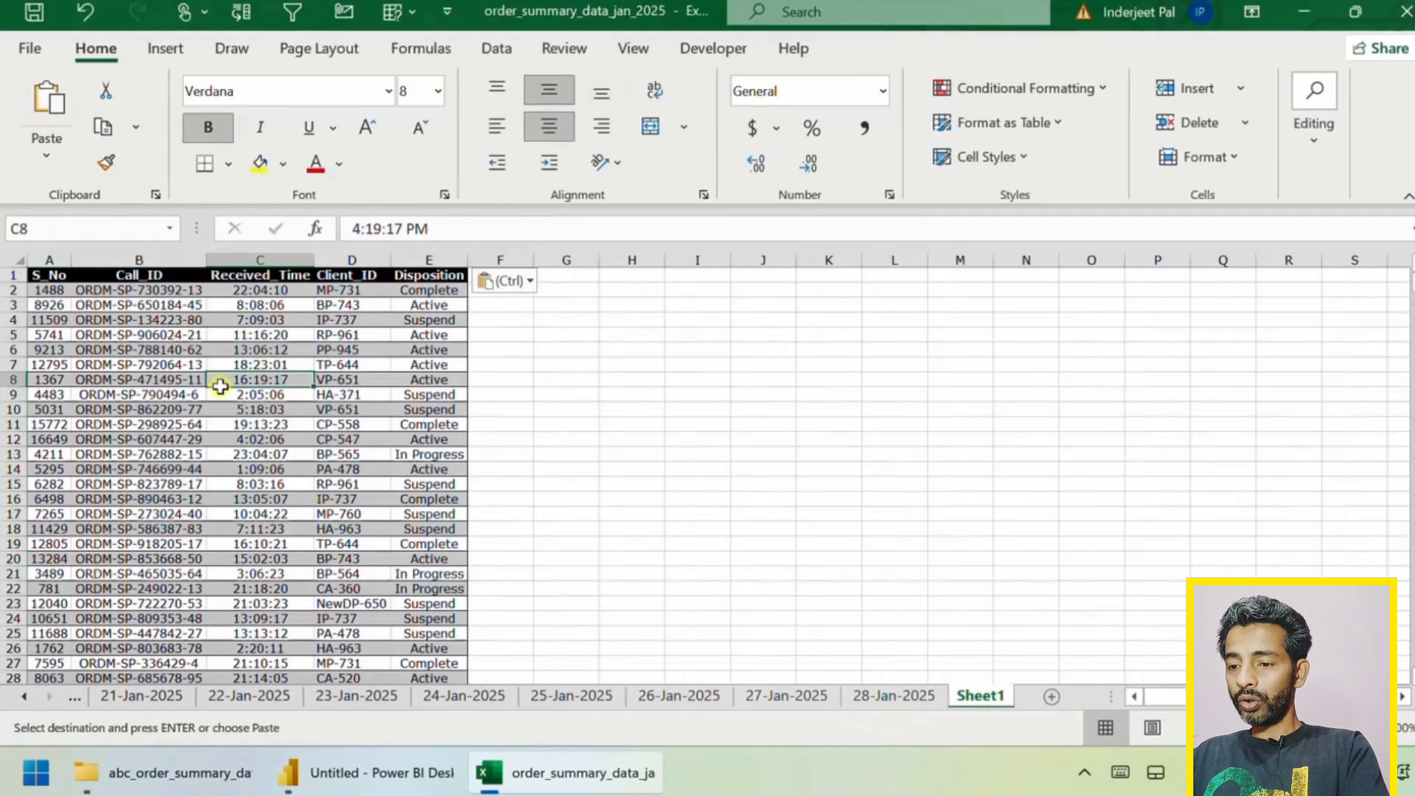
Rename the new worksheet as 29-Jan-2025
double_click(984, 697)
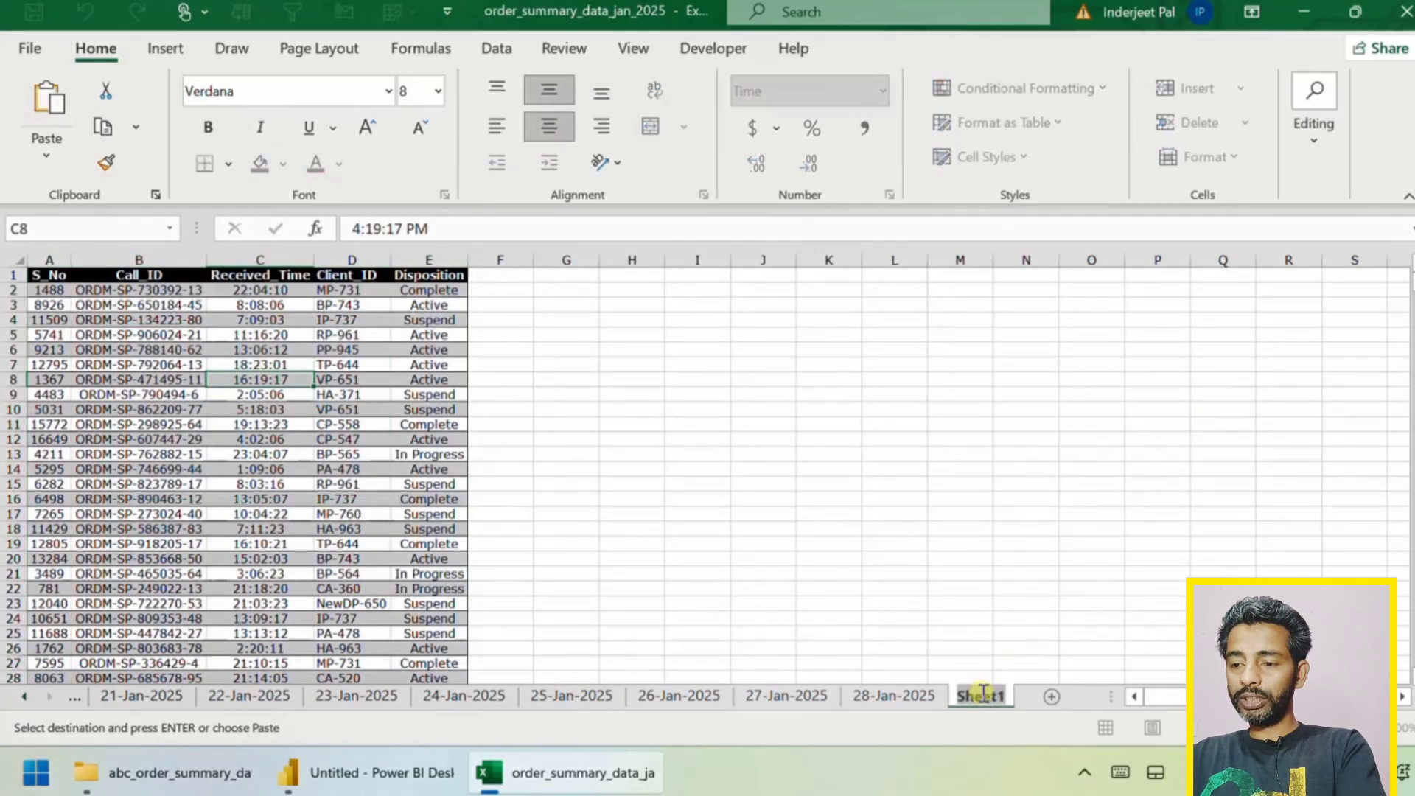
text(29-)
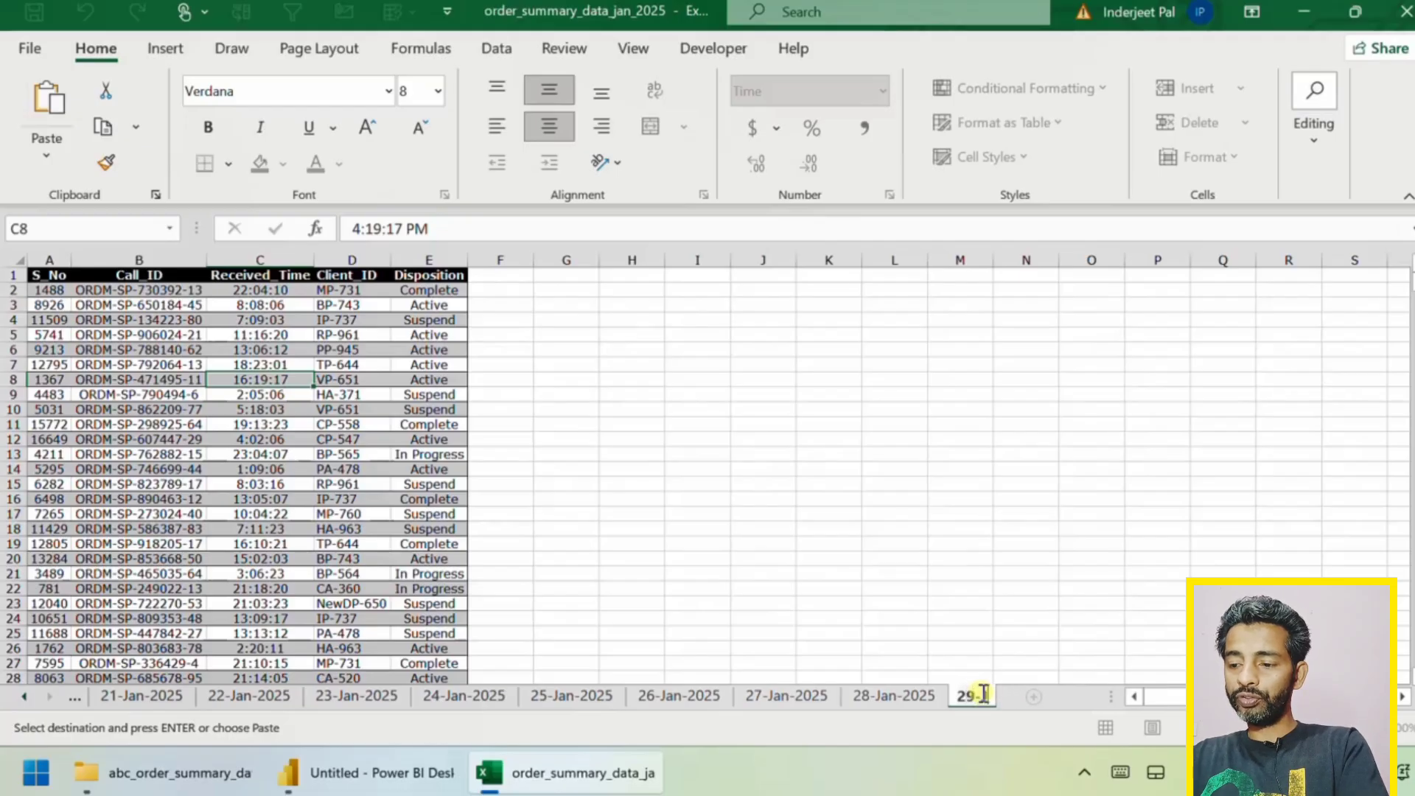
text(Jan-2)
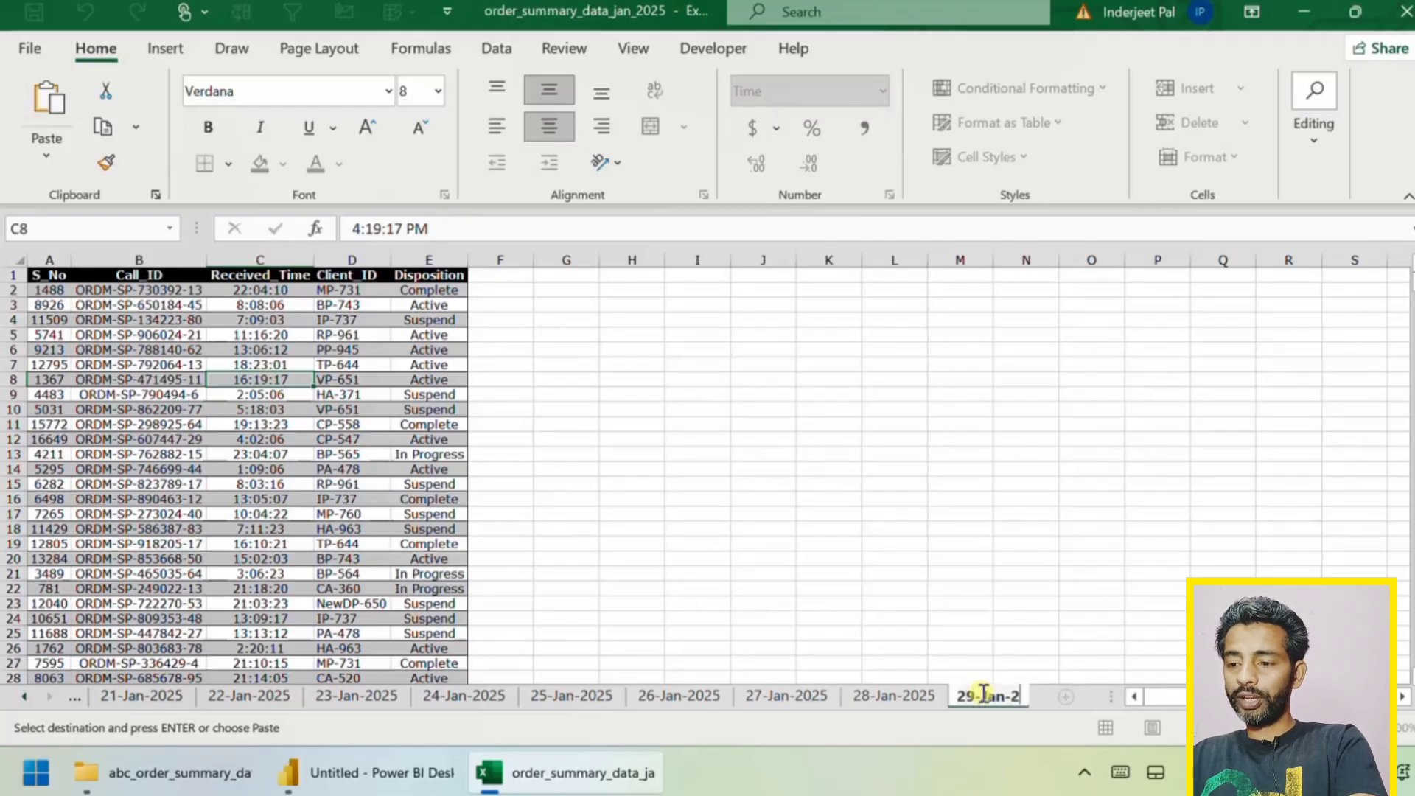
text(025)
key(Return)
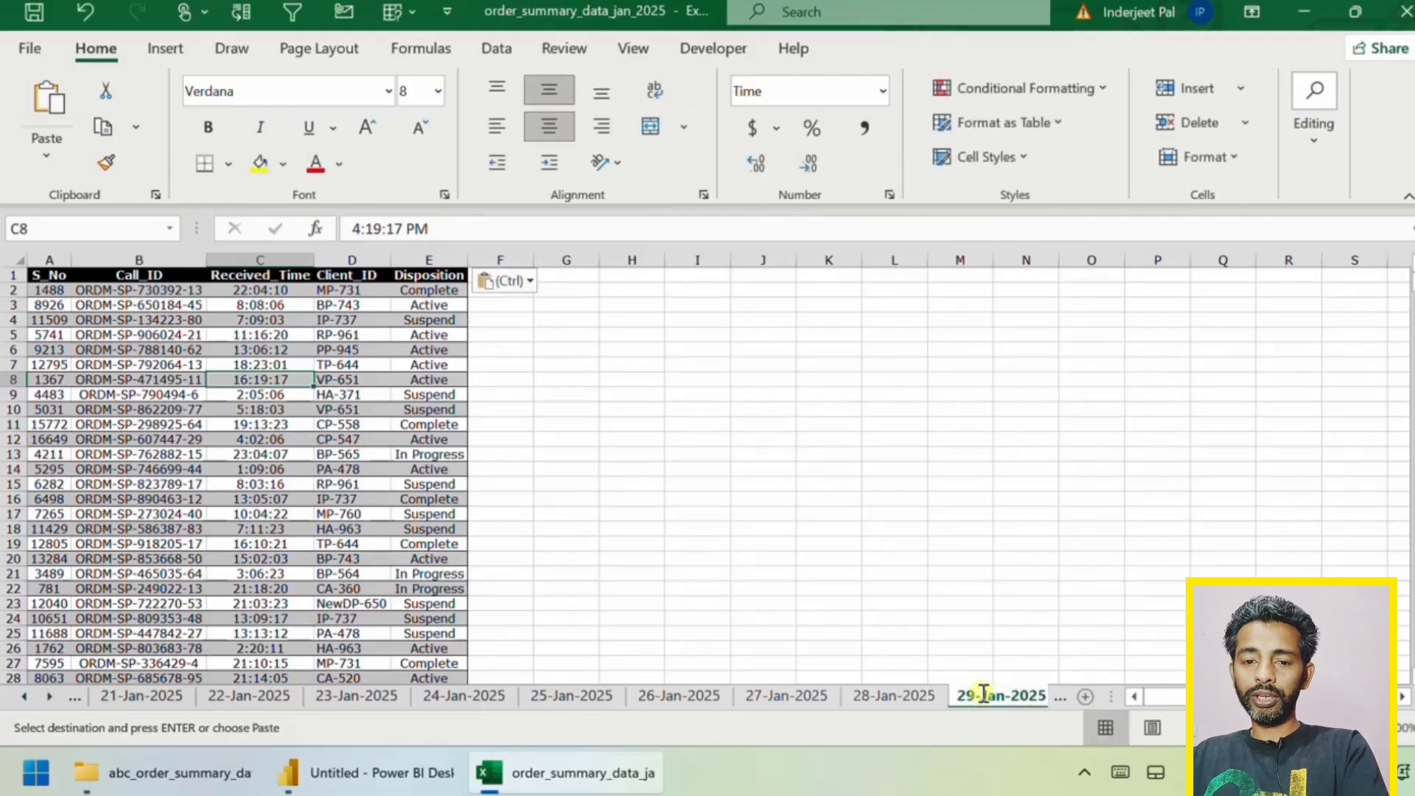
Delete rows 23 to 39 from the 29-Jan-2025 sheet
click(46, 605)
key(ctrl+shift+Down)
key(shift+space)
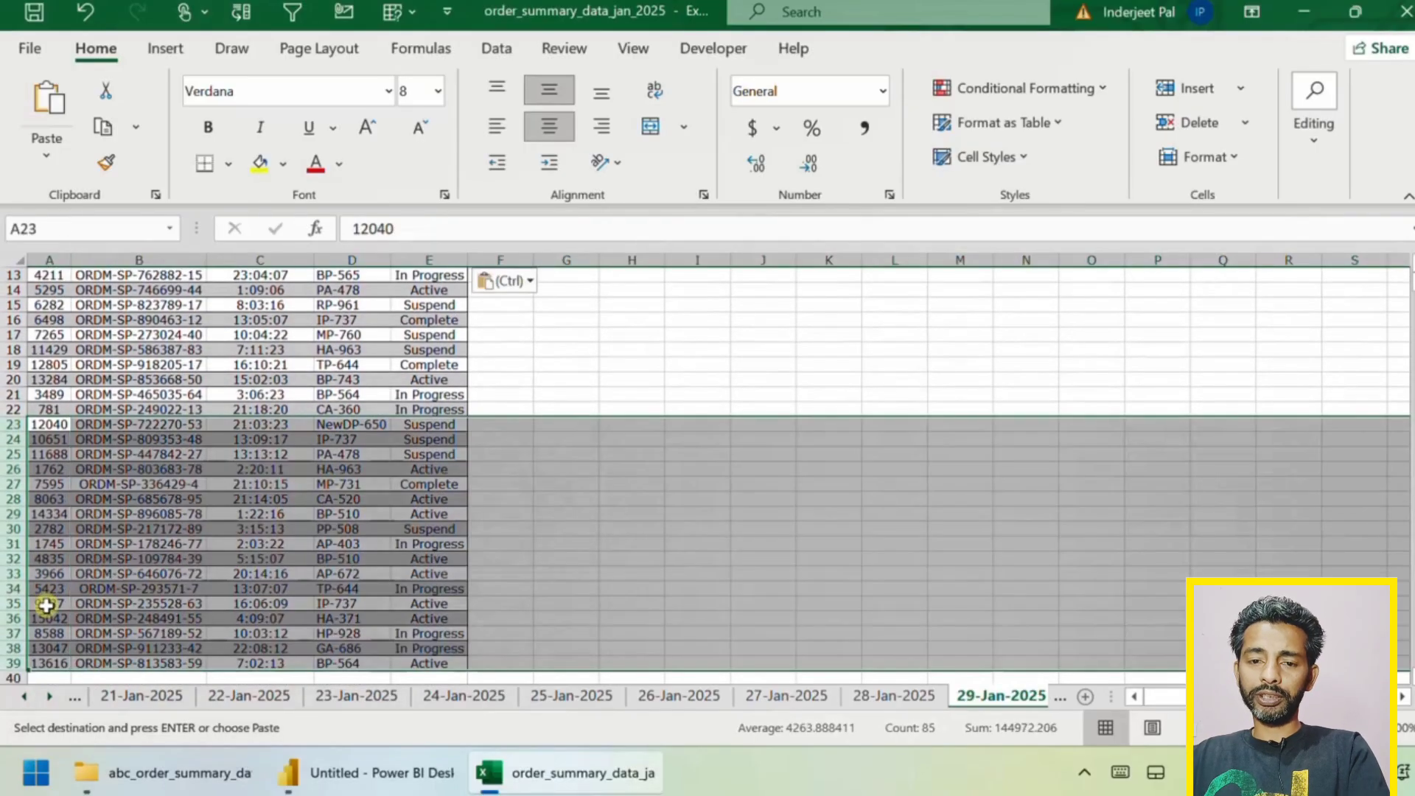
key(ctrl+minus)
key(Up)
key(ctrl+Home)
key(Down)
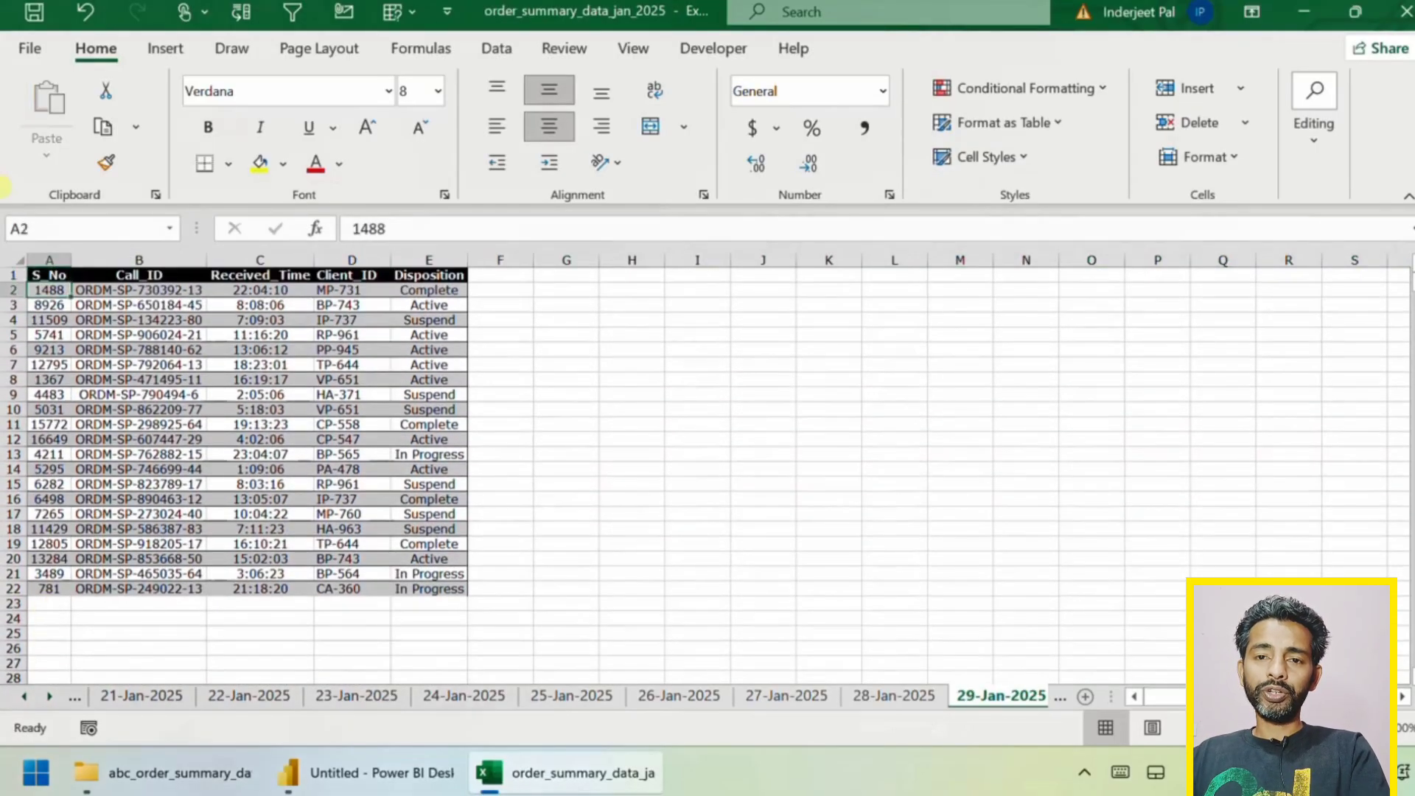
Save and close the workbook, and switch back to the report in Power BI Desktop
click(36, 12)
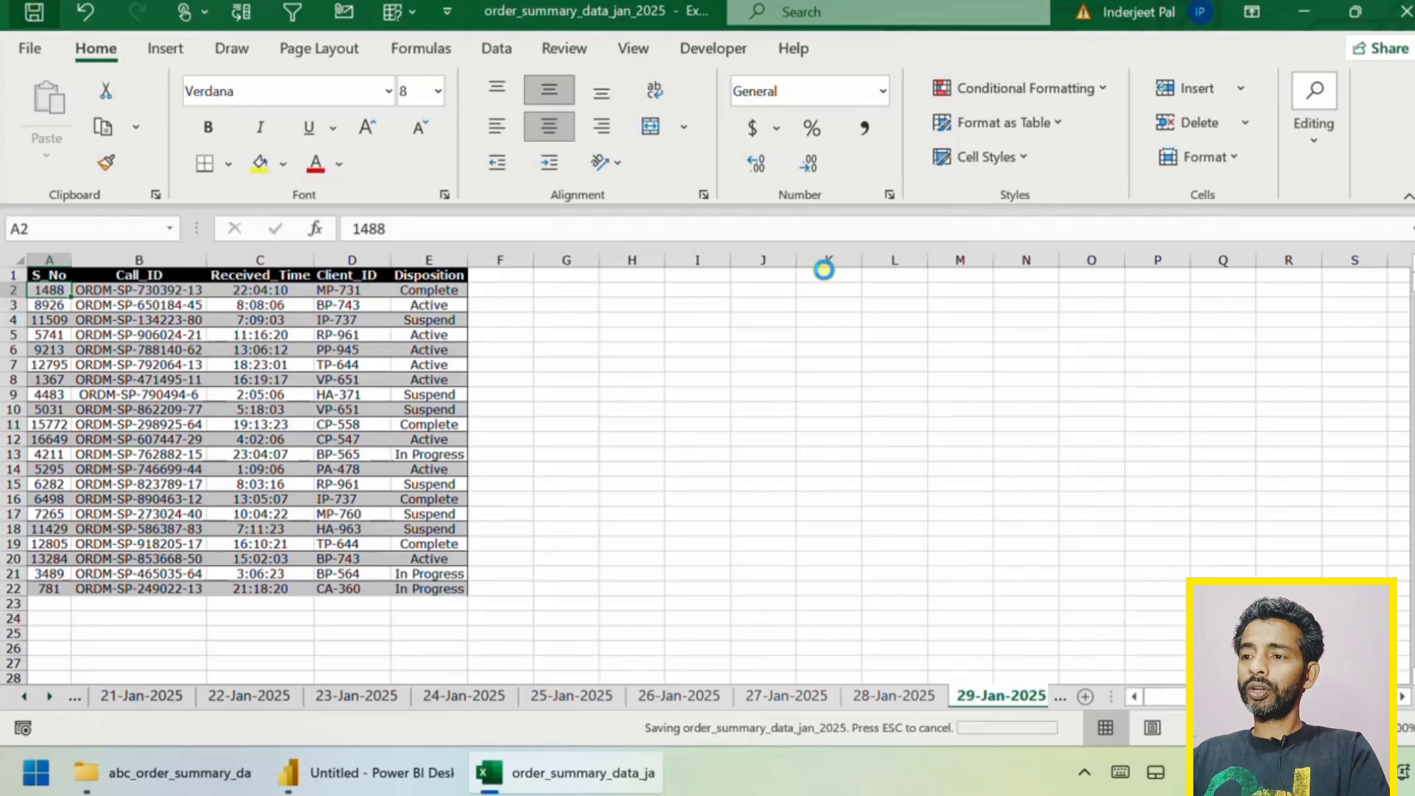
click(1401, 19)
click(401, 772)
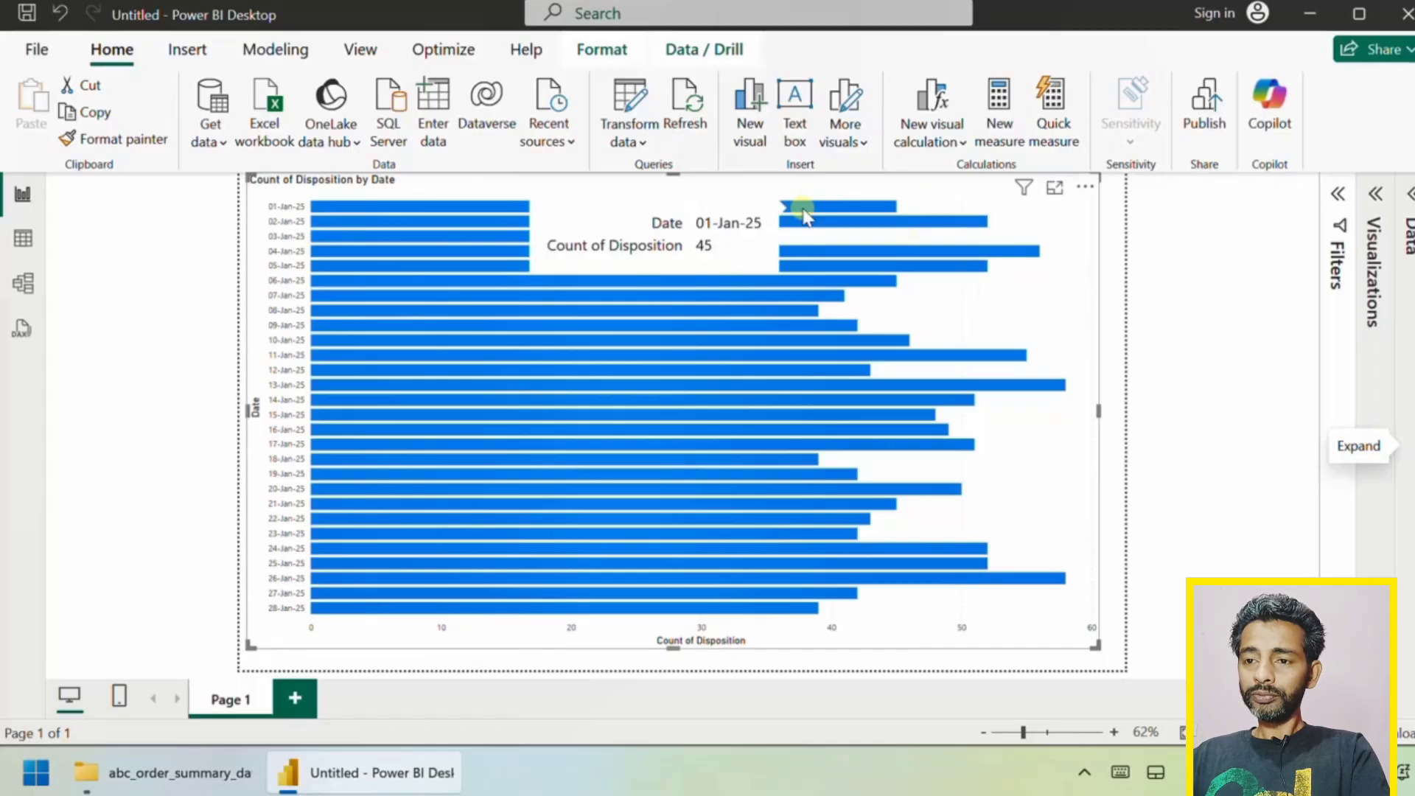
Refresh the report's data from the source folder and dismiss the refresh summary
click(686, 111)
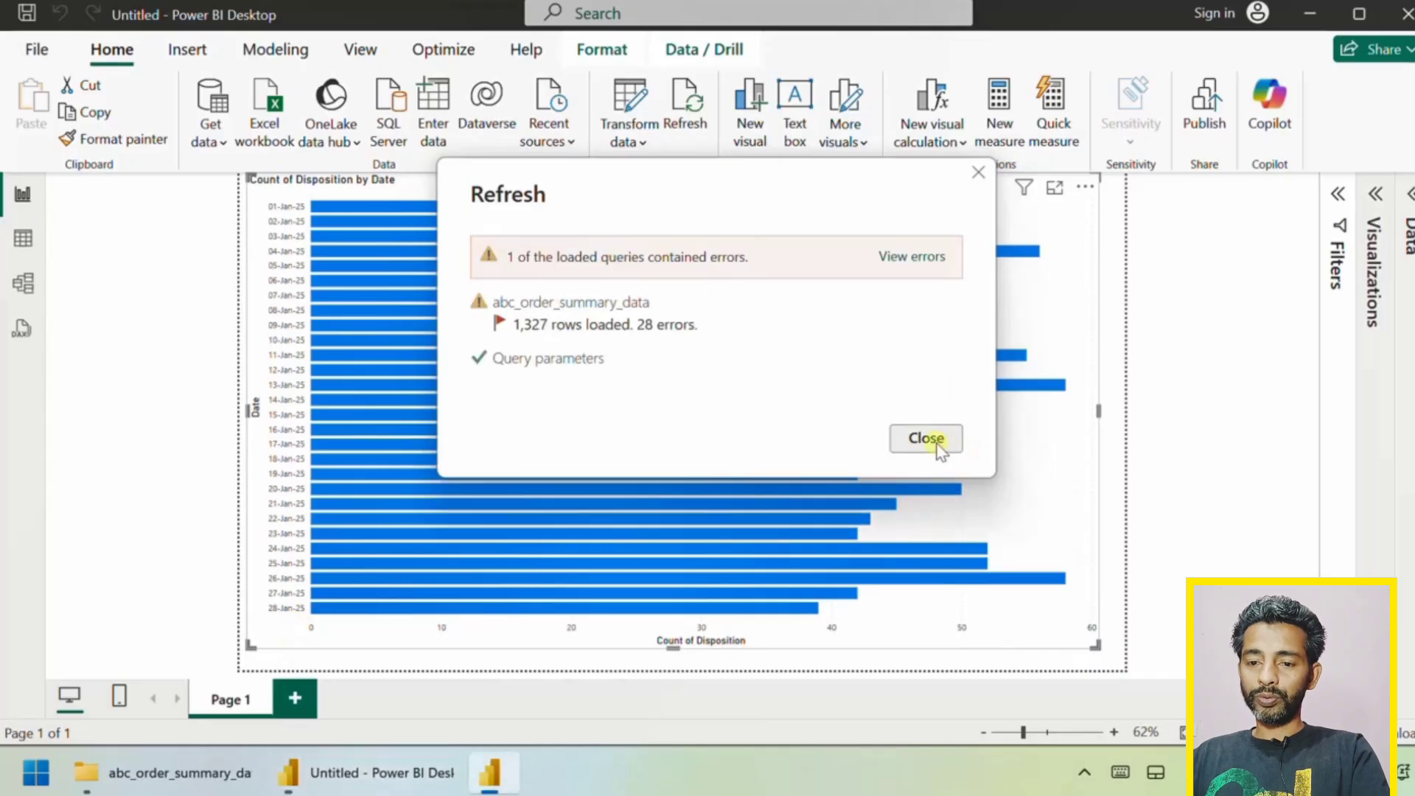
click(938, 445)
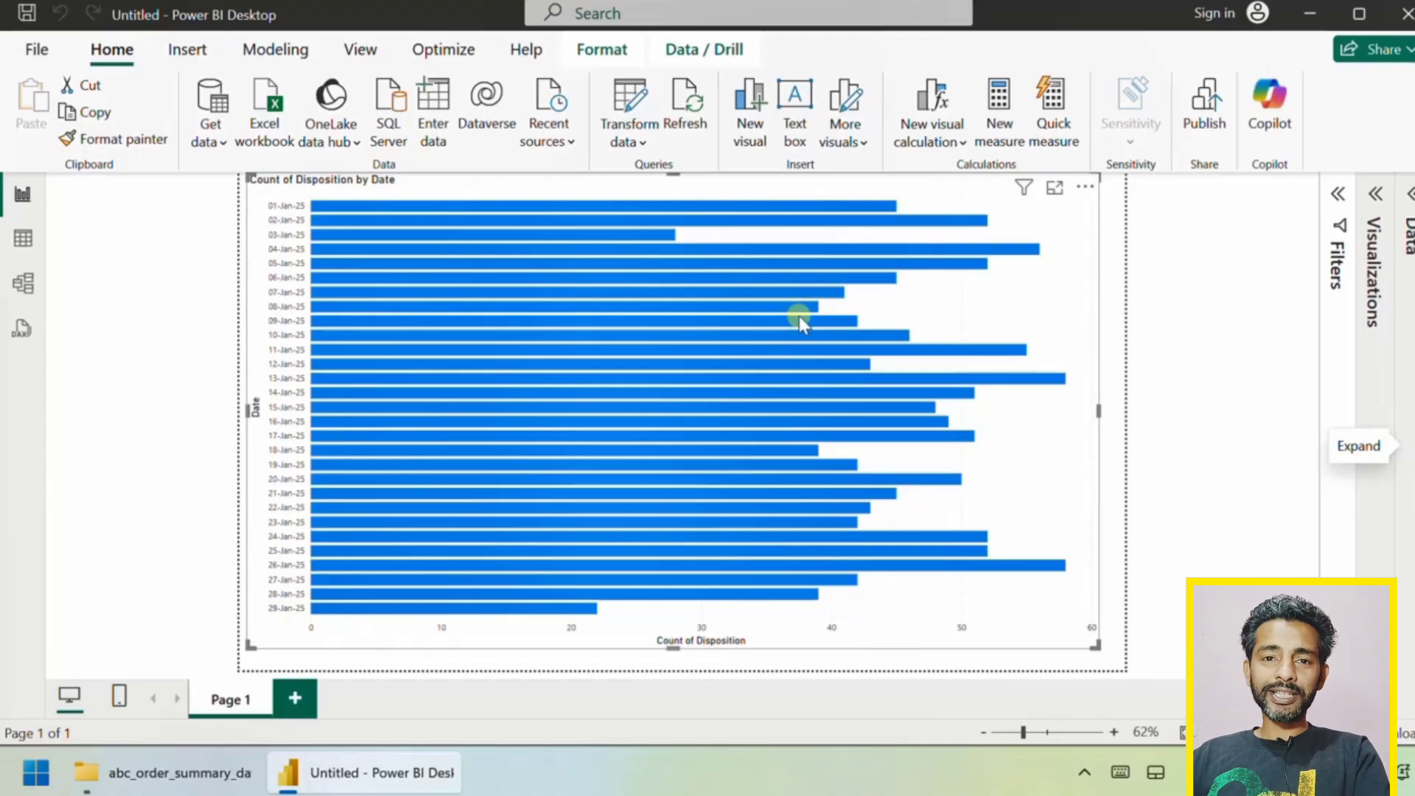
mouse_move(799, 316)
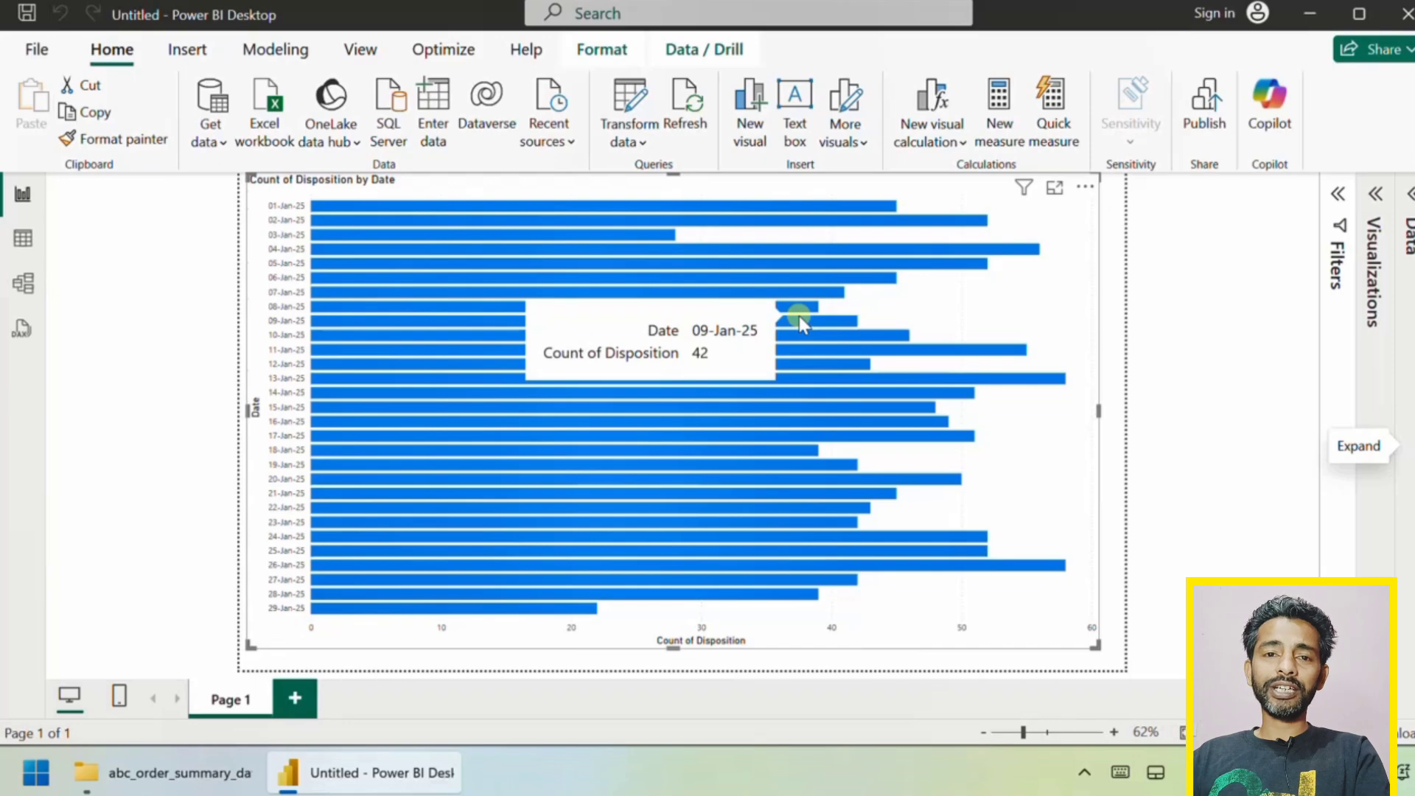